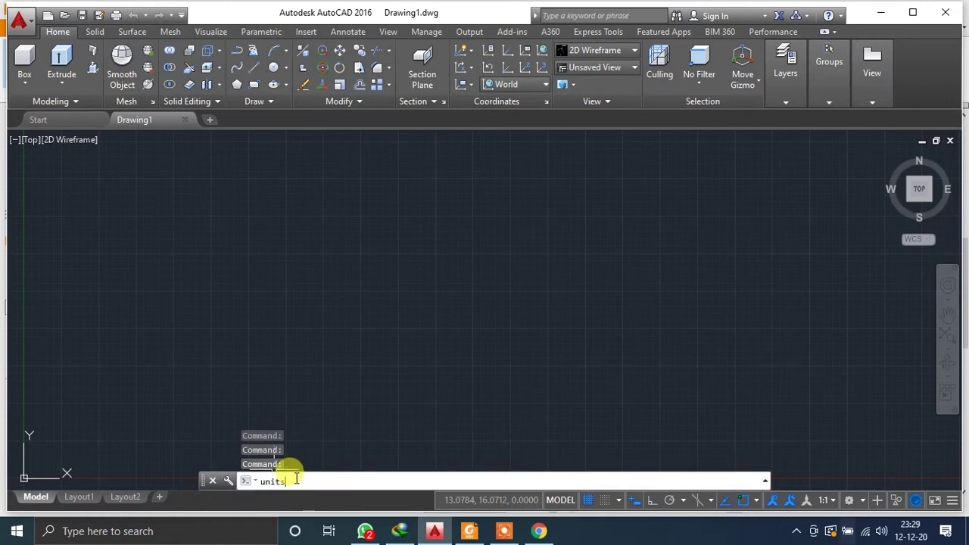
Configure the drawing units to millimetres with a length precision of 0.
key("Return")
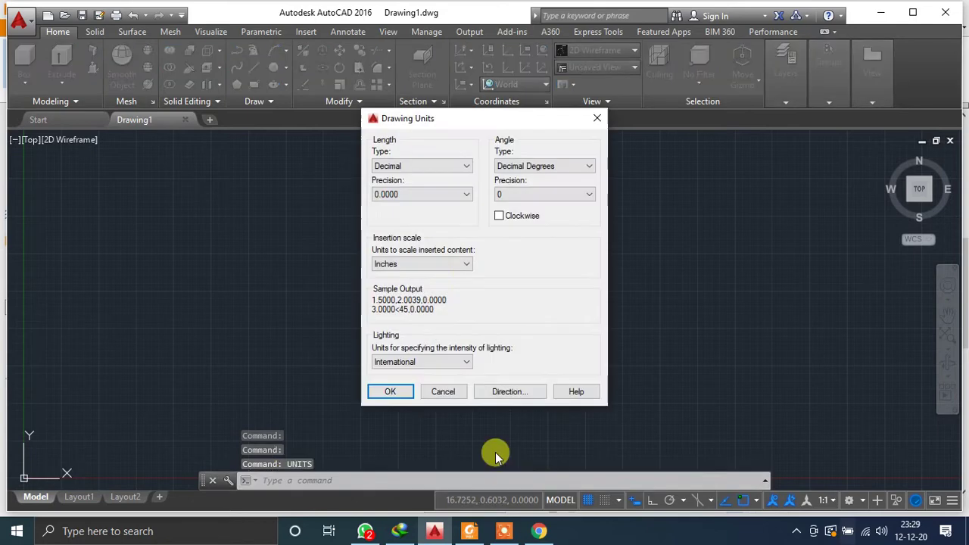
left_click(425, 268)
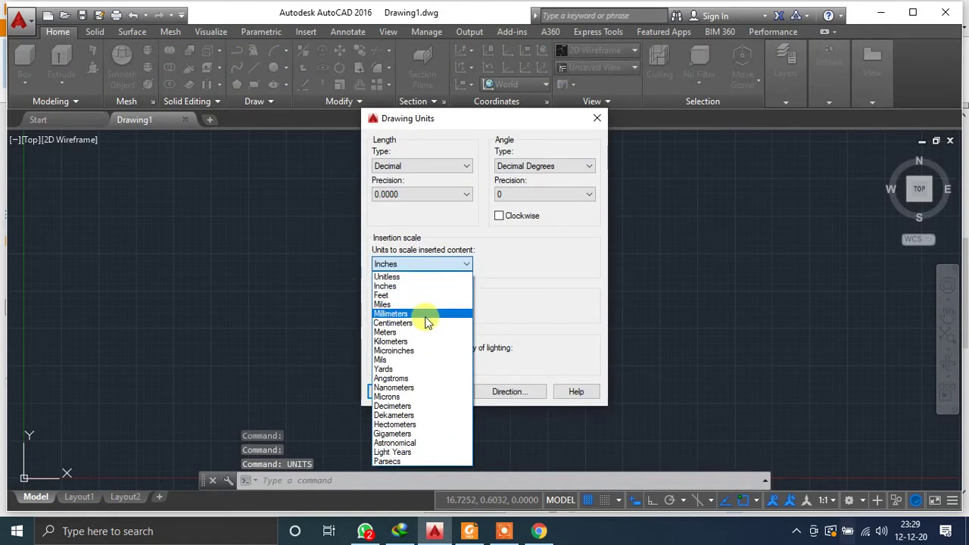
left_click(429, 315)
left_click(449, 193)
left_click(435, 208)
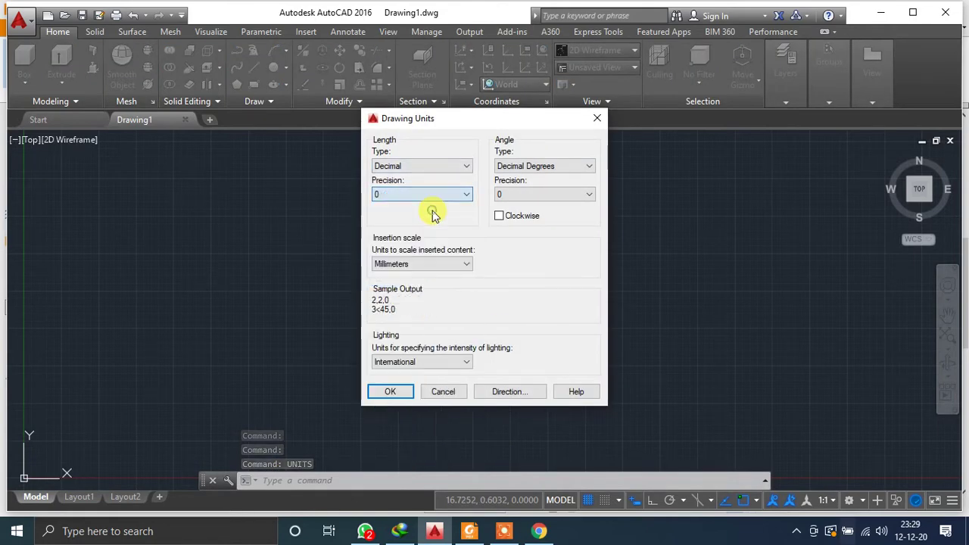
left_click(401, 393)
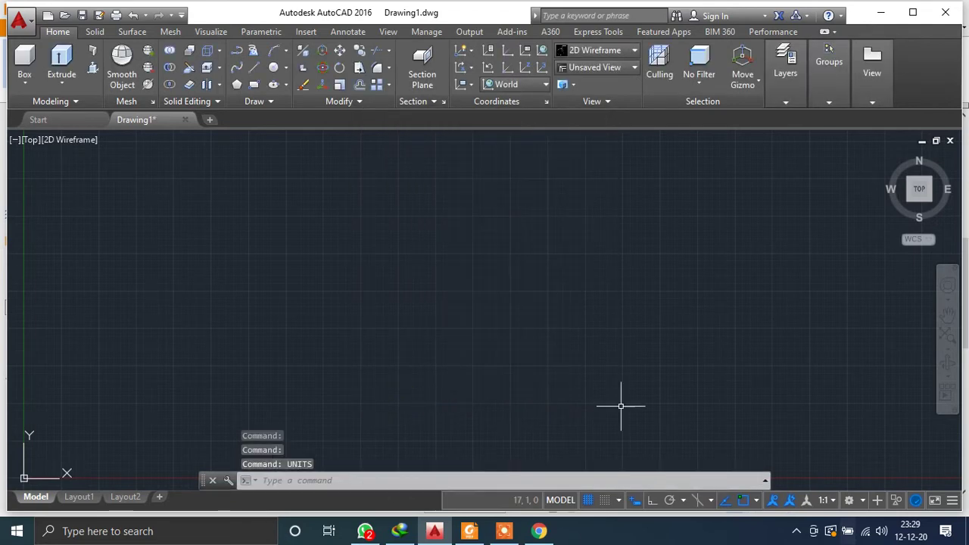
left_click(863, 500)
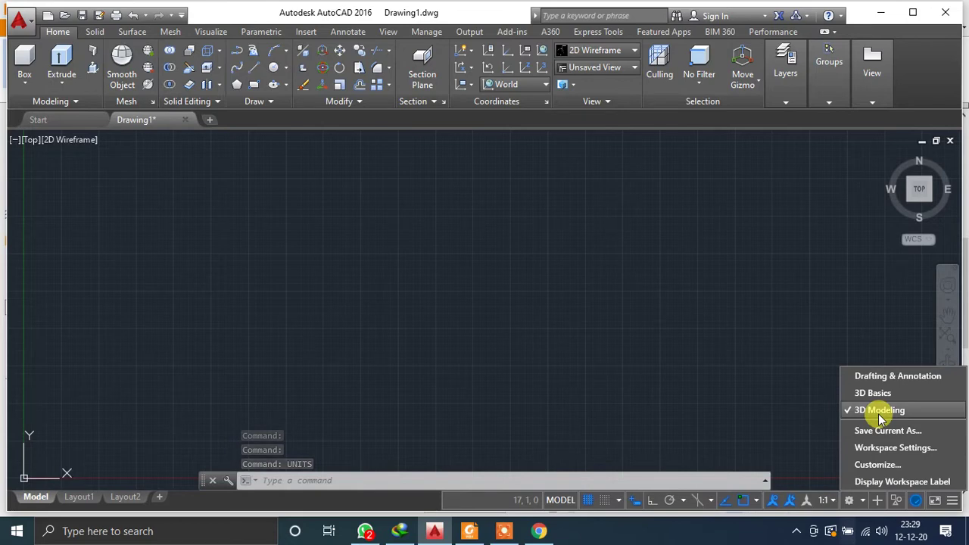
left_click(591, 249)
scroll(591, 246, "down", 2)
middle_click_drag(590, 247, 410, 305)
scroll(525, 266, "down", 1)
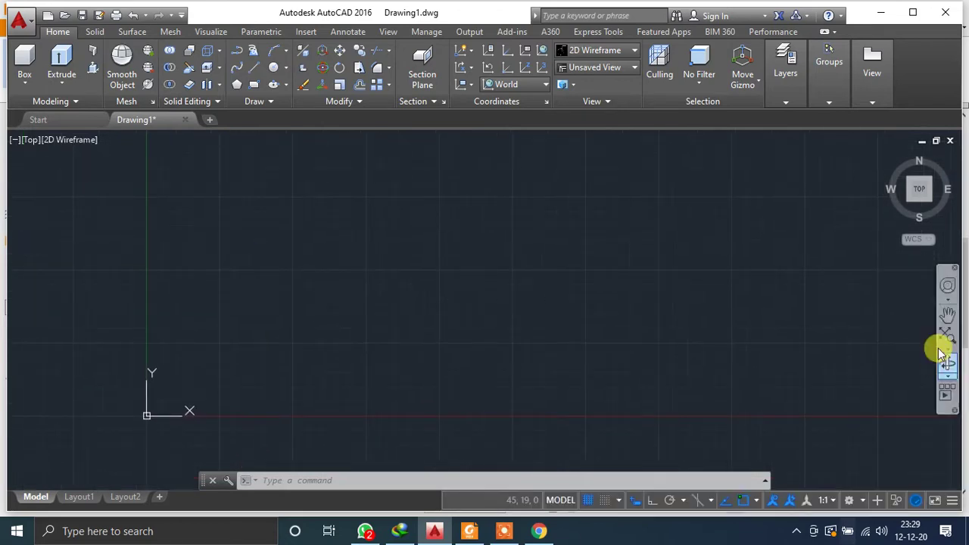
Consult question 1 in the exercise PDF and create a cone centred at about 41,31 with base diameter 75 mm and height 80 mm.
left_click(470, 531)
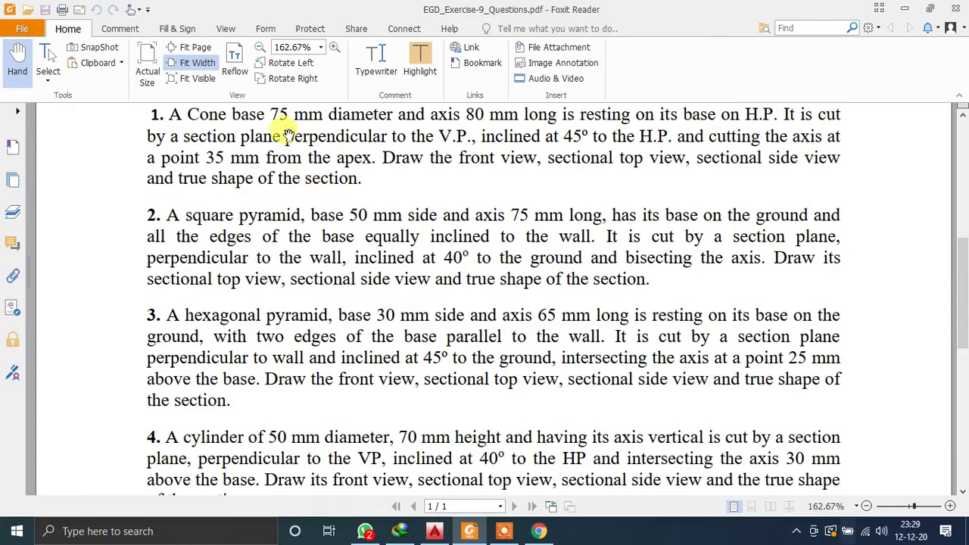
left_click(435, 531)
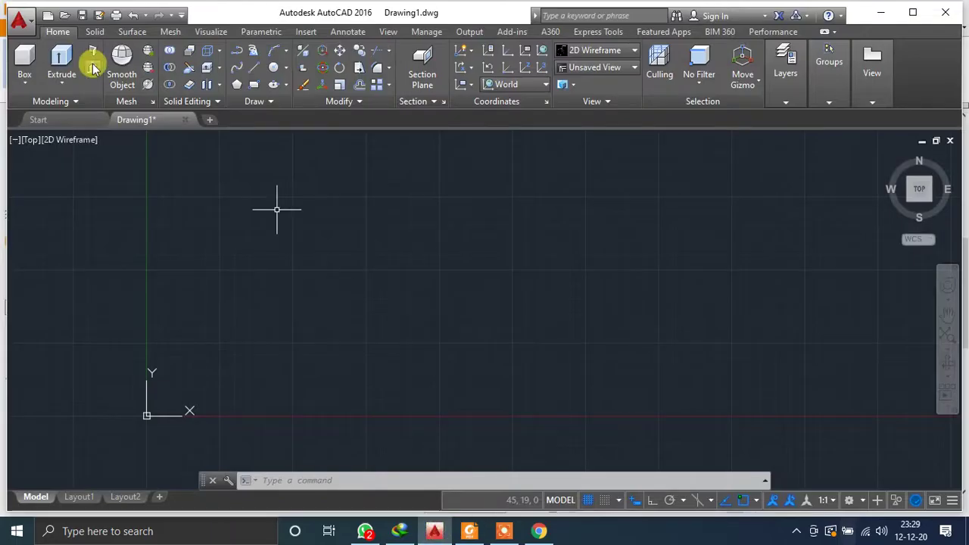
left_click(32, 80)
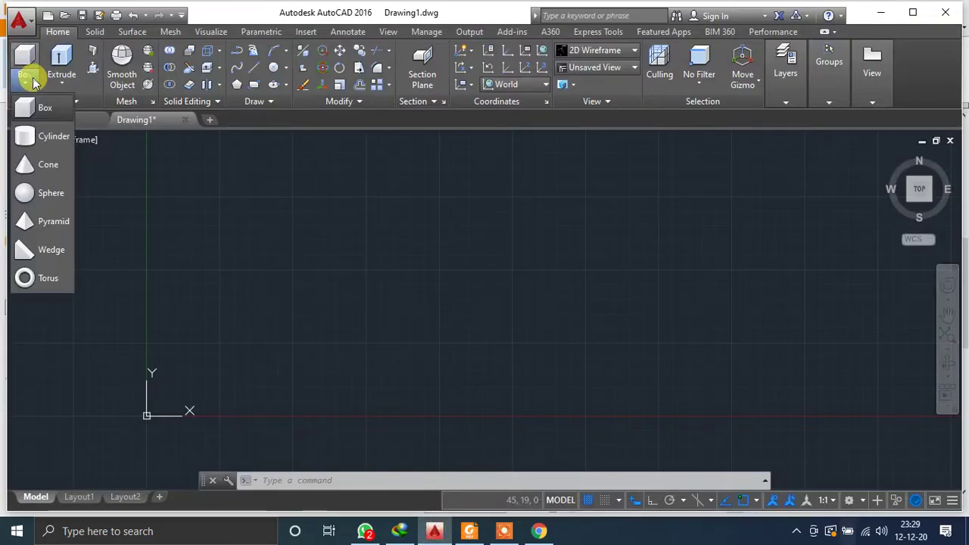
left_click(52, 176)
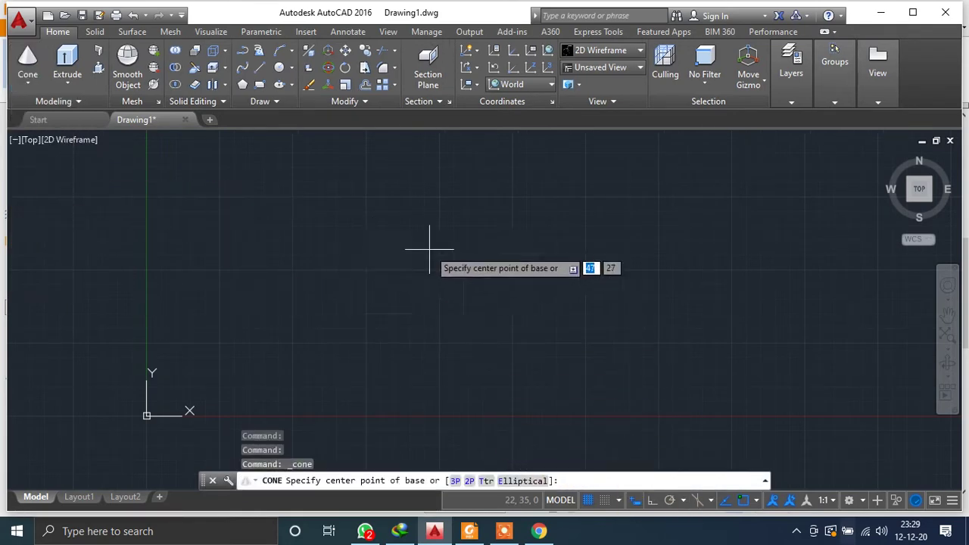
left_click(388, 237)
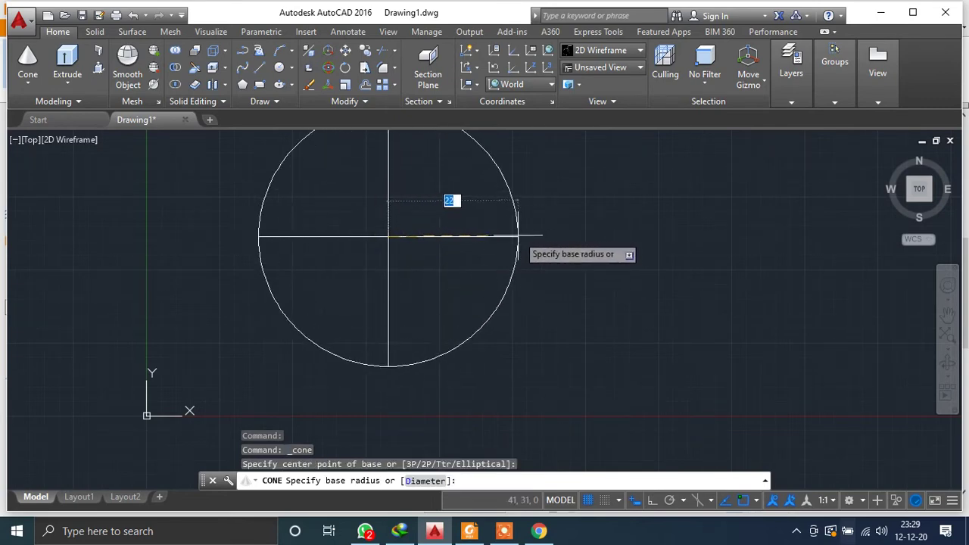
left_click(425, 482)
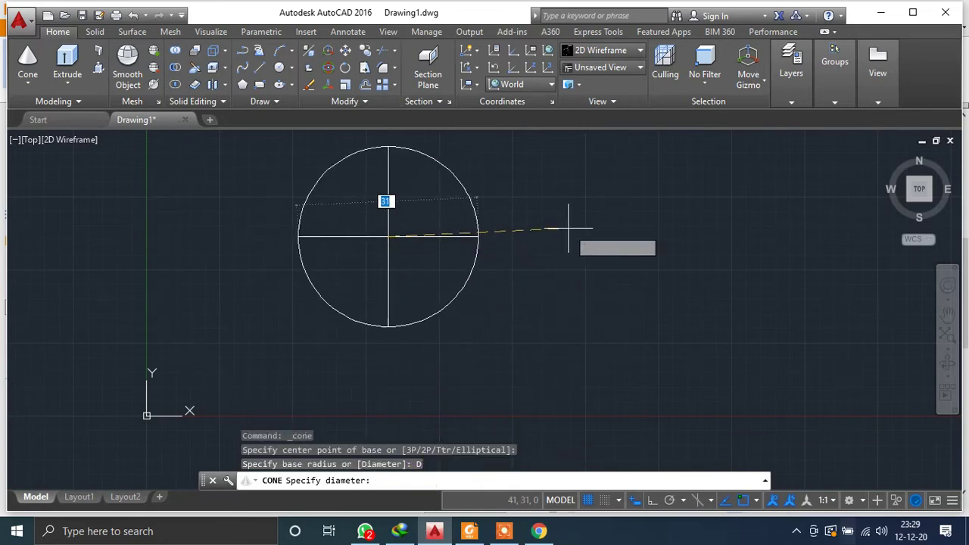
key("alt+Tab")
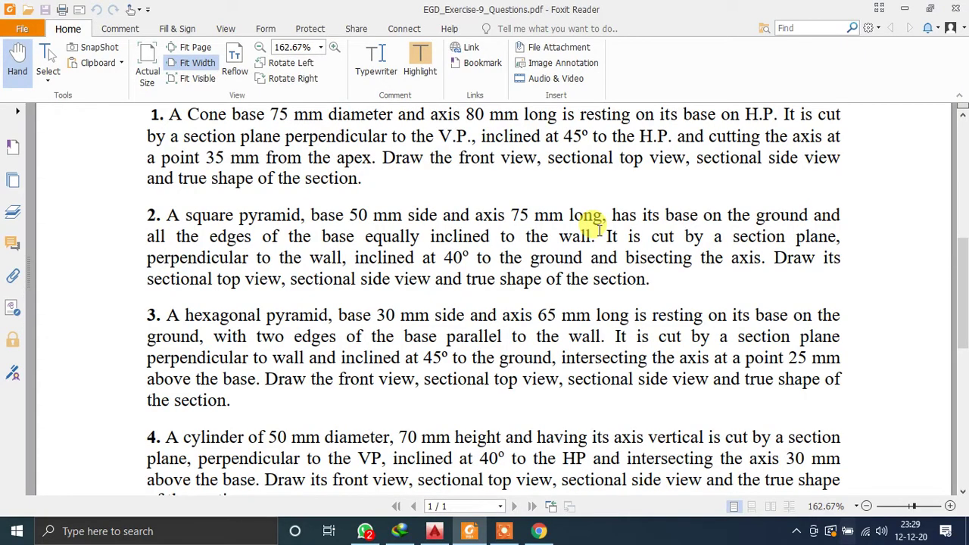
key("alt+Tab")
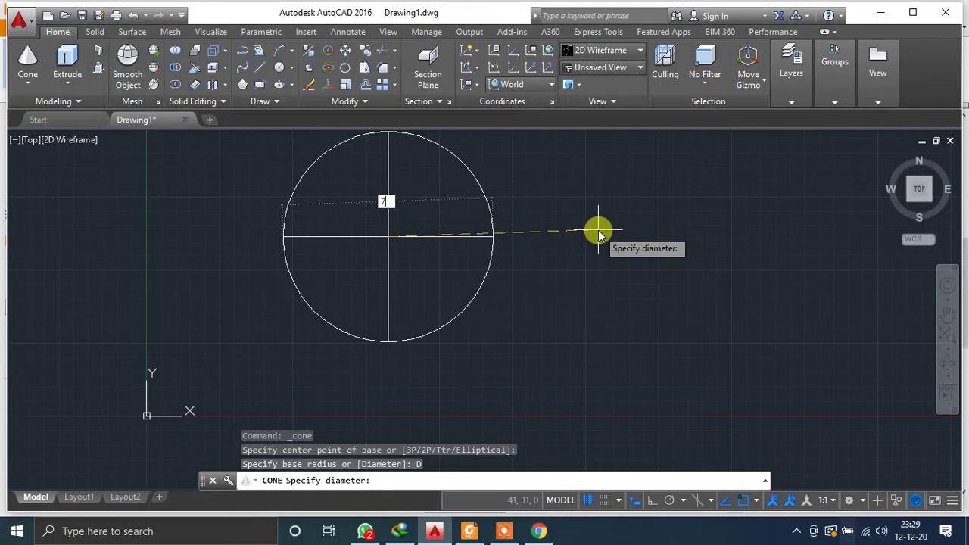
type("75")
key("Return")
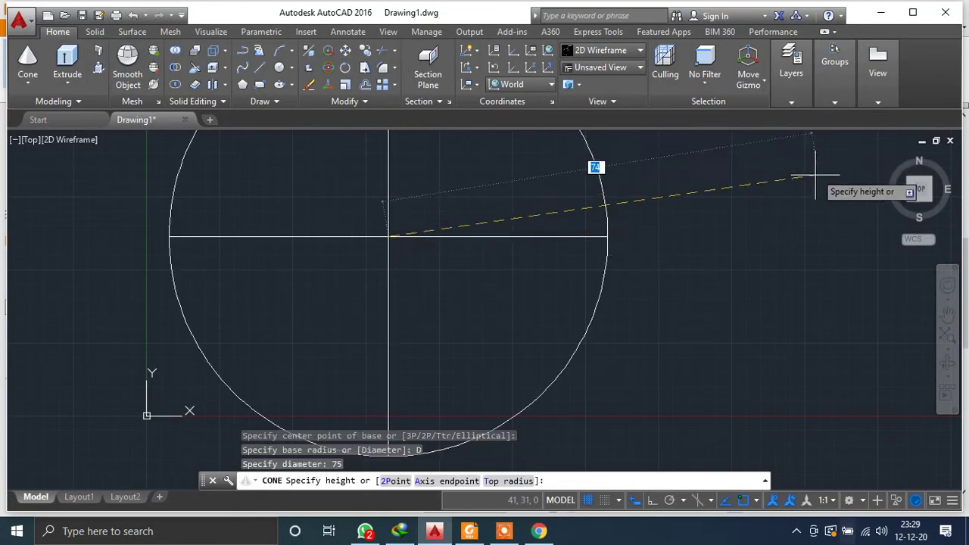
key("Return")
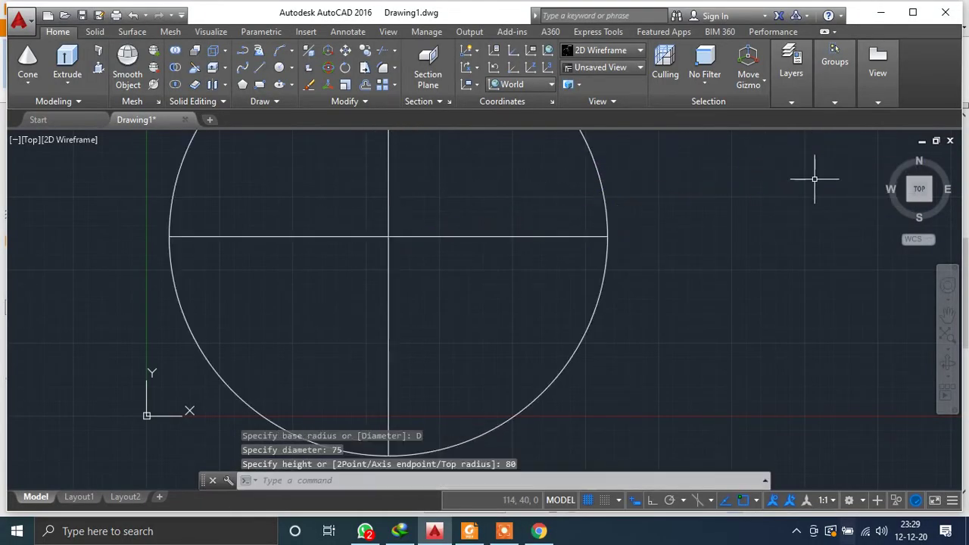
Inspect the cone in the Shades of Gray visual style from the home view and restore 2D Wireframe.
scroll(813, 223, "down", 3)
middle_click_drag(813, 223, 574, 281)
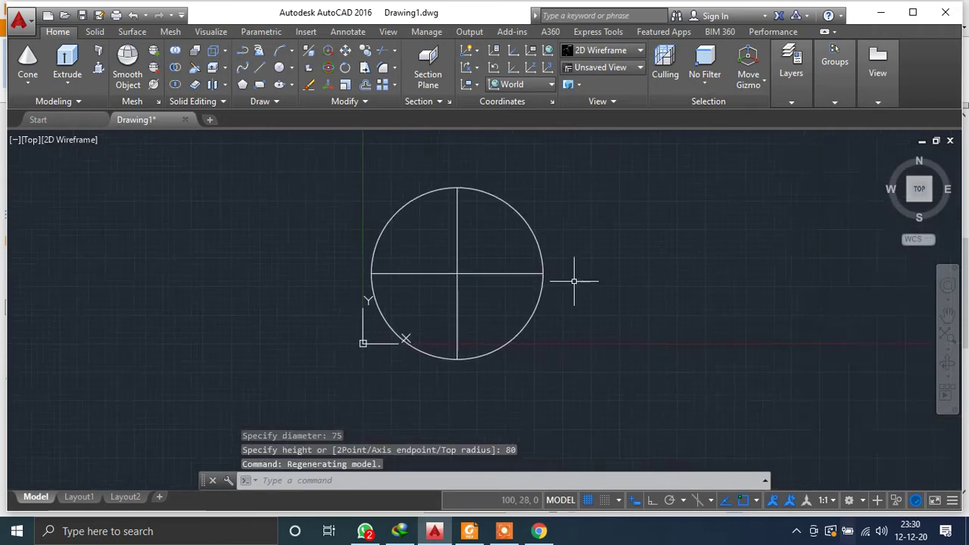
left_click(596, 52)
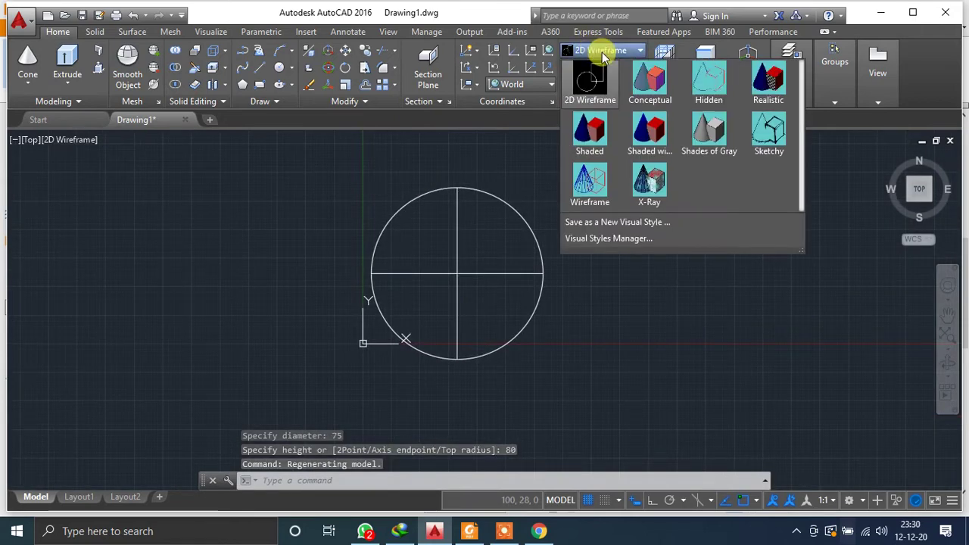
left_click(705, 125)
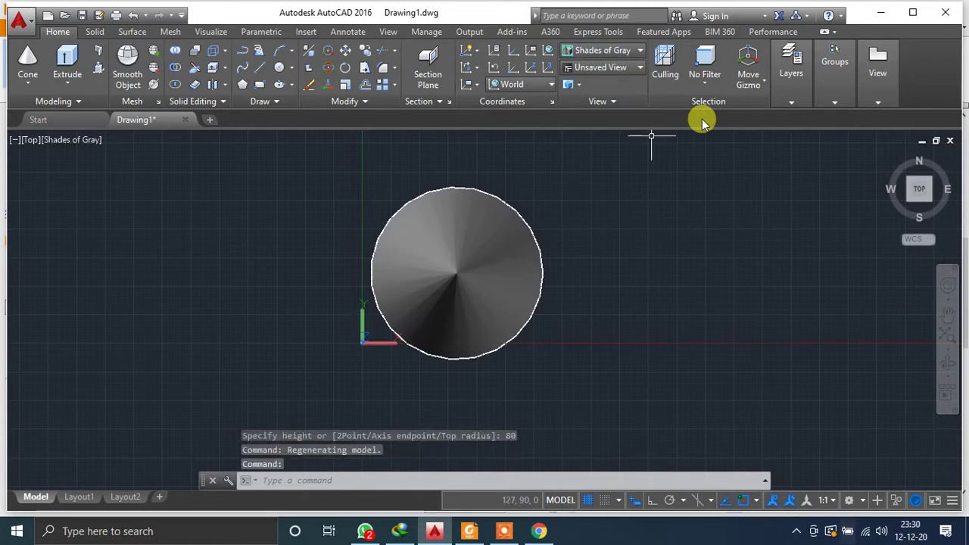
left_click(889, 157)
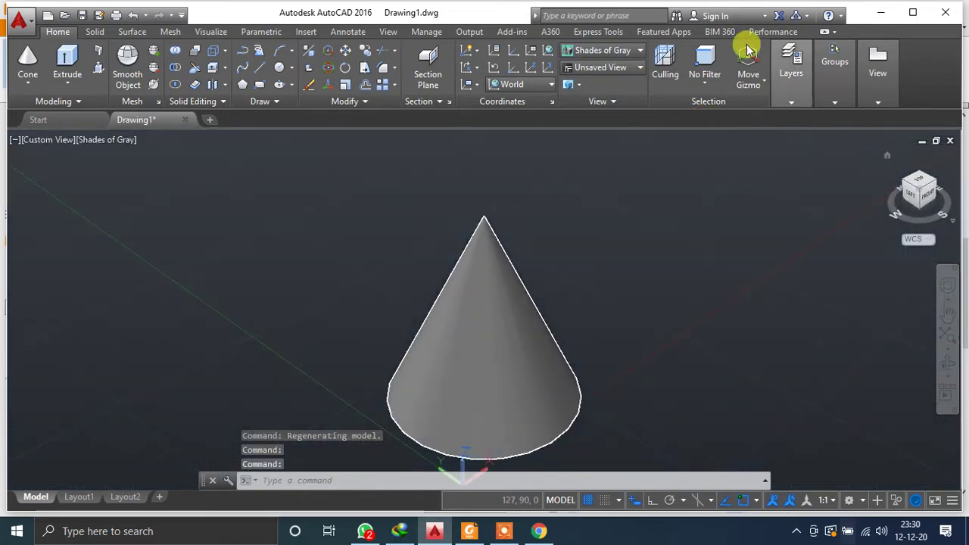
left_click(625, 54)
left_click(595, 80)
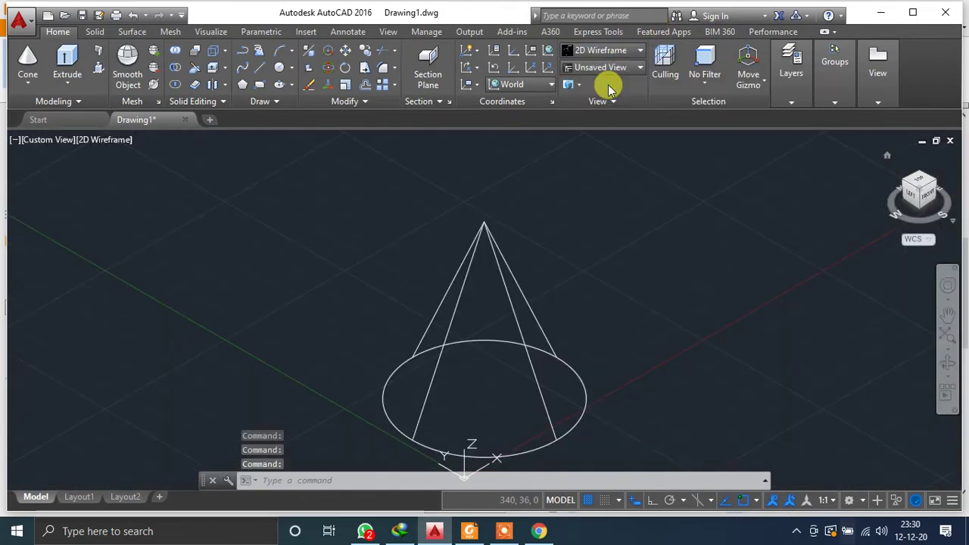
Set the model to the Front view and reread the section plane requirements of question 1 in the exercise PDF.
left_click(34, 144)
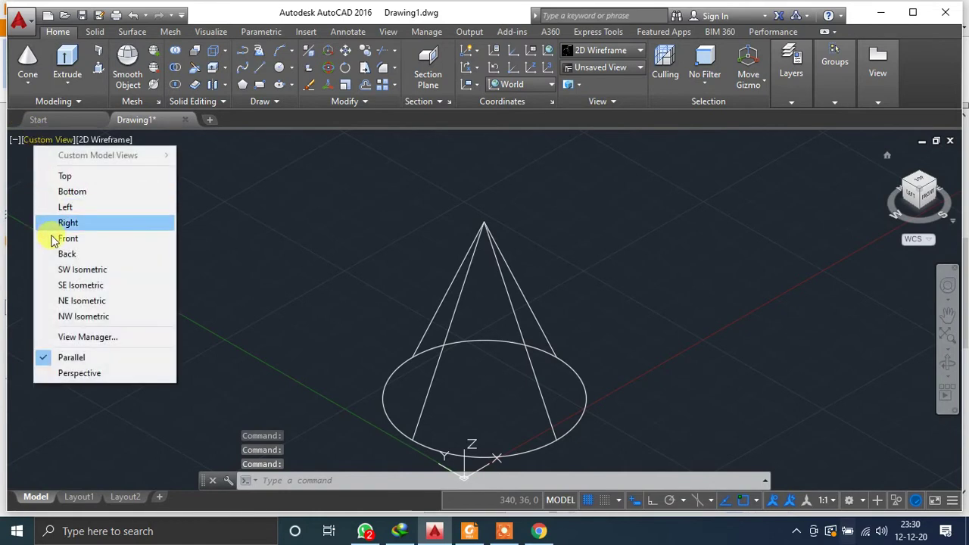
left_click(57, 239)
middle_click_drag(559, 261, 364, 240)
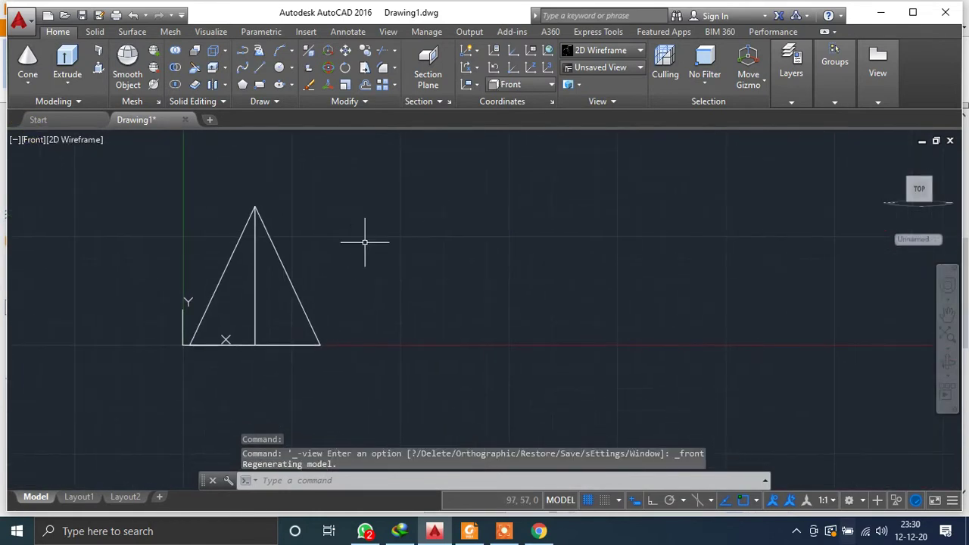
left_click(468, 531)
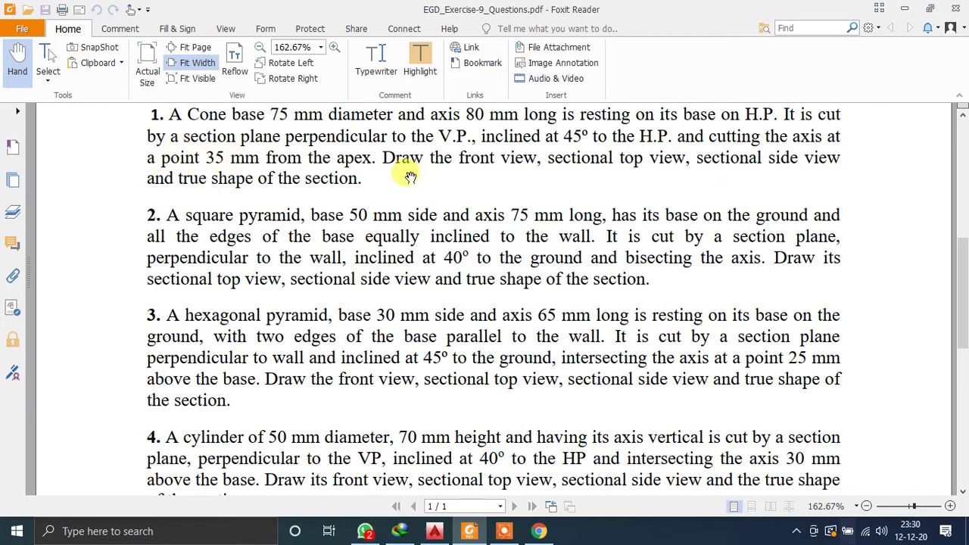
left_click(434, 531)
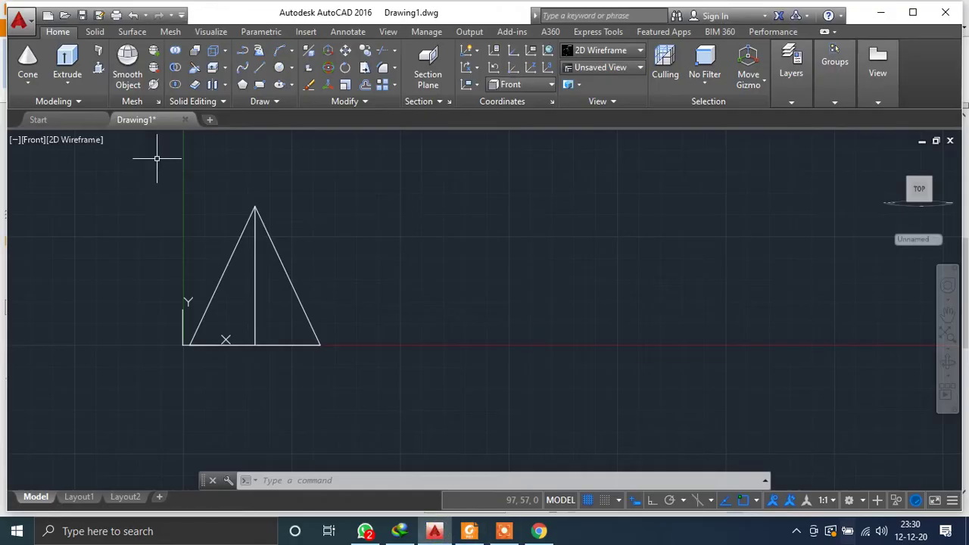
middle_click_drag(325, 199, 365, 218)
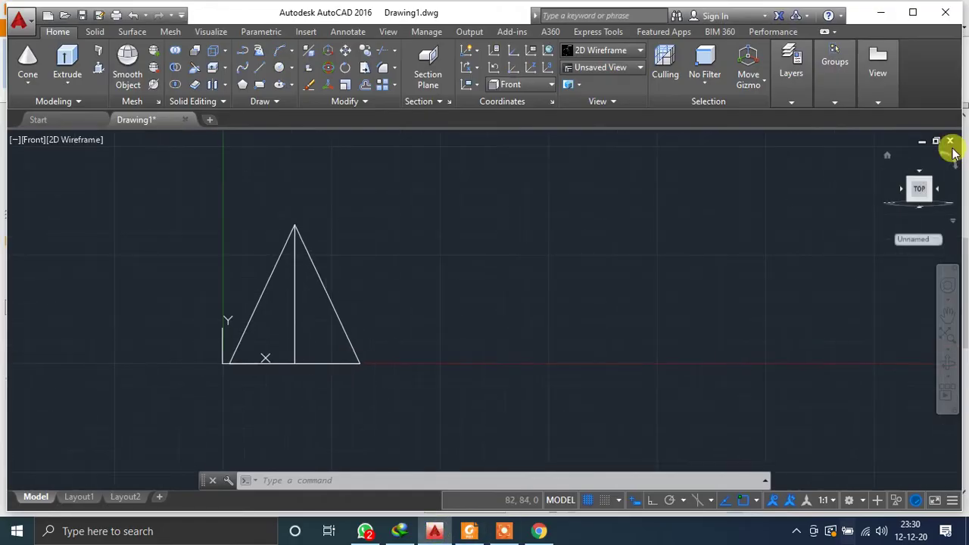
Change the view of the cone to SW Isometric and reset it to the home orientation.
left_click(46, 140)
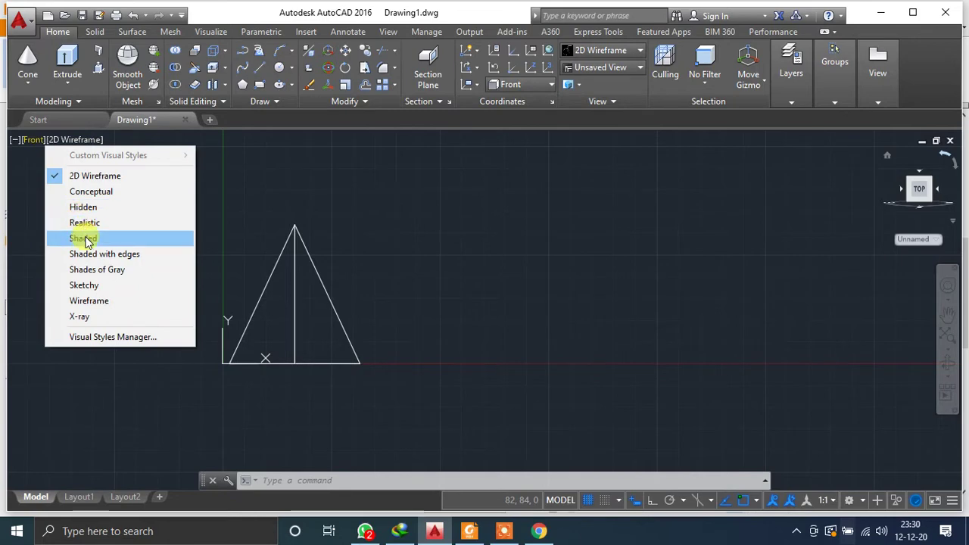
left_click(888, 157)
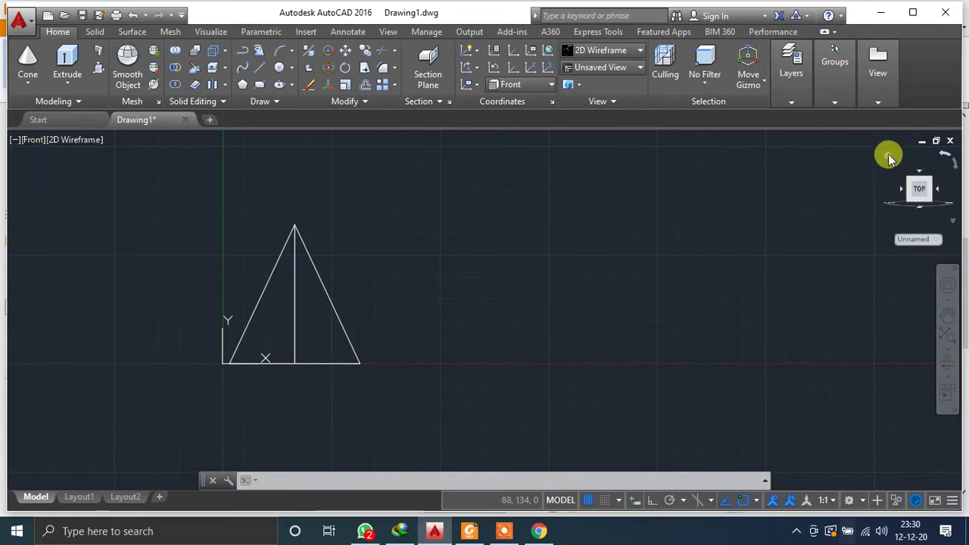
left_click(39, 140)
left_click(89, 269)
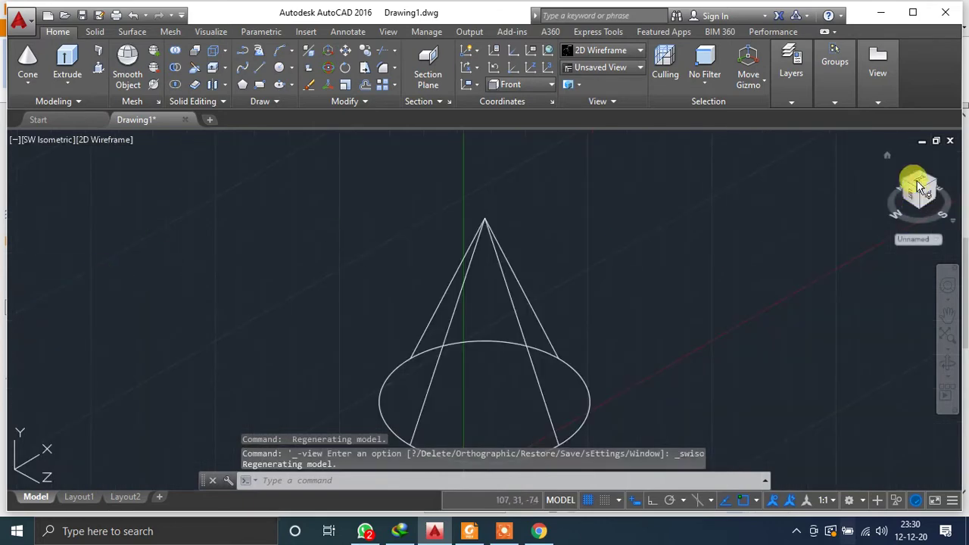
left_click(886, 153)
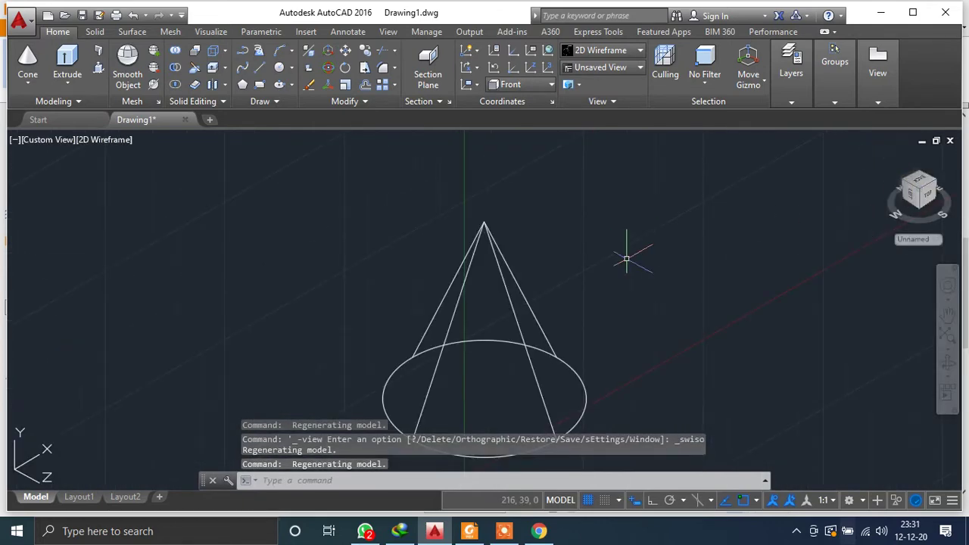
scroll(608, 236, "up", 2)
scroll(609, 235, "down", 3)
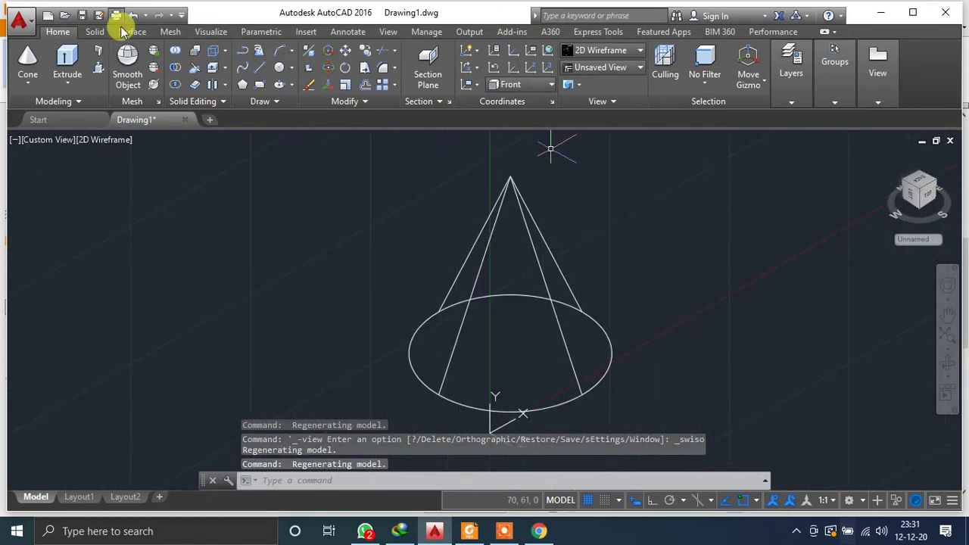
Turn on ortho mode and draw a 35 mm line from the cone's apex straight down along its axis.
left_click(652, 503)
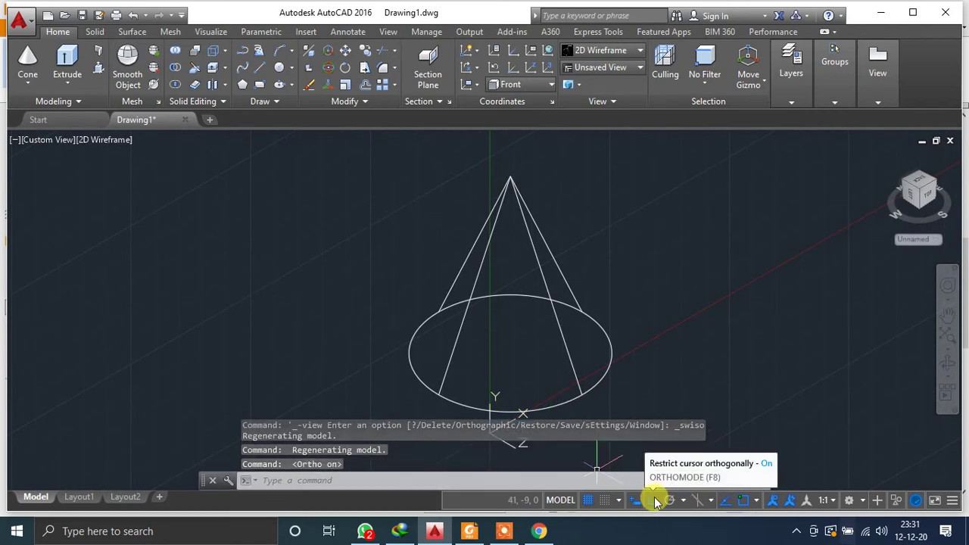
left_click(243, 51)
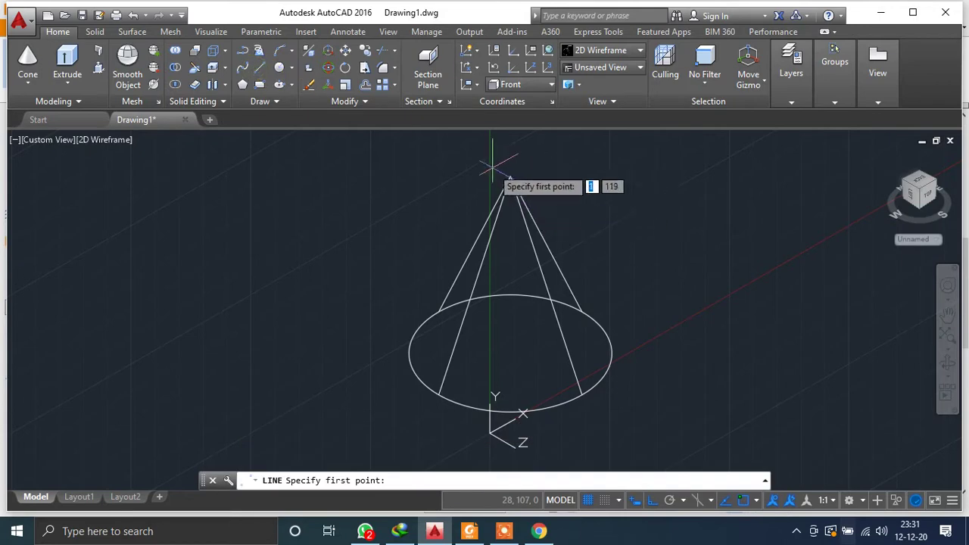
left_click(510, 179)
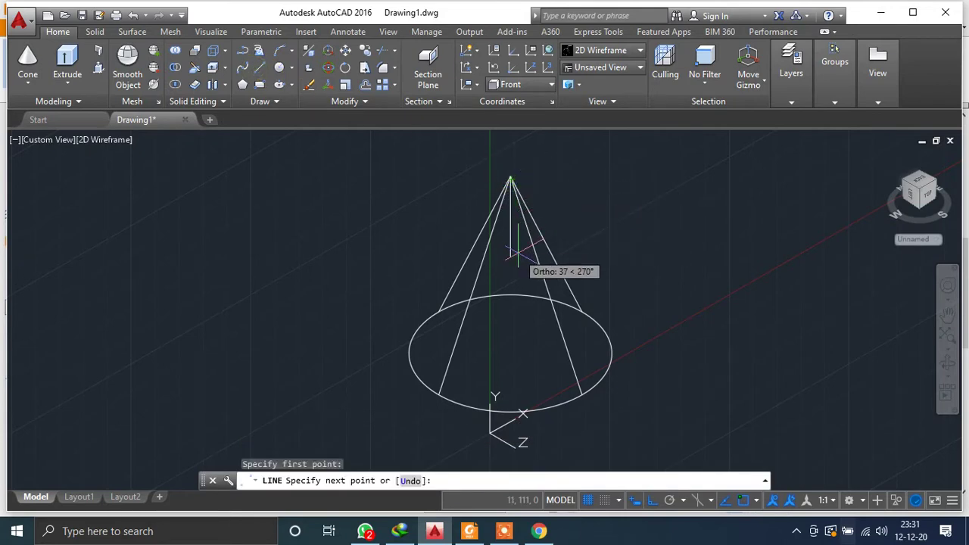
type("35")
key("Return")
key("Return")
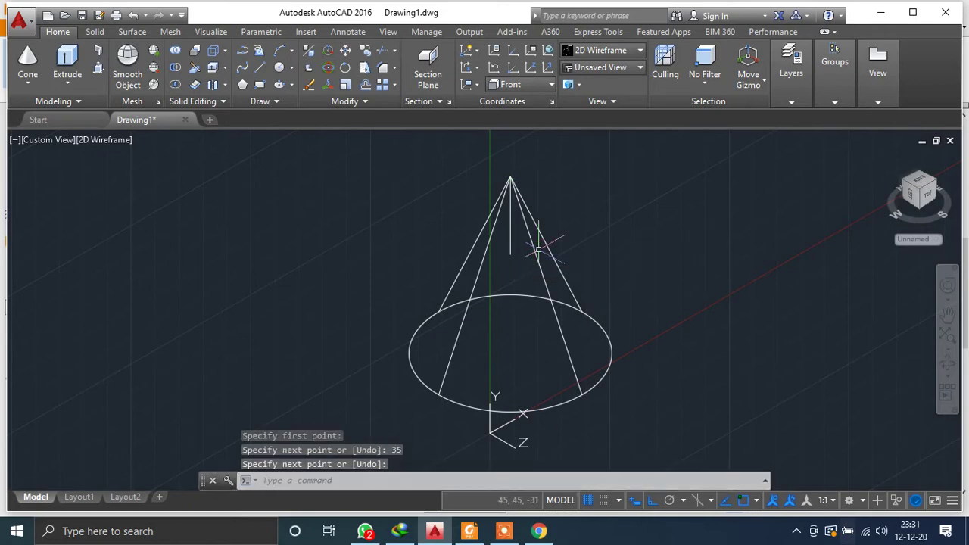
Set the model to the Front view and draw a 150 mm line at 45° in the empty space beside the cone.
left_click(34, 140)
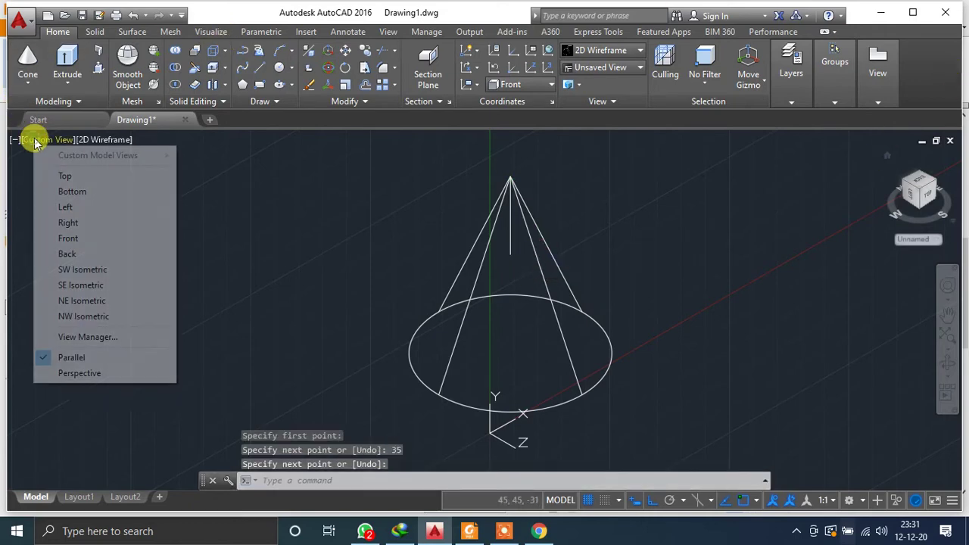
left_click(67, 239)
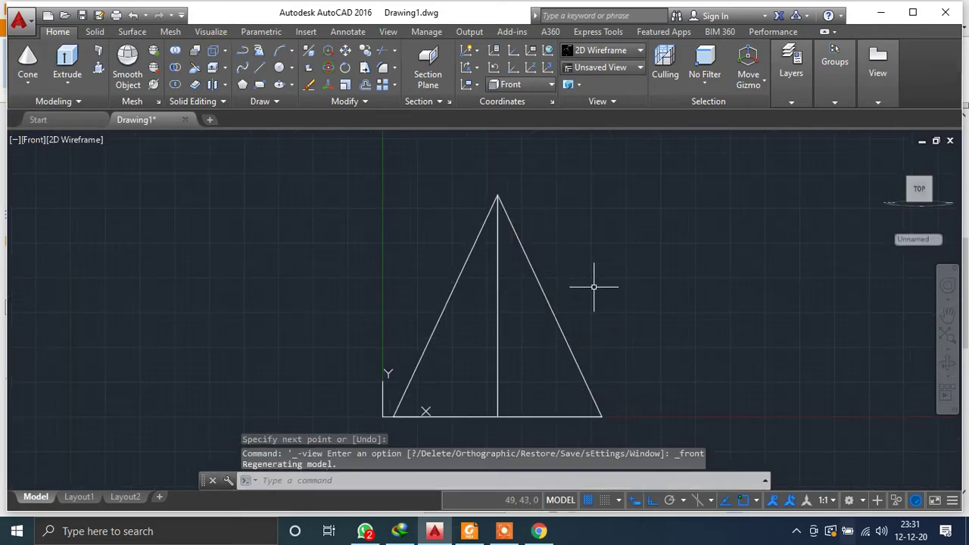
left_click(498, 239)
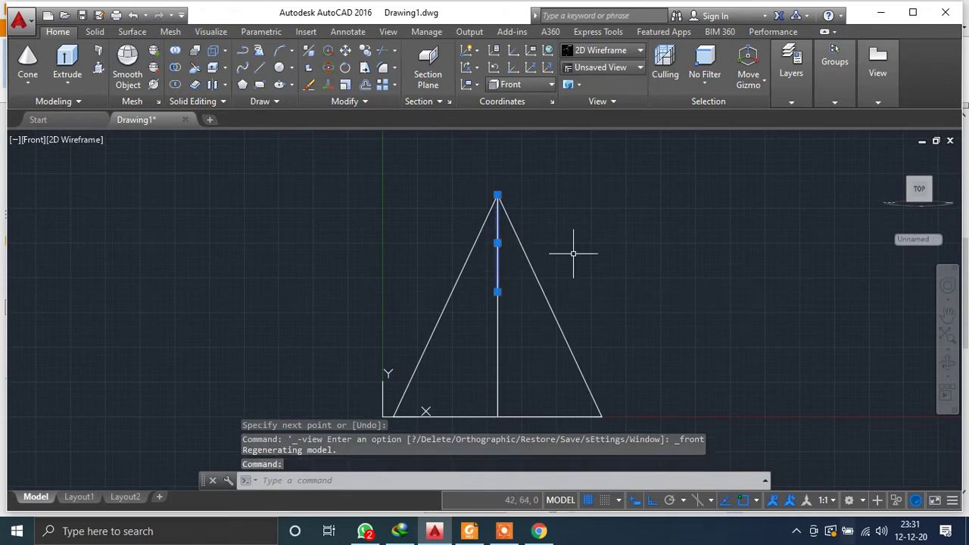
middle_click_drag(684, 303, 510, 281)
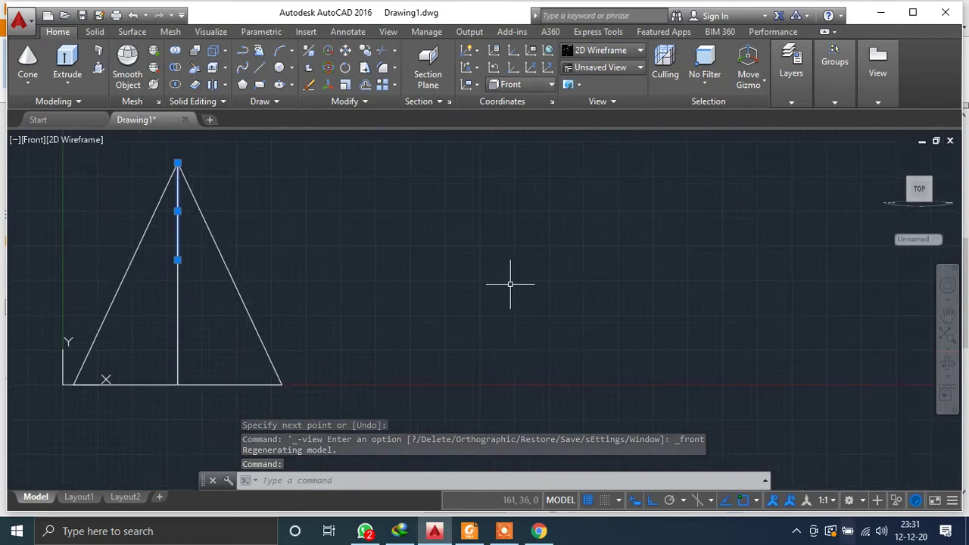
left_click(242, 50)
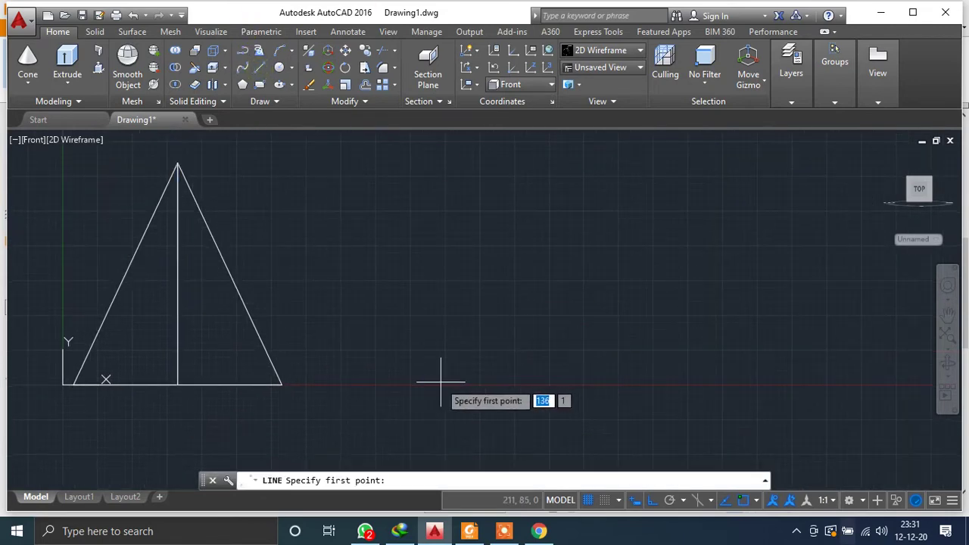
left_click(386, 324)
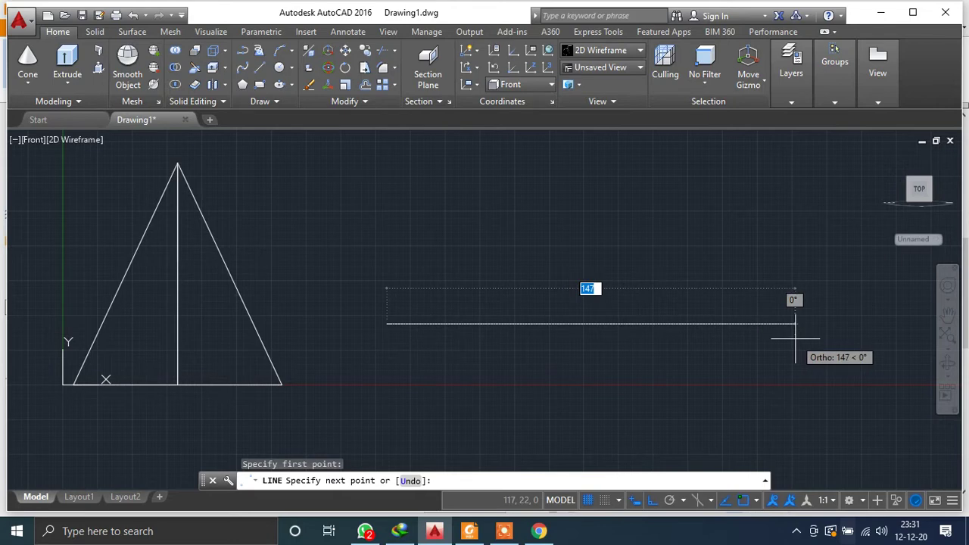
type("150")
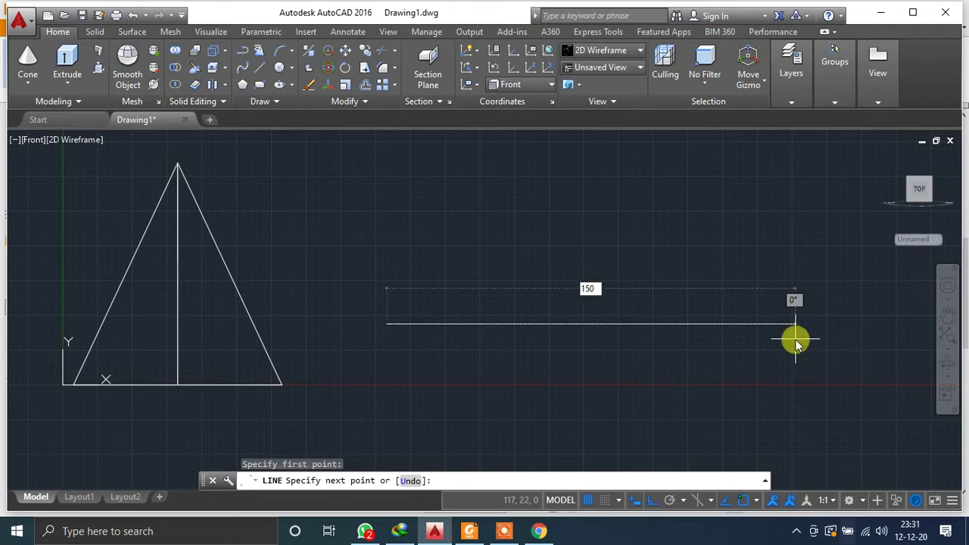
key("Tab")
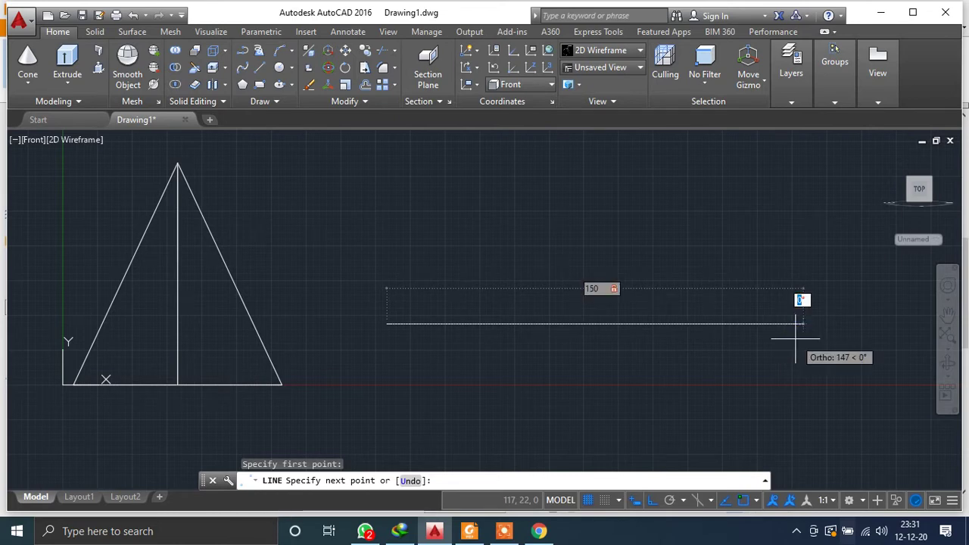
type("45")
key("Return")
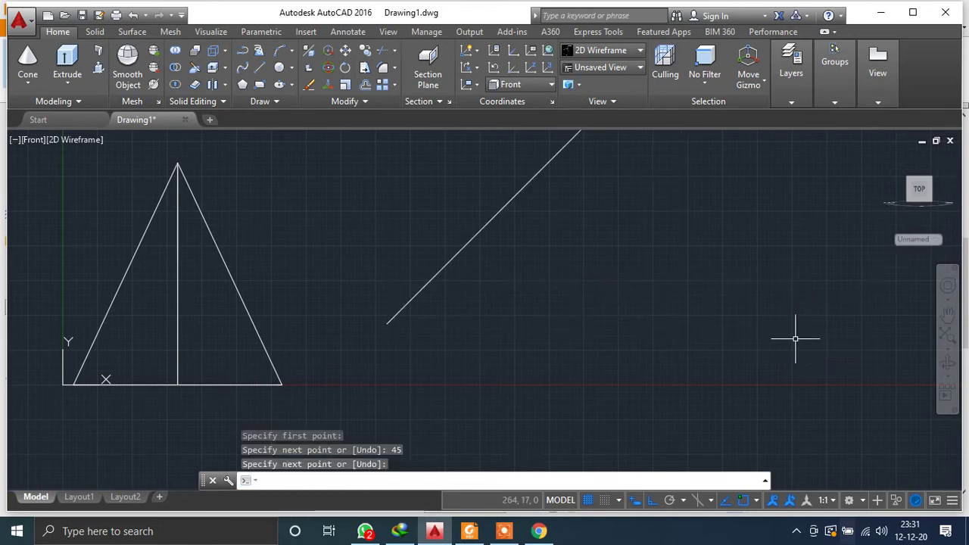
scroll(547, 267, "down", 2)
mouse_move(683, 269)
middle_mouse_down()
mouse_move(584, 405)
mouse_move(575, 326)
mouse_move(629, 289)
middle_mouse_up()
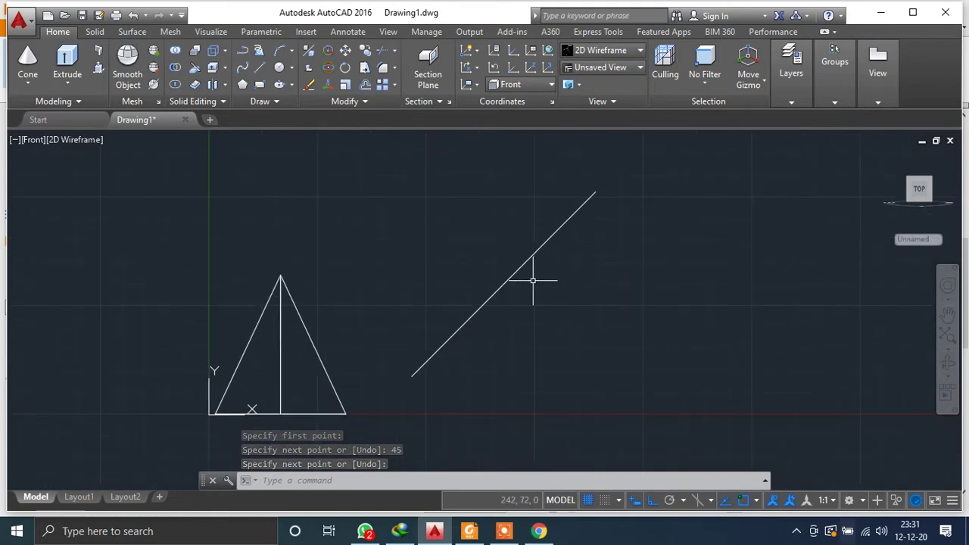
key("Return")
left_click(494, 292)
left_click(567, 320)
key("Escape")
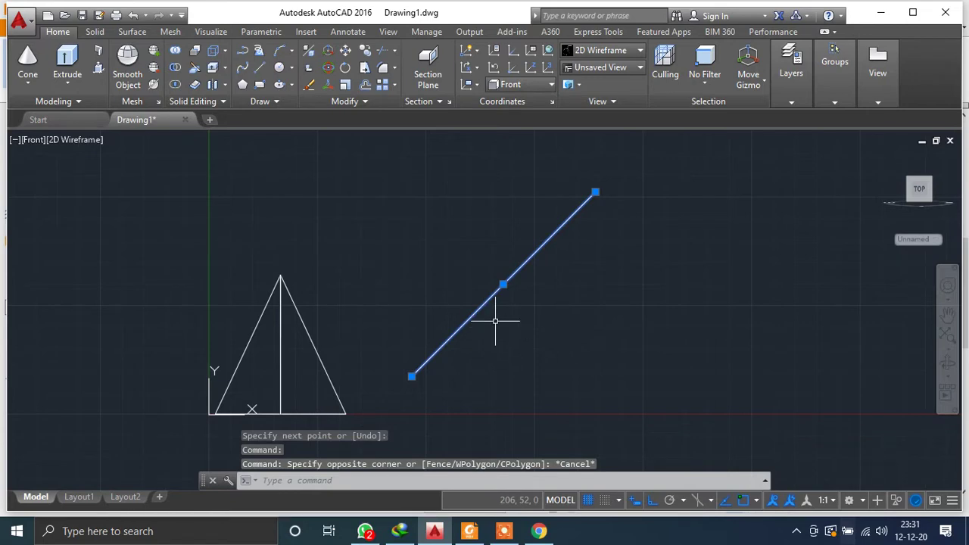
key("Escape")
scroll(495, 288, "up", 2)
left_click(496, 291)
scroll(598, 286, "down", 2)
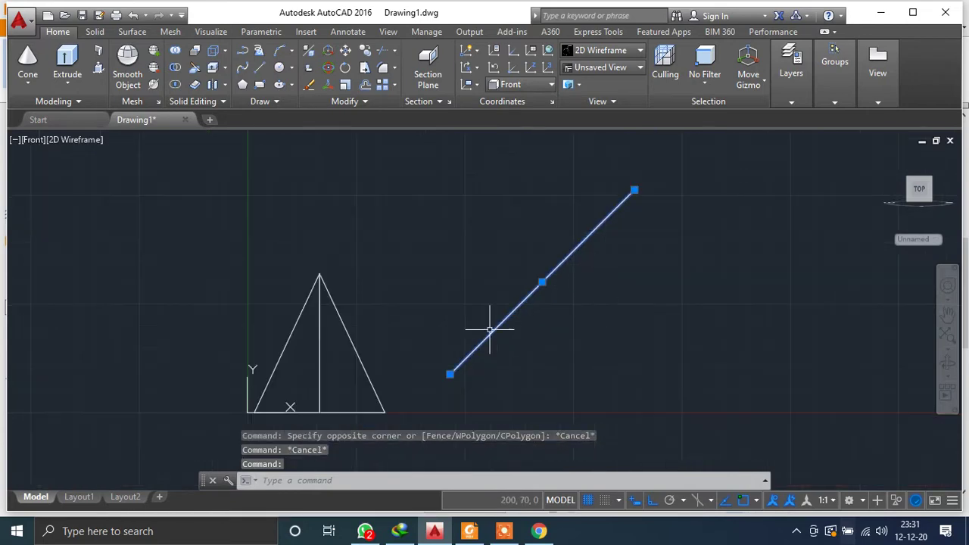
left_click(320, 309)
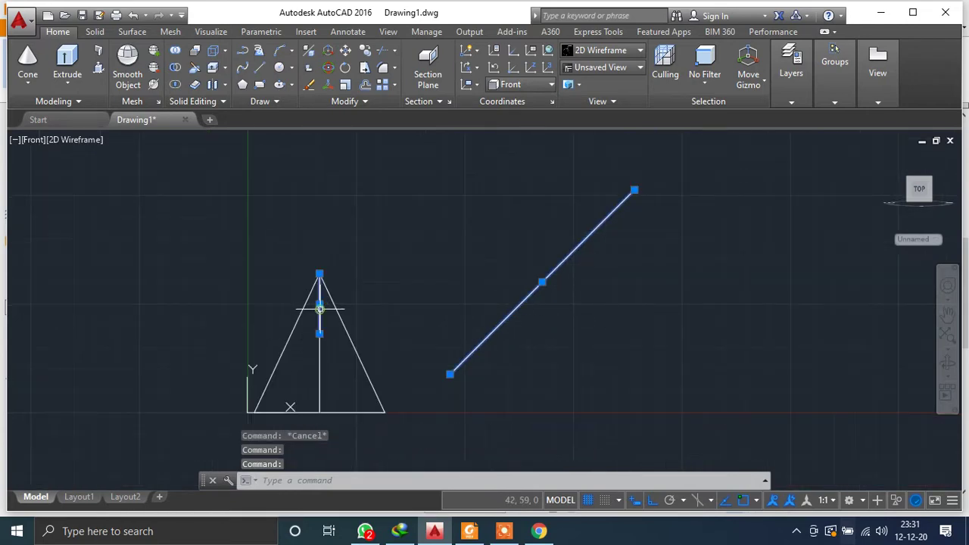
left_click(320, 333)
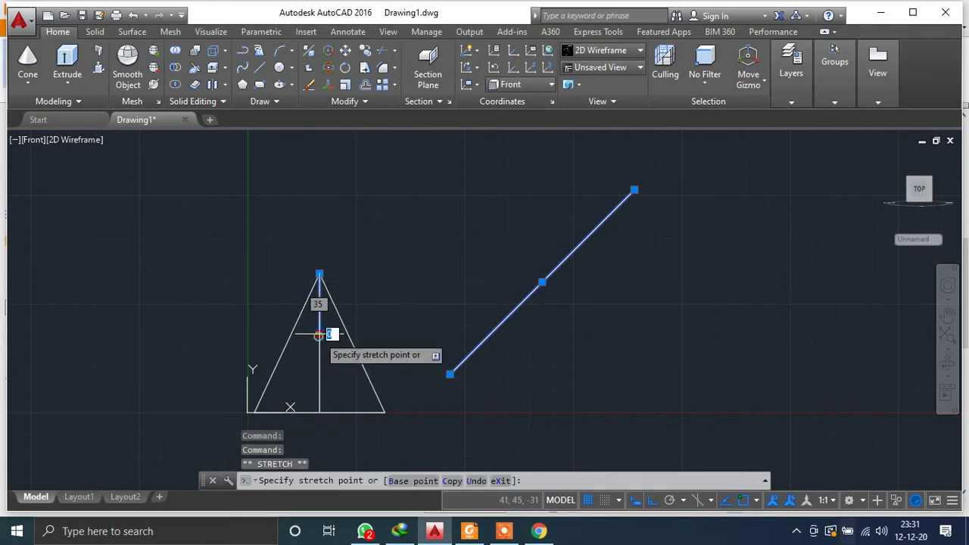
key("Escape")
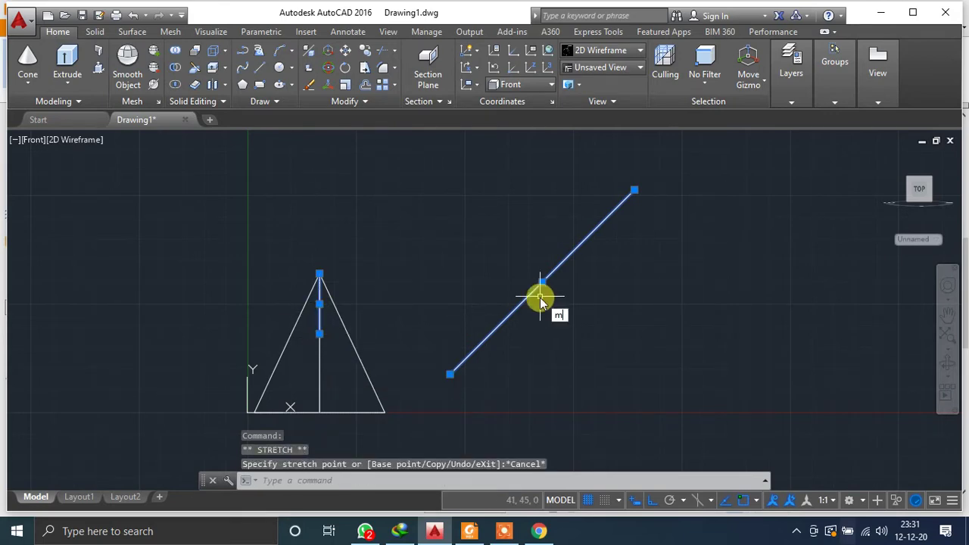
key("Return")
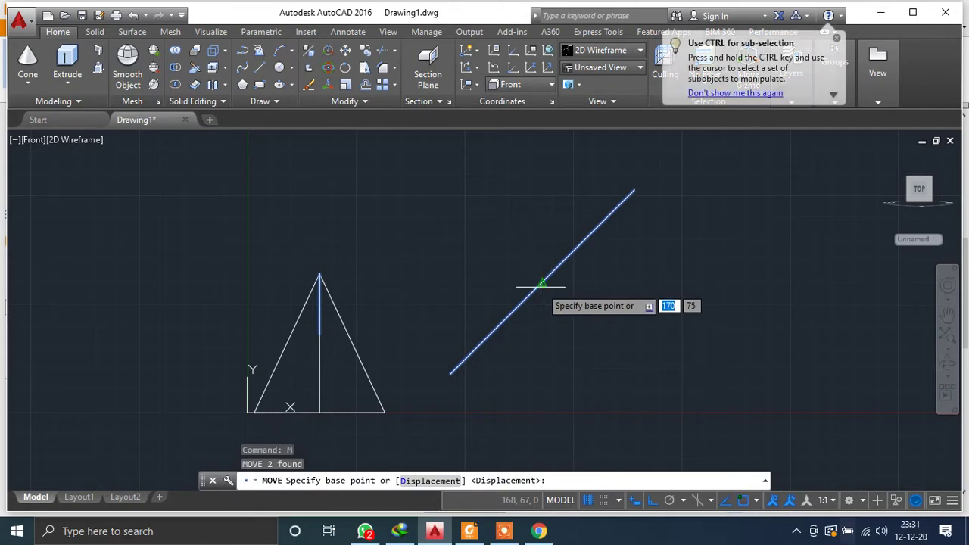
left_click(541, 284)
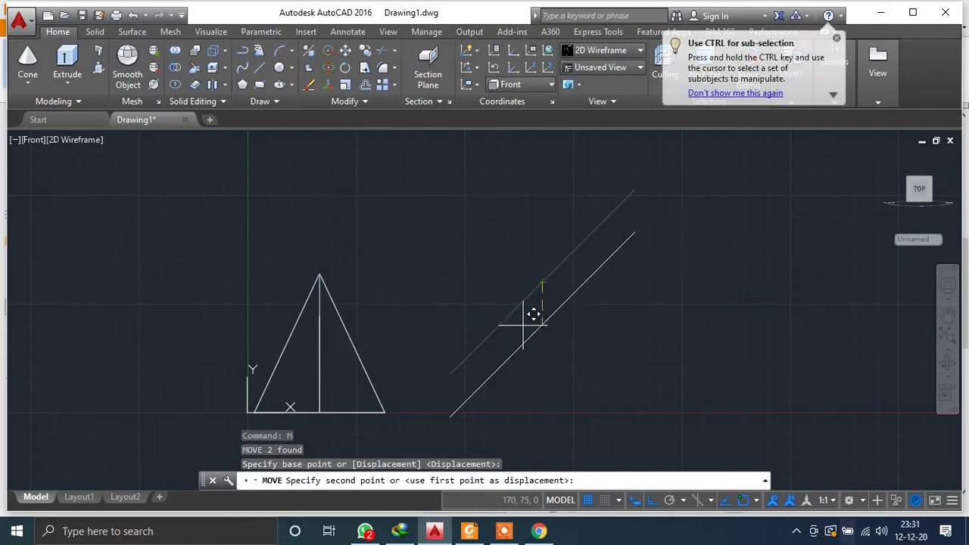
key("Escape")
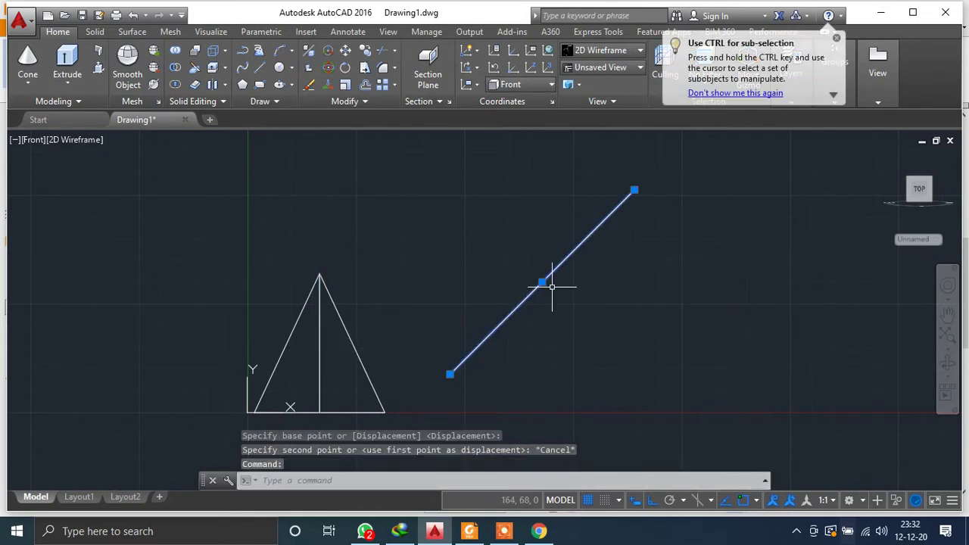
Turn off ortho mode while trying to move the 45° line by its midpoint onto the cone's axis.
key("Return")
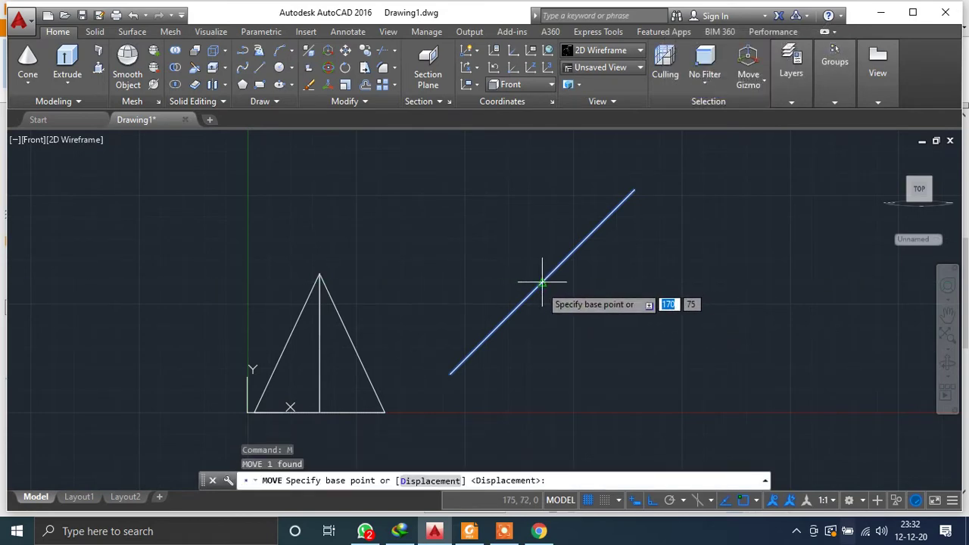
left_click(543, 282)
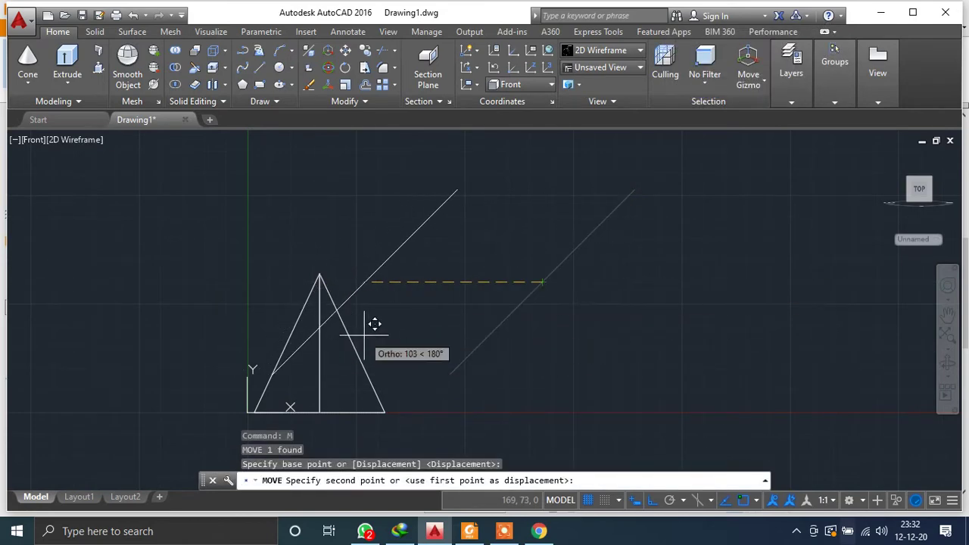
left_click(652, 501)
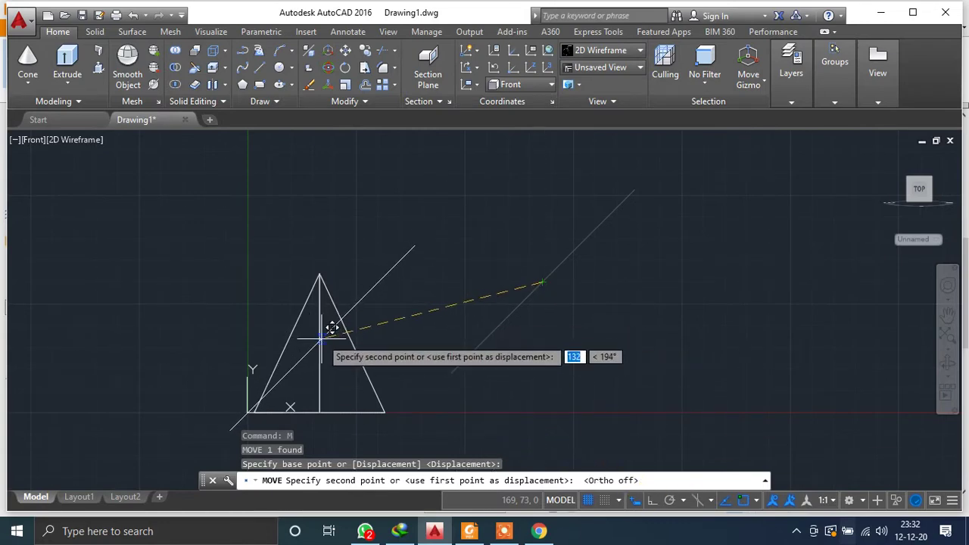
key("Escape")
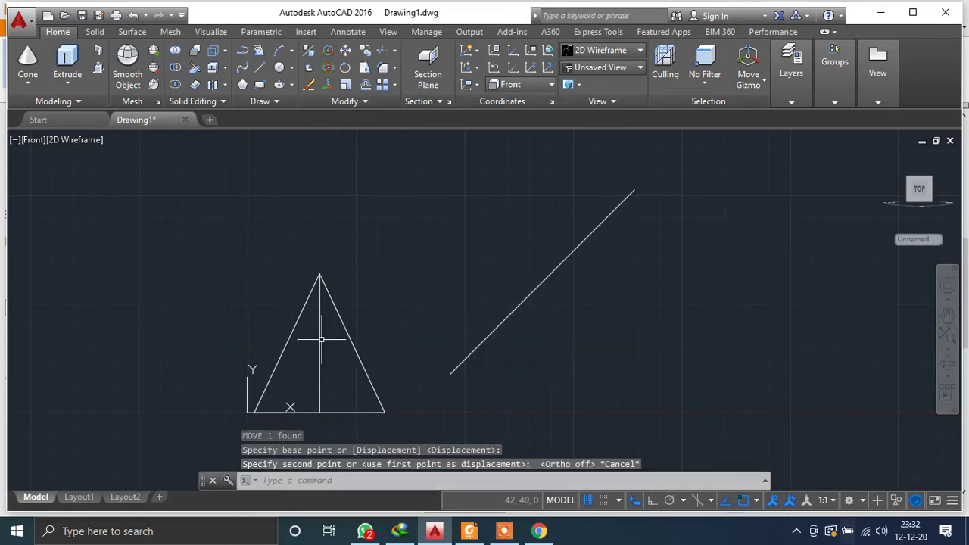
Switch to the SW Isometric view and move the 45° line by its midpoint to the lower end of the 35 mm axis line.
left_click(31, 139)
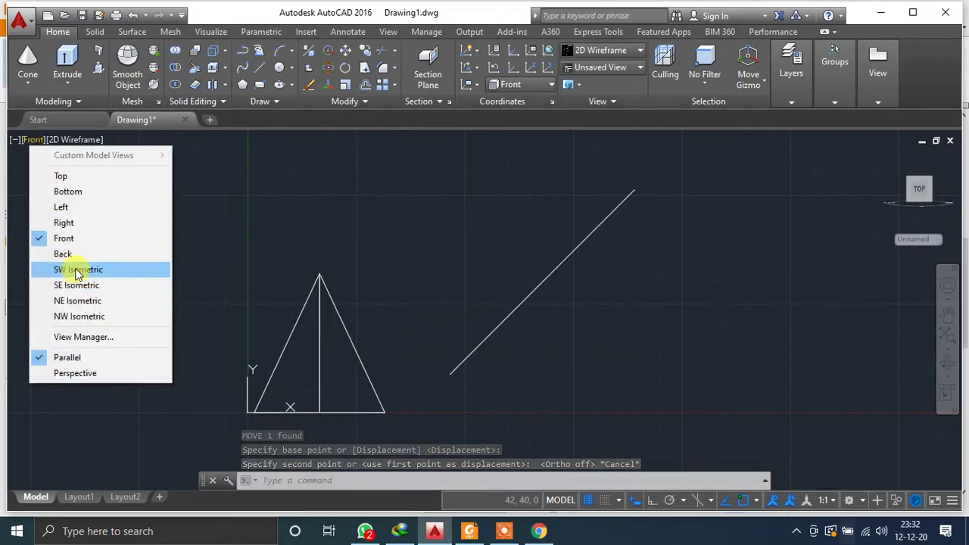
left_click(76, 271)
middle_click_drag(386, 312, 351, 248)
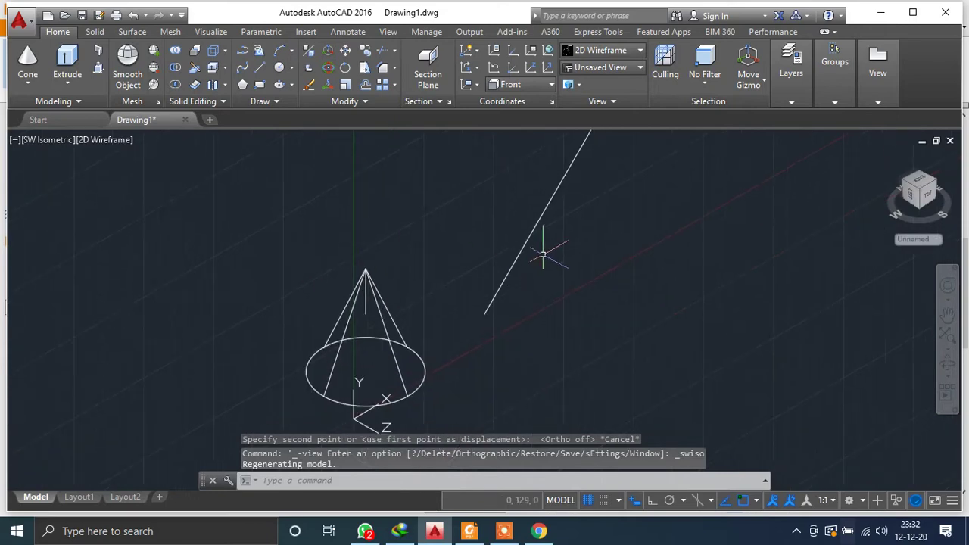
left_click(543, 213)
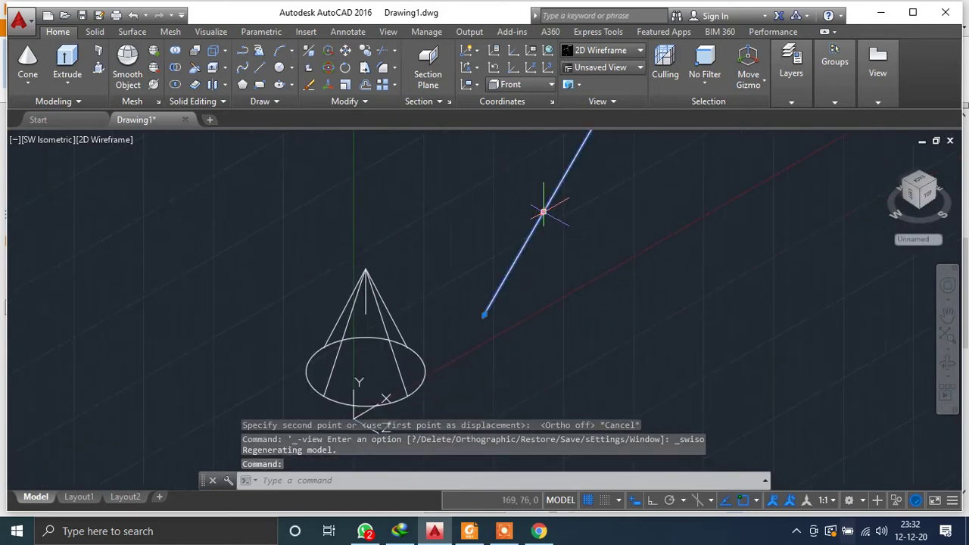
type("m")
key("Return")
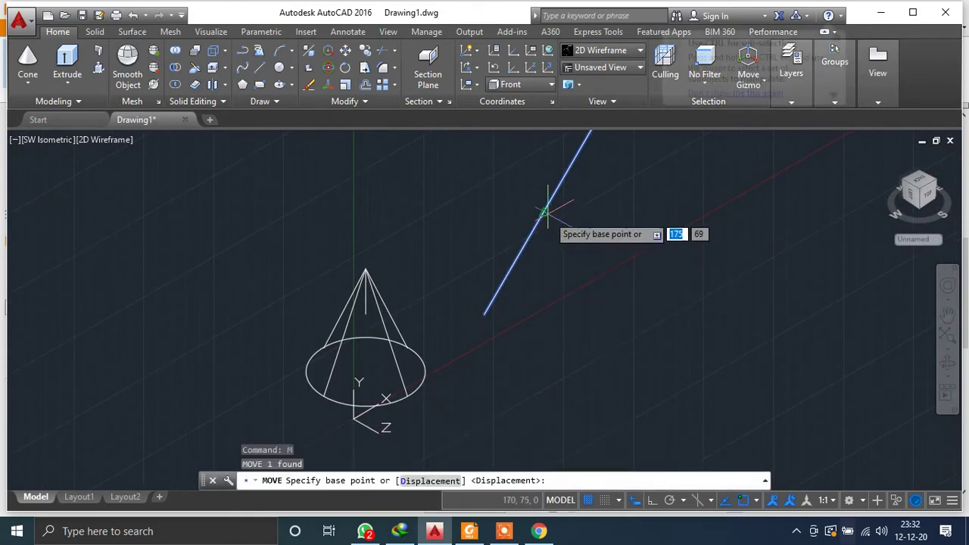
left_click(543, 212)
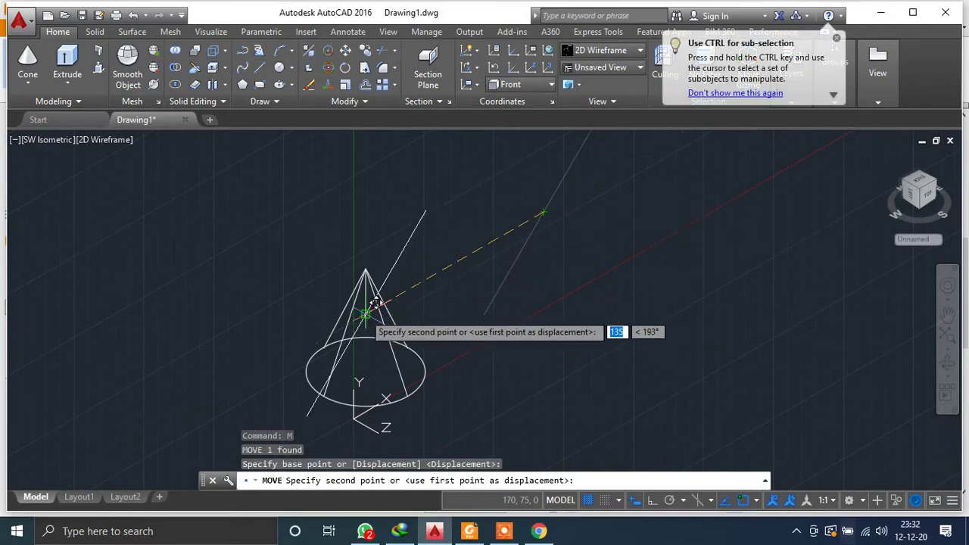
left_click(376, 302)
scroll(368, 311, "up", 6)
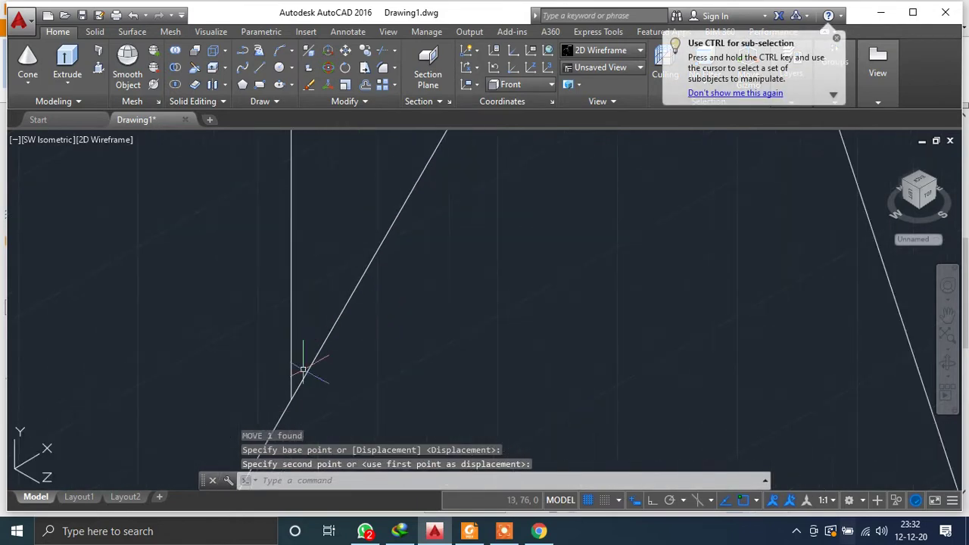
scroll(303, 371, "down", 6)
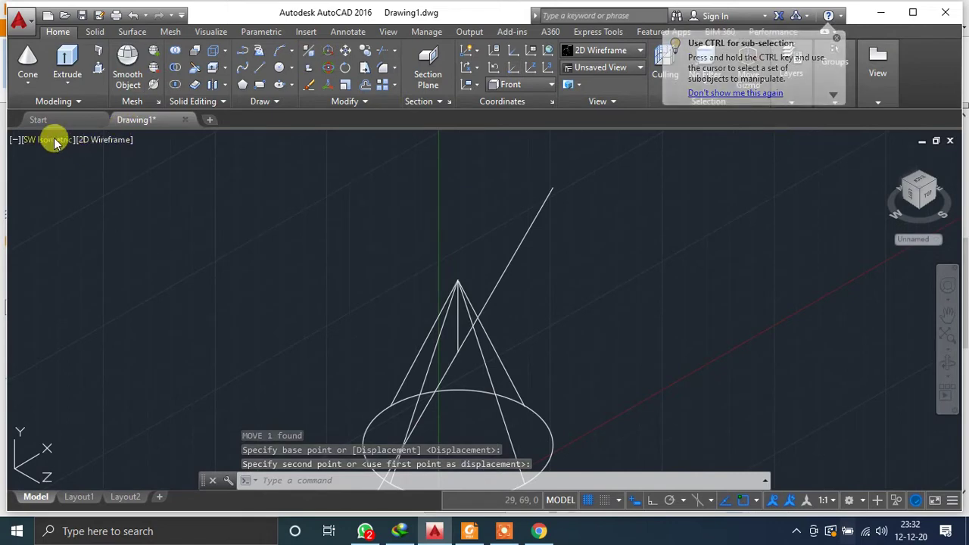
Create a section plane through the cone along the 45° line, from its upper endpoint to its lower endpoint.
left_click(49, 139)
left_click(546, 206)
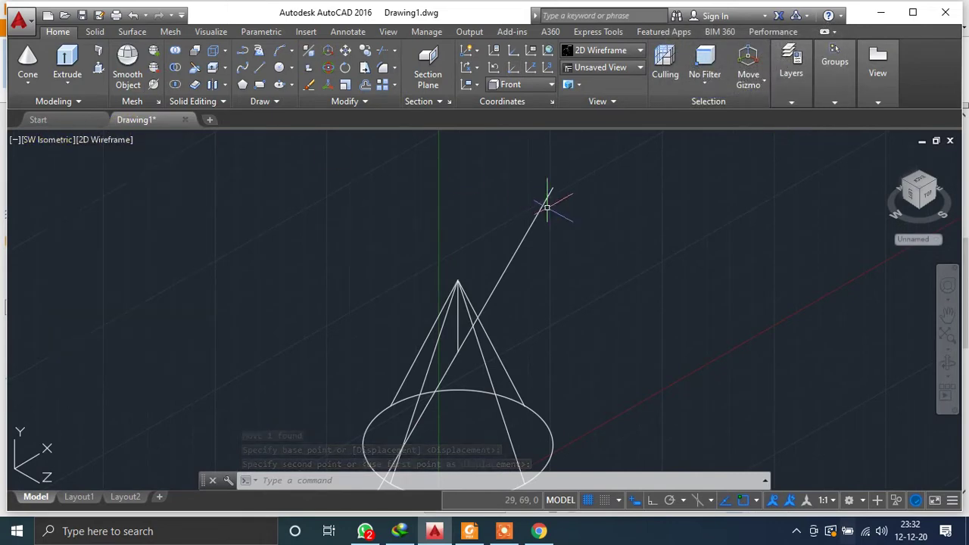
scroll(547, 206, "down", 3)
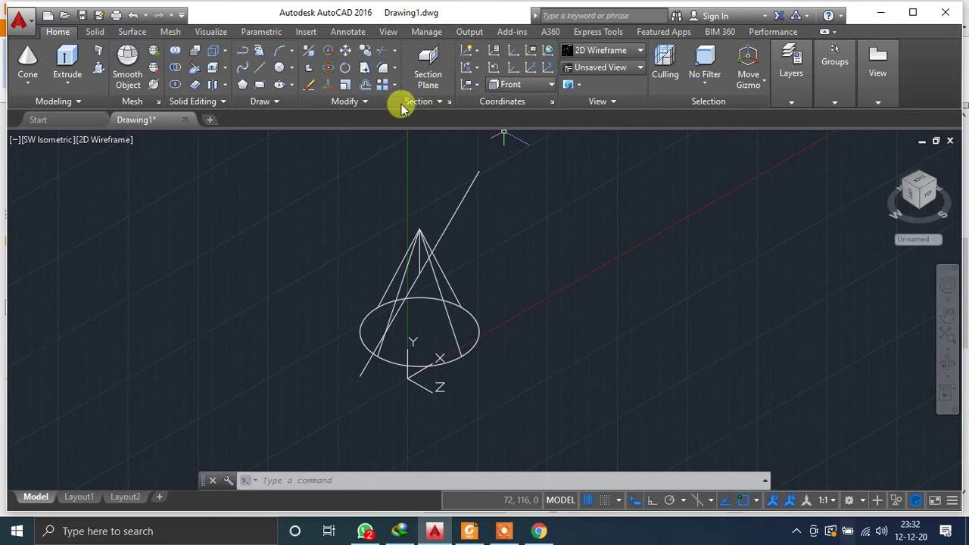
left_click(427, 89)
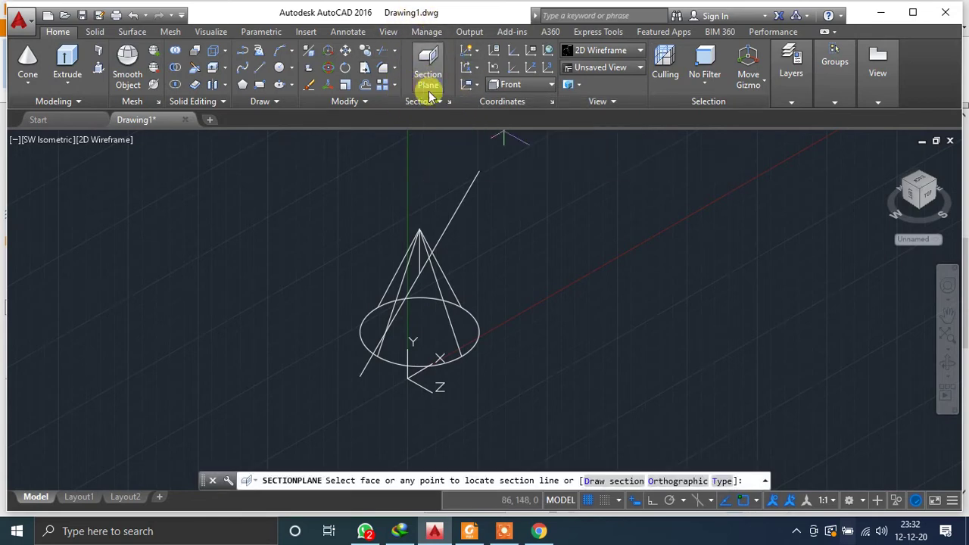
left_click(477, 173)
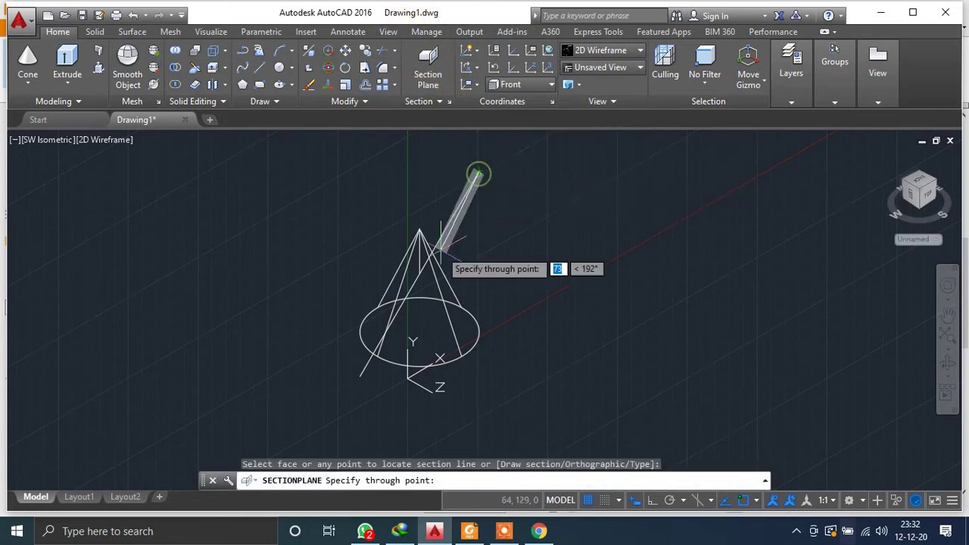
left_click(360, 375)
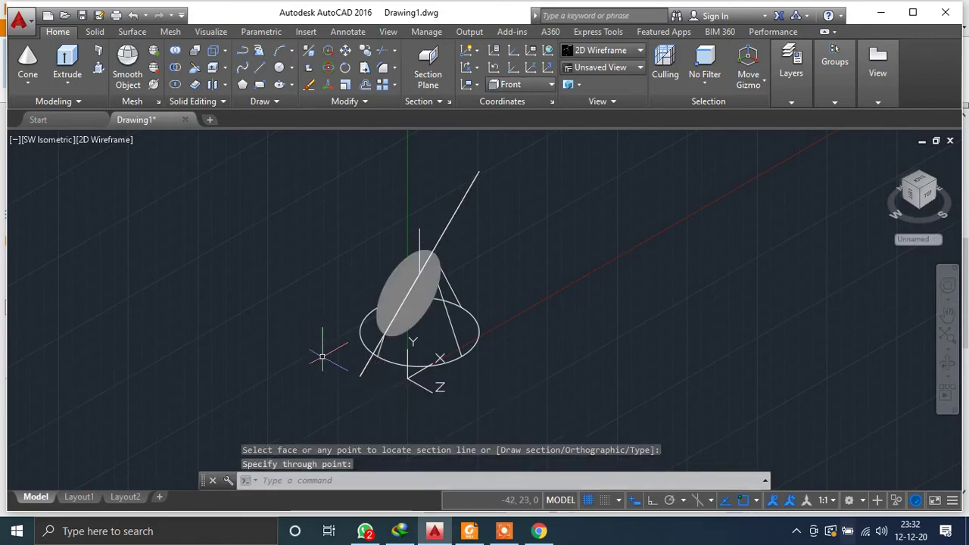
scroll(375, 260, "up", 3)
scroll(374, 260, "down", 3)
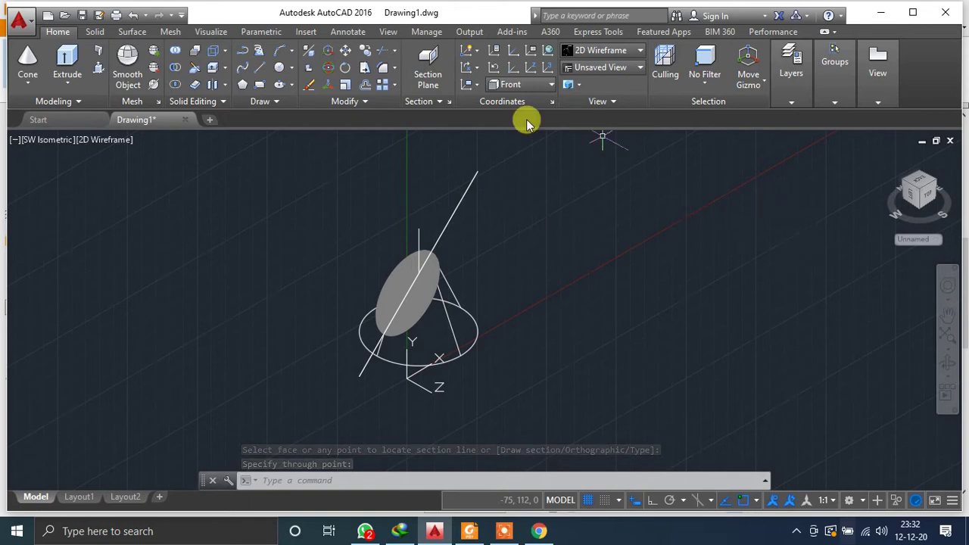
Display the sectioned cone in the Shades of Gray visual style.
scroll(422, 282, "up", 5)
scroll(422, 282, "down", 5)
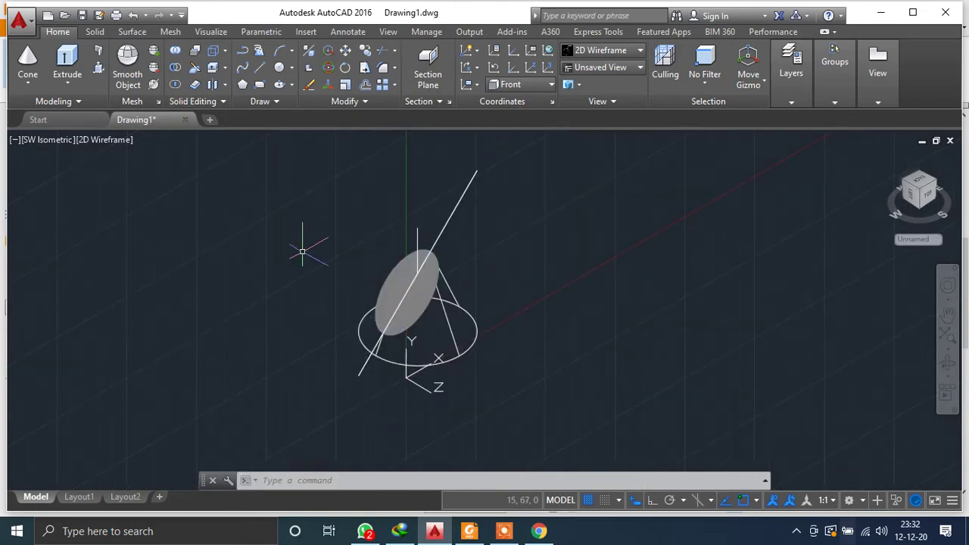
left_click(610, 51)
left_click(718, 143)
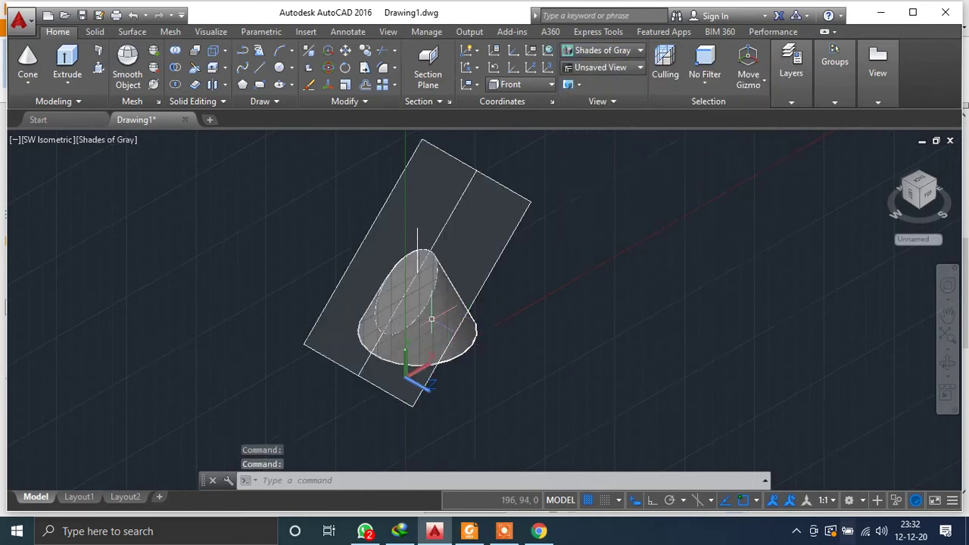
scroll(508, 325, "up", 3)
middle_click_drag(508, 325, 612, 325)
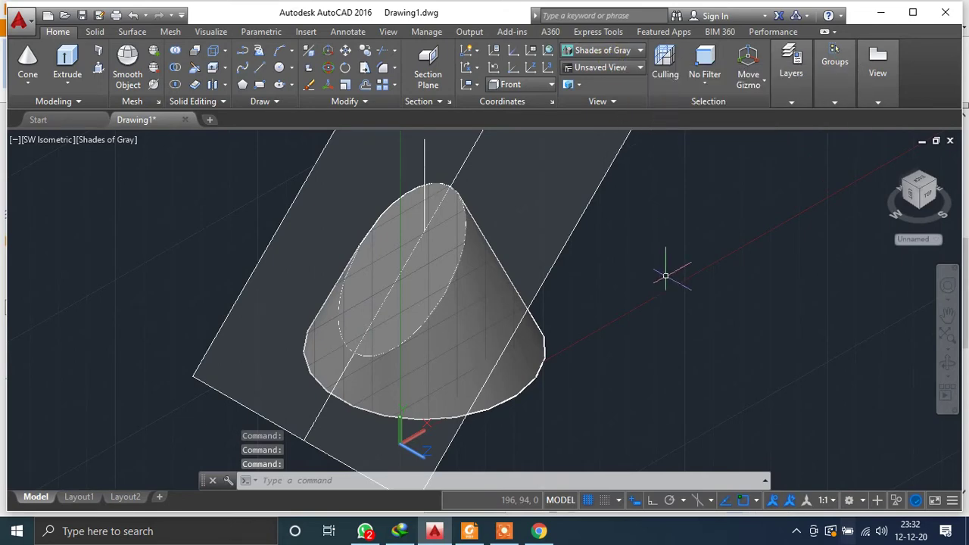
scroll(662, 271, "down", 3)
middle_click_drag(663, 270, 379, 322)
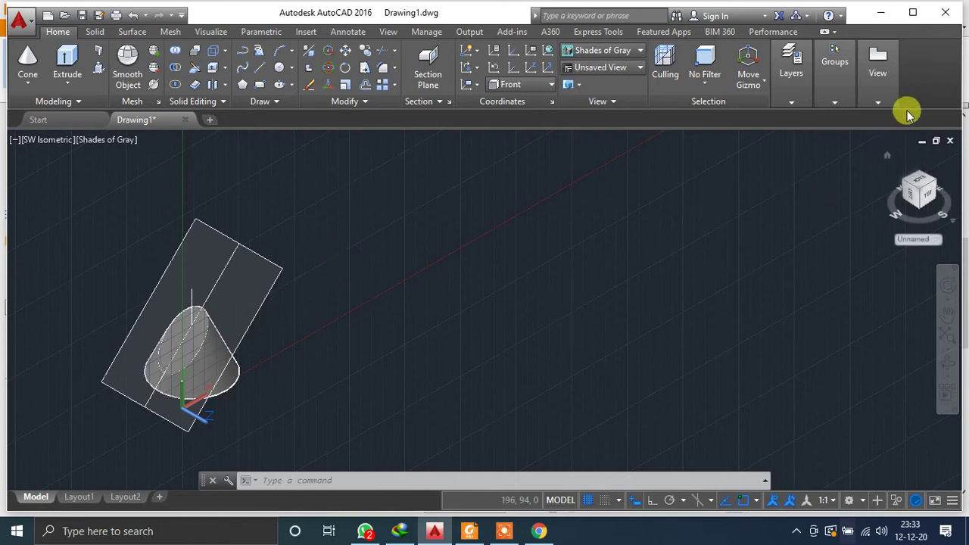
left_click(883, 104)
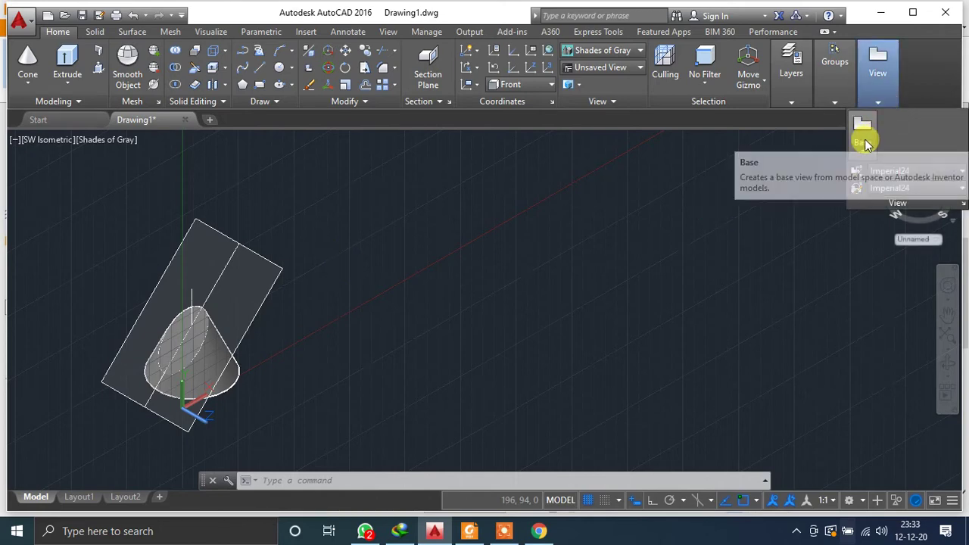
left_click(965, 203)
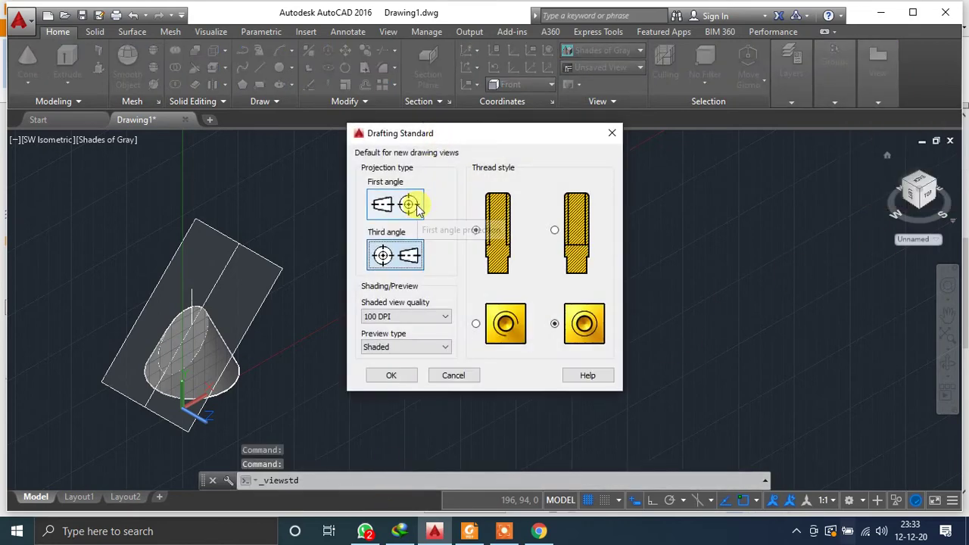
left_click(612, 132)
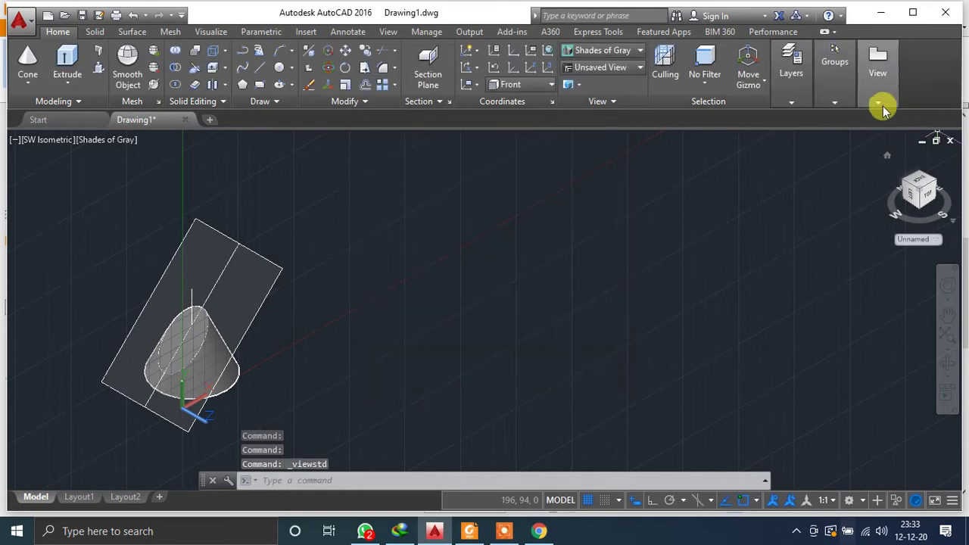
left_click(883, 106)
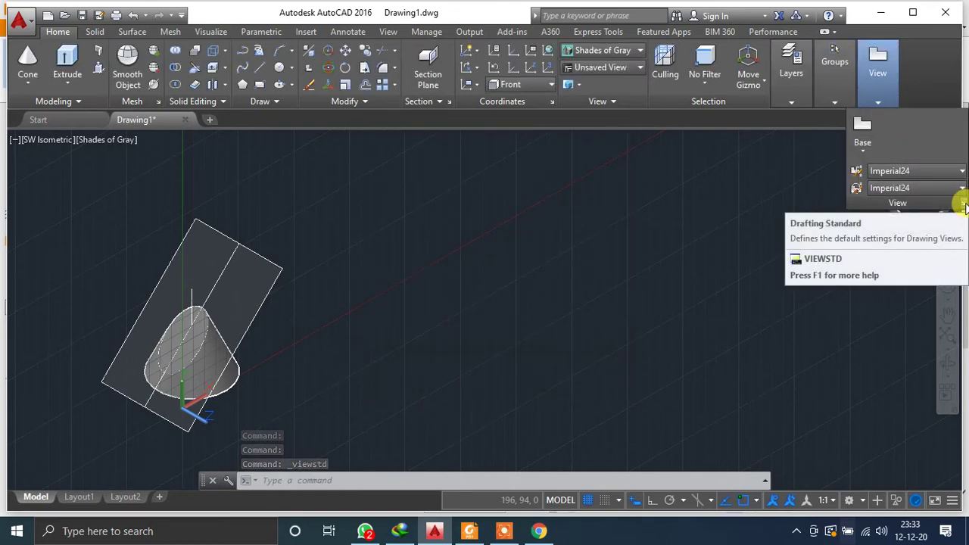
Set the drafting standard's projection type to first angle with the VIEWSTD command.
left_click(458, 478)
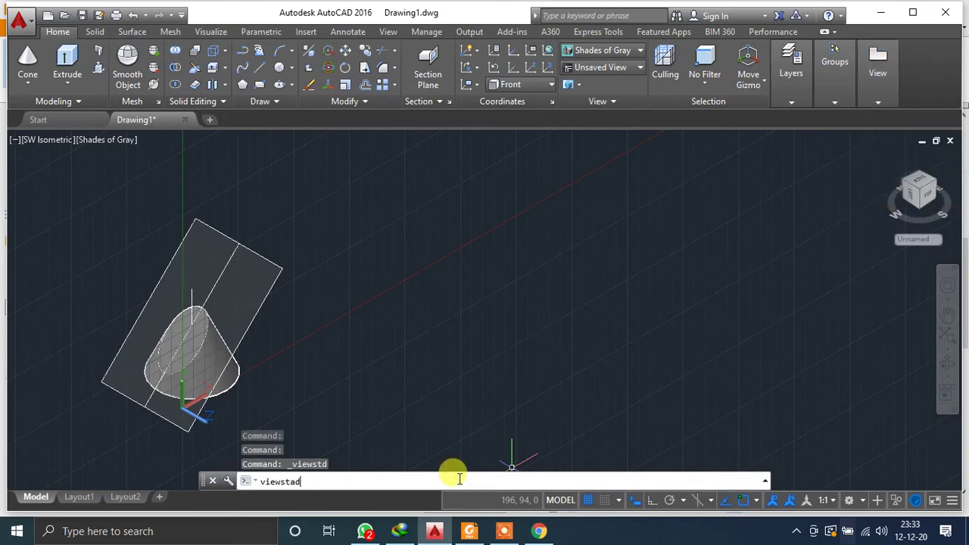
key("BackSpace")
key("BackSpace")
type("d")
key("Return")
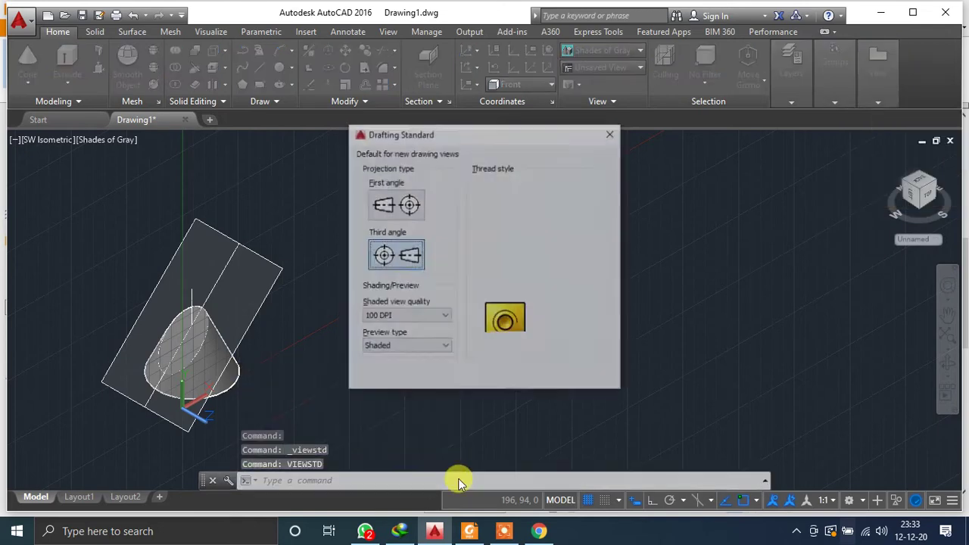
left_click(407, 203)
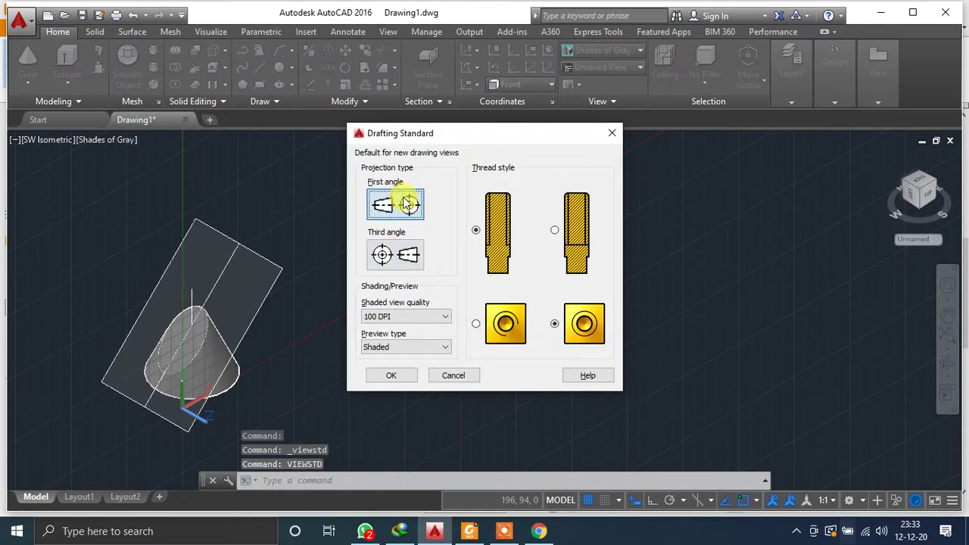
left_click(391, 375)
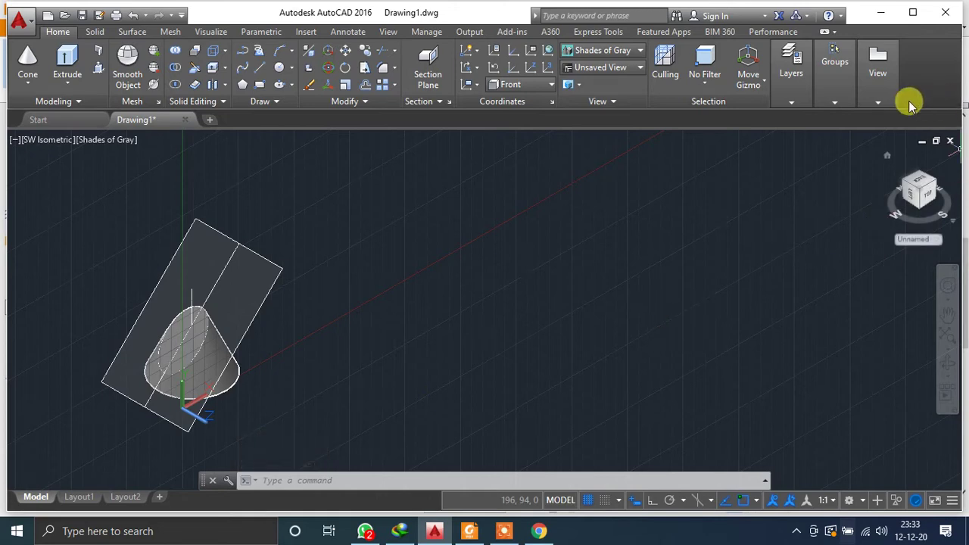
Start a base view from model space with only the cone selected, on a new layout named q1.
left_click(878, 93)
left_click(867, 131)
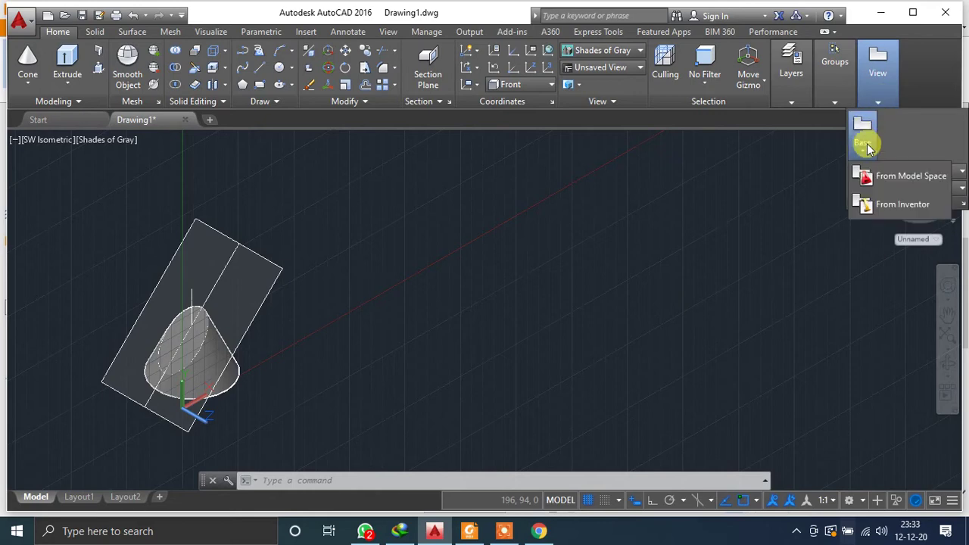
left_click(871, 170)
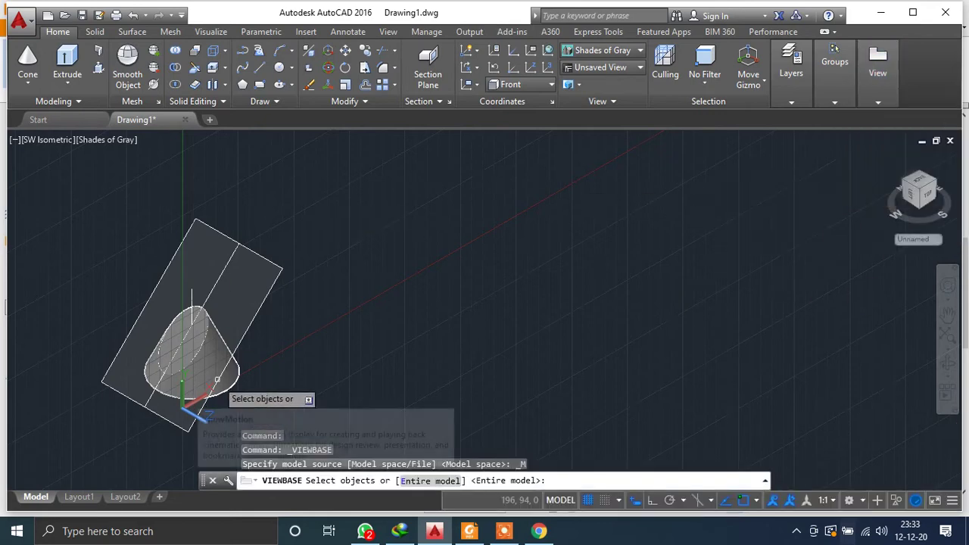
scroll(227, 378, "up", 3)
left_click(242, 376)
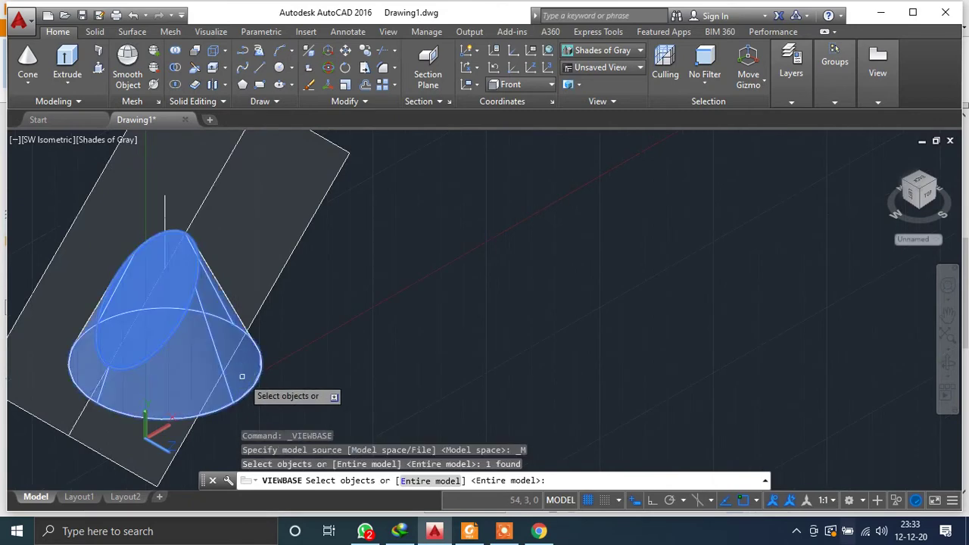
key("Return")
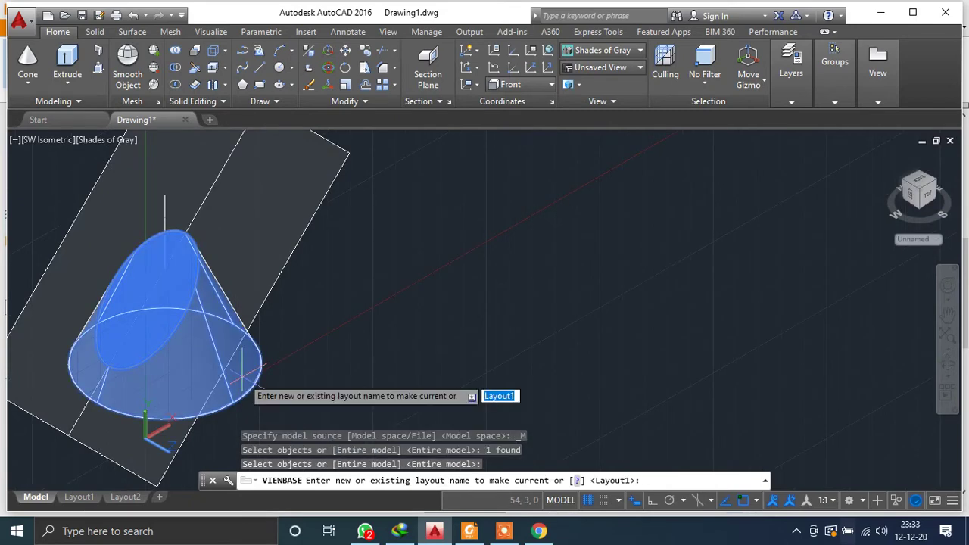
type("q1")
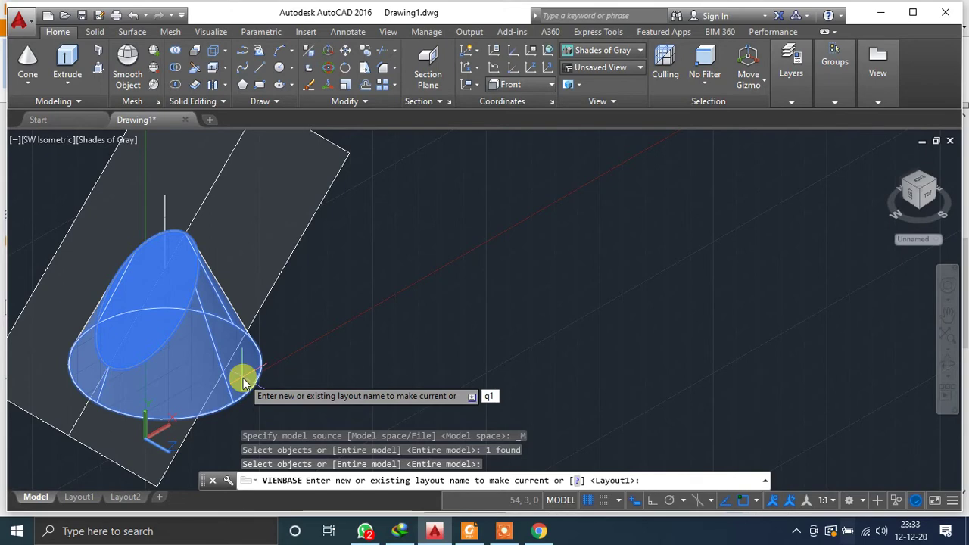
key("Return")
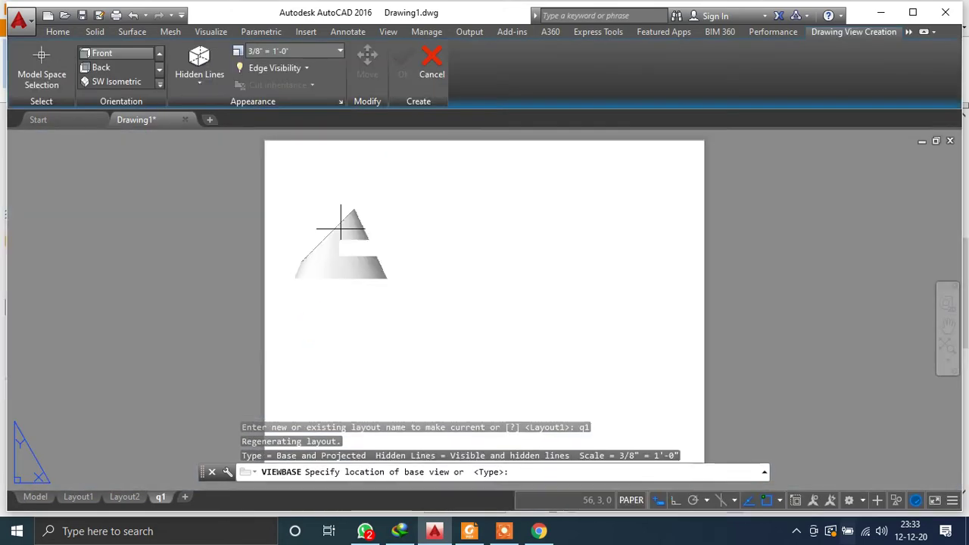
Place the front base view in the sheet's upper left, with projected views beside it, below it and an isometric view diagonally from it.
left_click(361, 206)
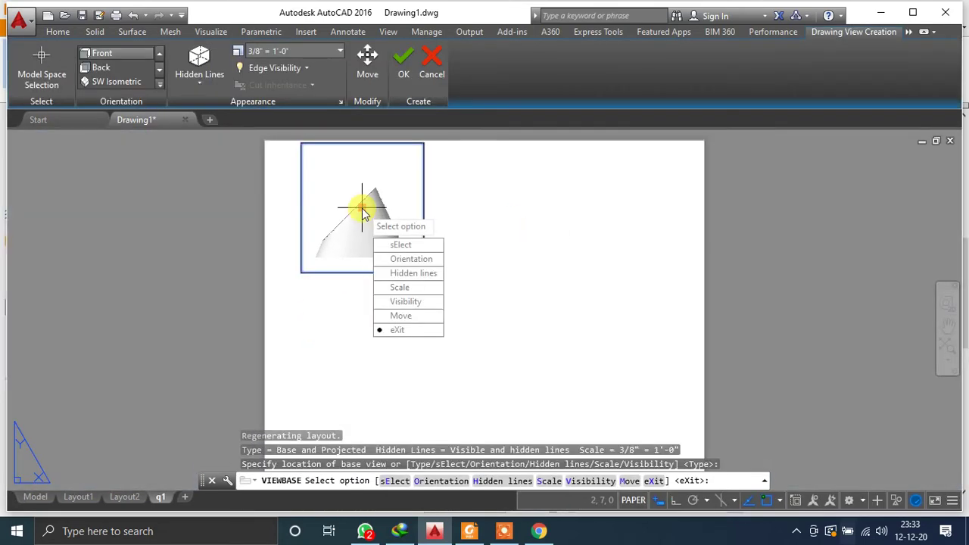
key("Return")
left_click(641, 215)
left_click(360, 371)
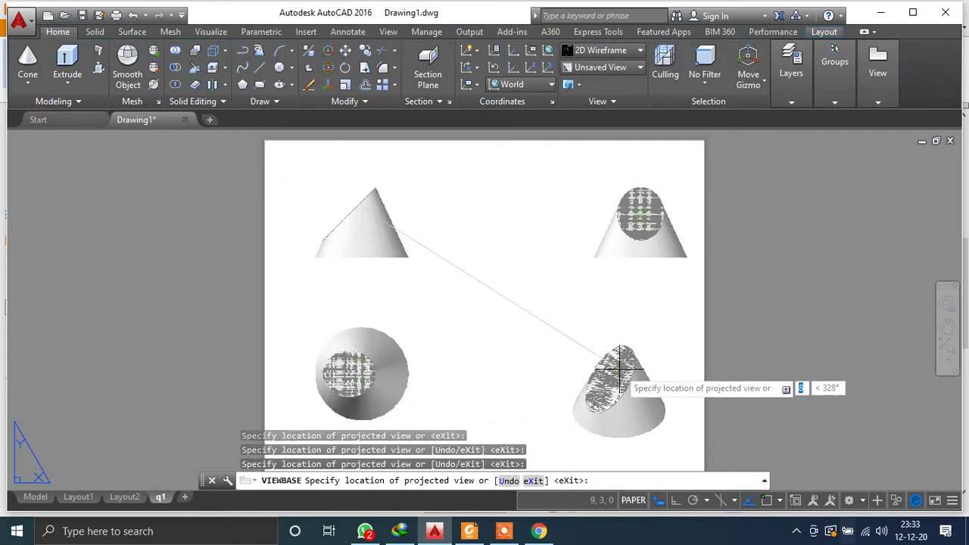
left_click(620, 370)
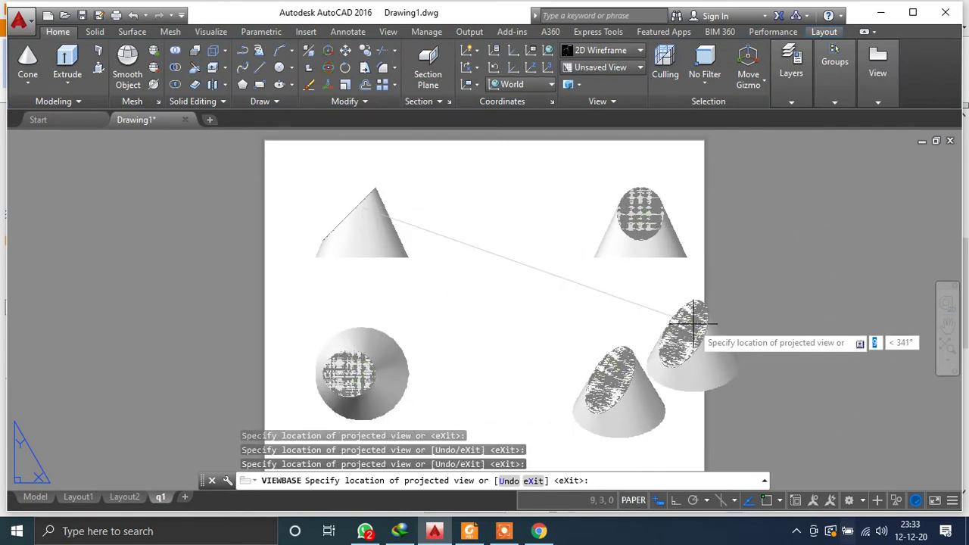
right_click(693, 324)
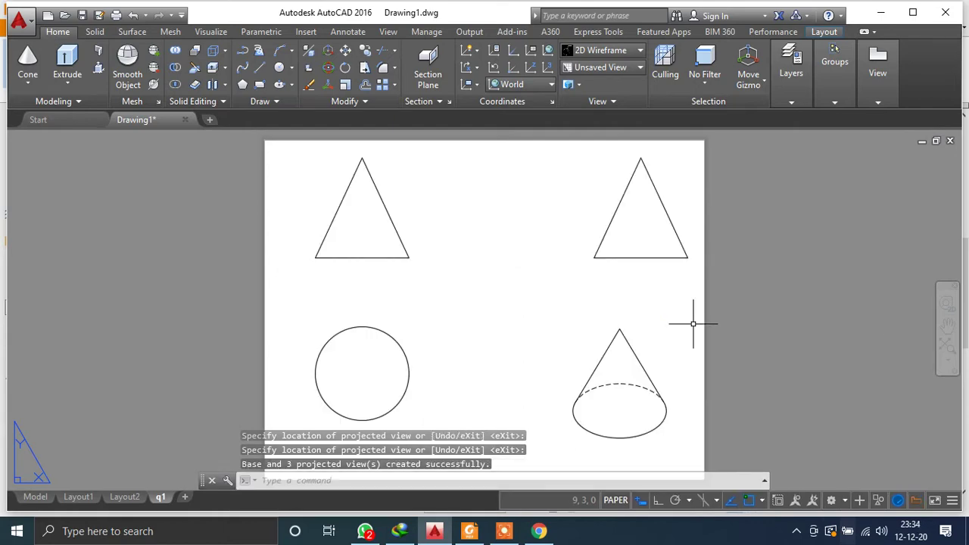
Undo the drawing views and the drafting standard change, and show the model in the SW Isometric view.
key("ctrl+z")
key("ctrl+z")
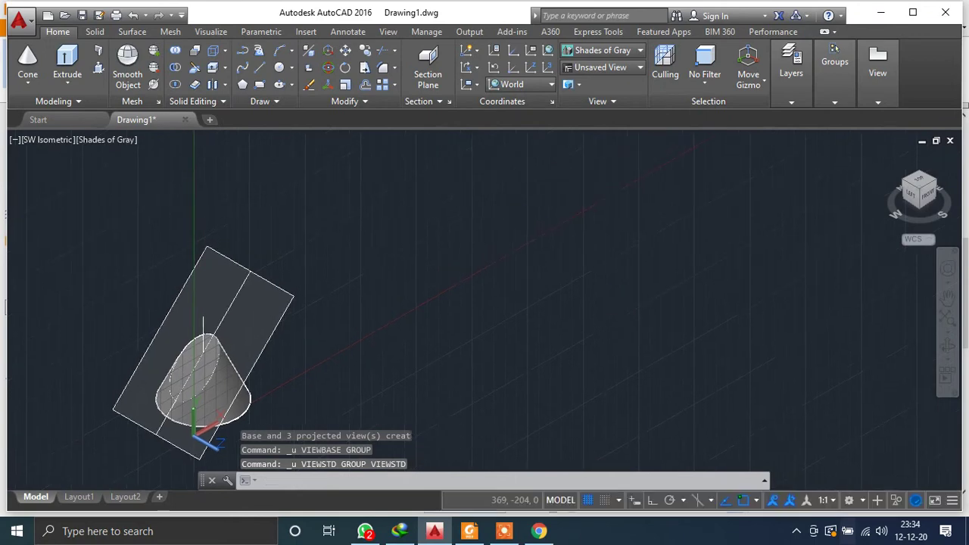
left_click(887, 156)
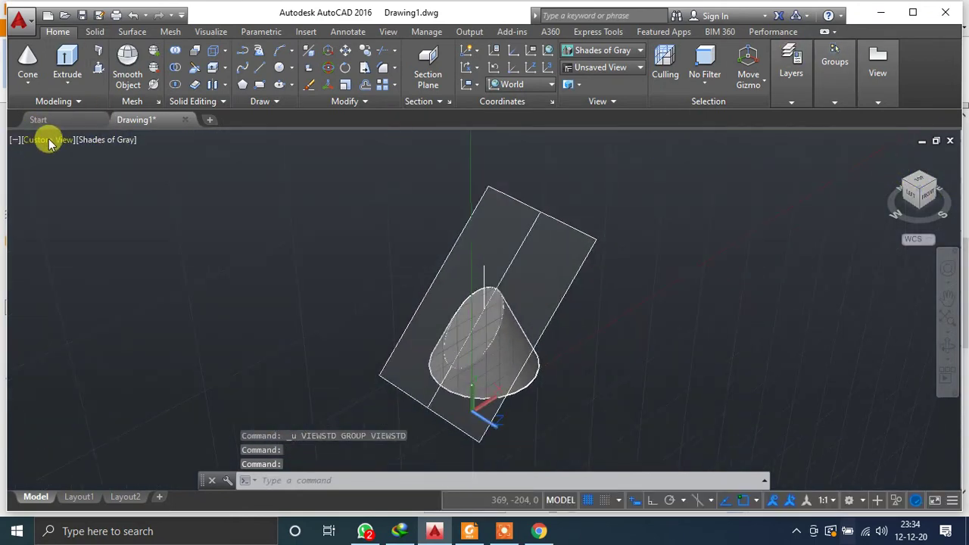
left_click(43, 140)
left_click(112, 264)
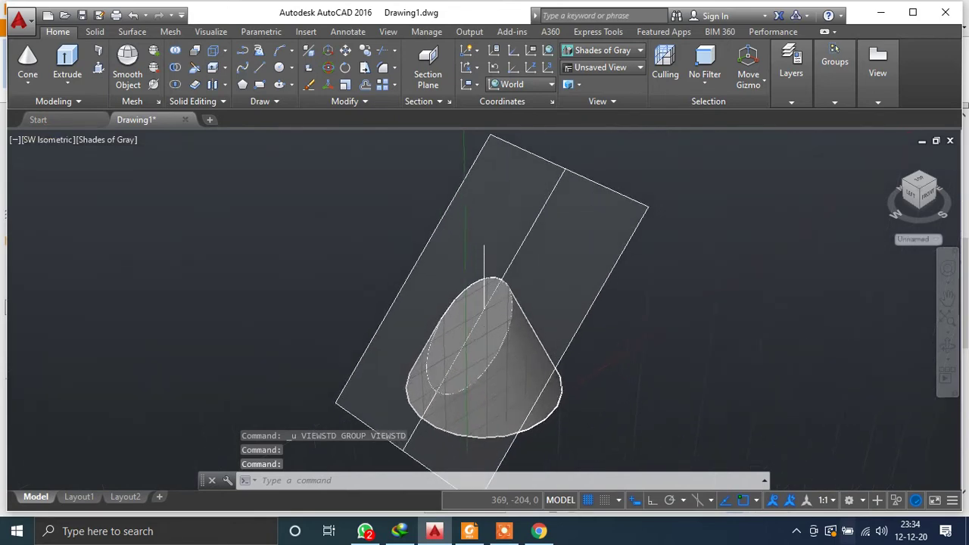
scroll(253, 194, "down", 2)
middle_click_drag(177, 177, 109, 207)
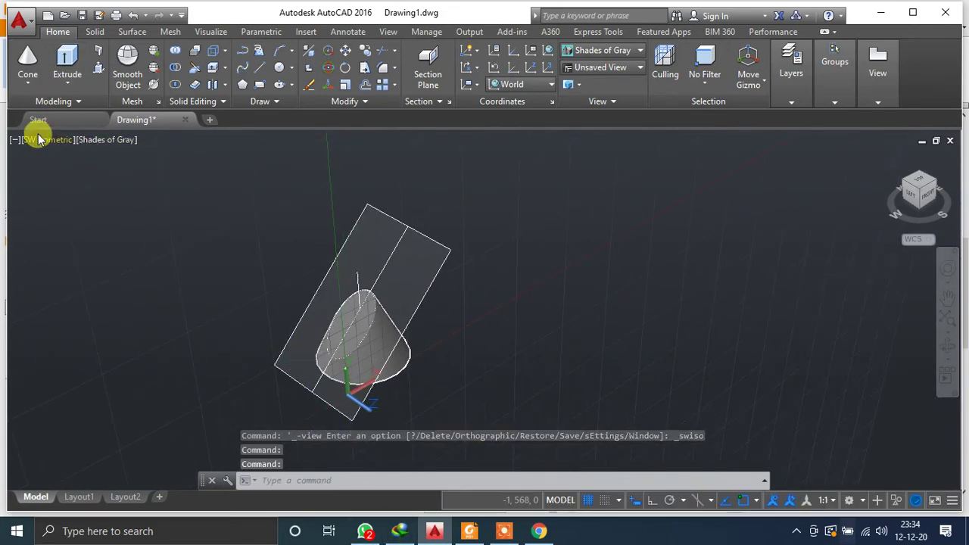
Align the UCS to the Front view and return to the home isometric view of the cone.
left_click(38, 139)
left_click(79, 237)
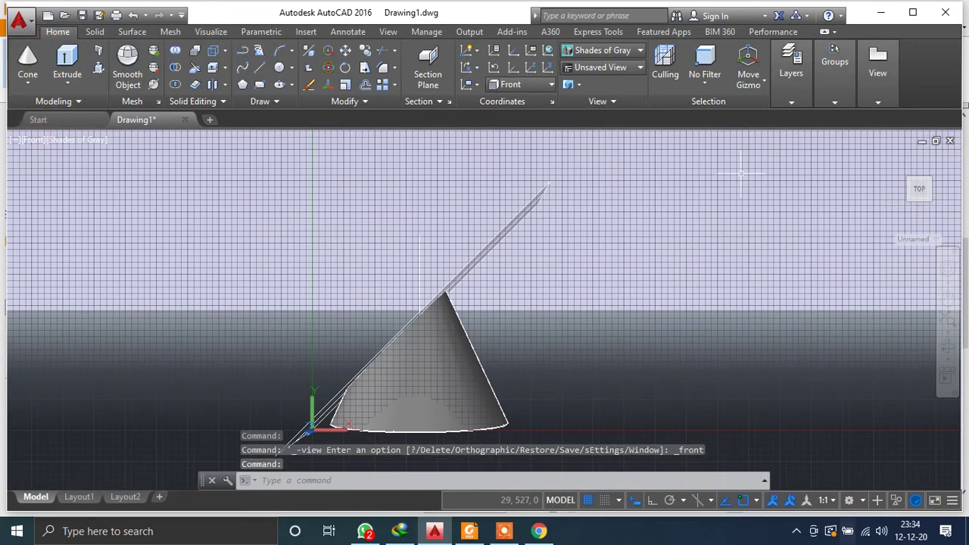
left_click(891, 159)
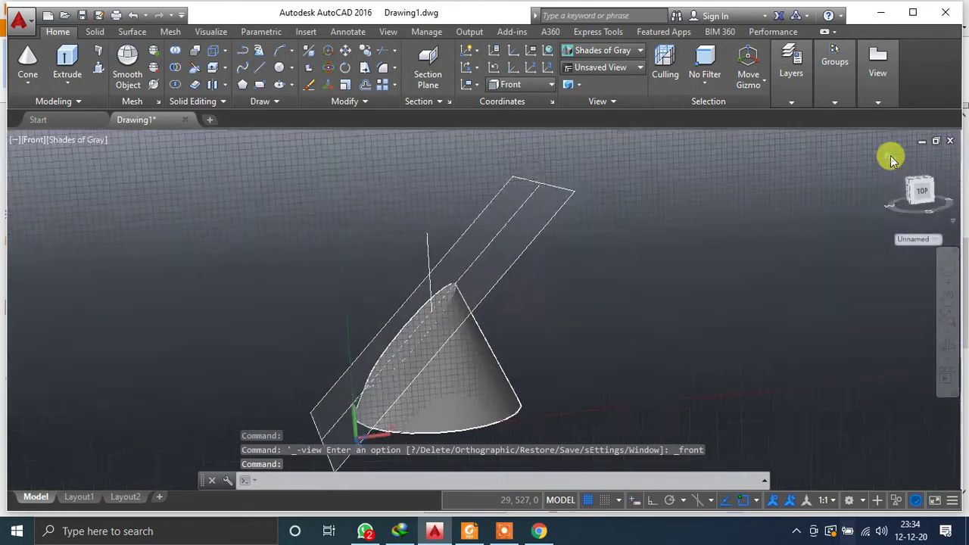
scroll(826, 198, "down", 2)
middle_click_drag(772, 217, 609, 259)
middle_click_drag(639, 221, 624, 174)
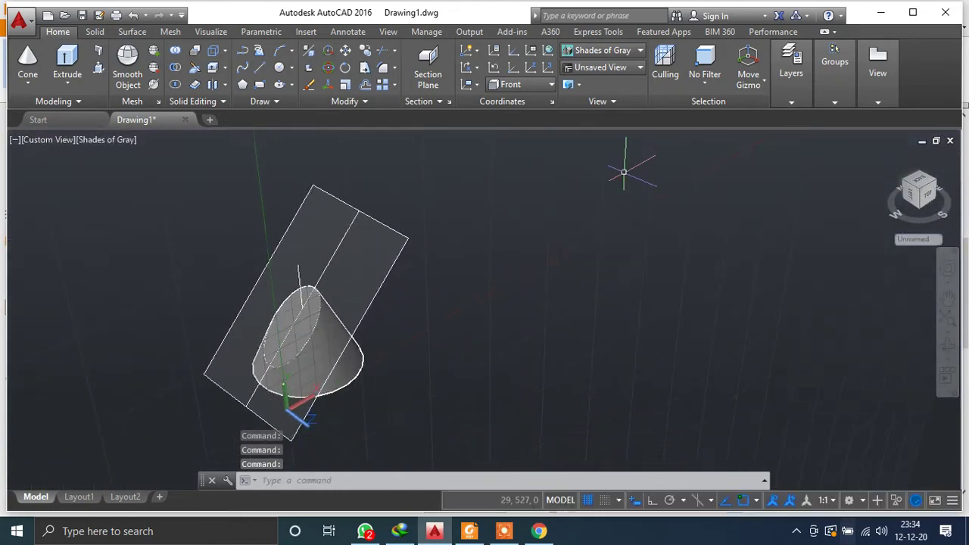
middle_click_drag(560, 234, 584, 194)
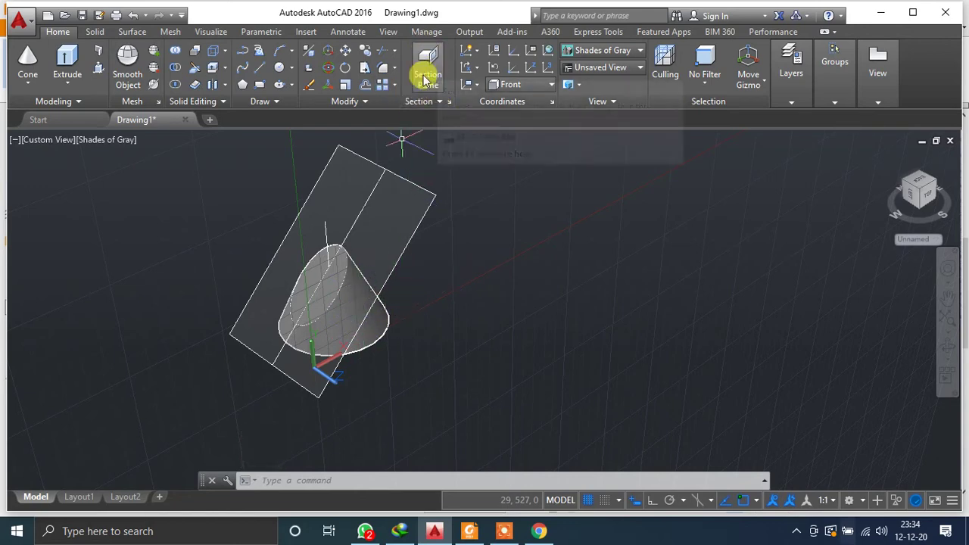
Generate a 3D section from the inclined section plane through the cone.
left_click(434, 103)
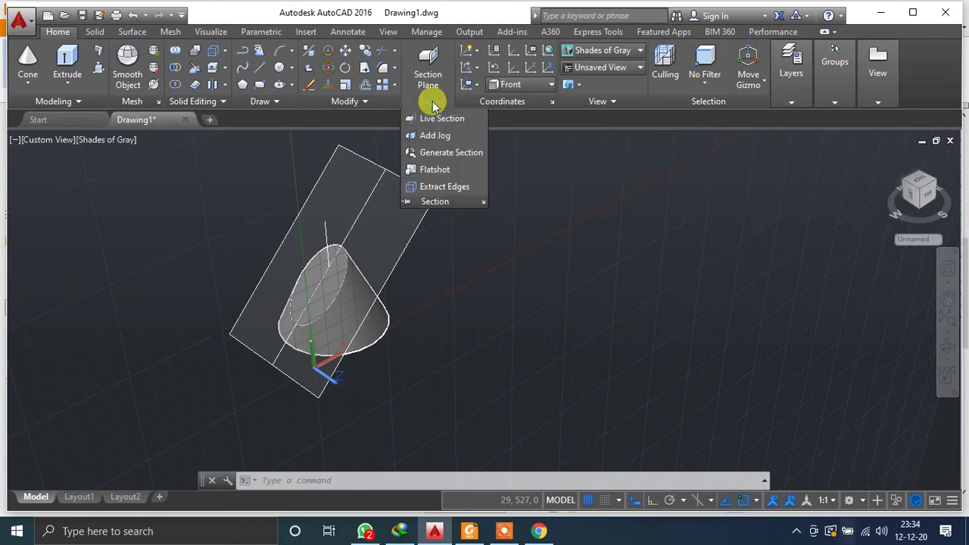
left_click(441, 152)
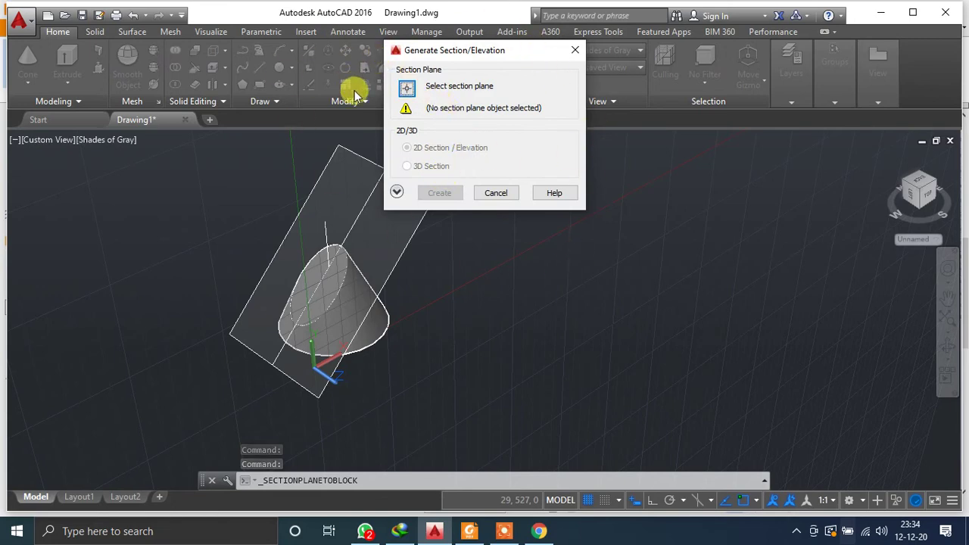
left_click(408, 89)
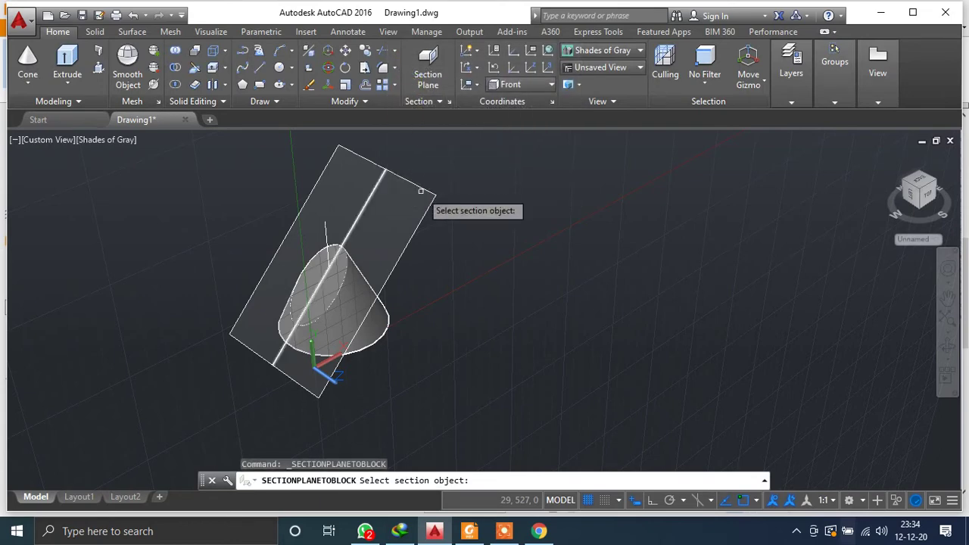
left_click(383, 171)
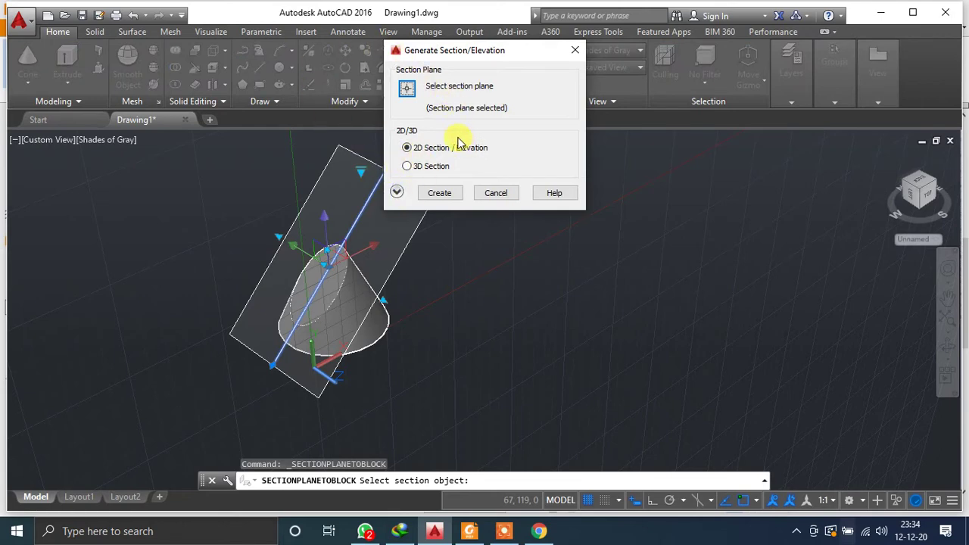
left_click(428, 166)
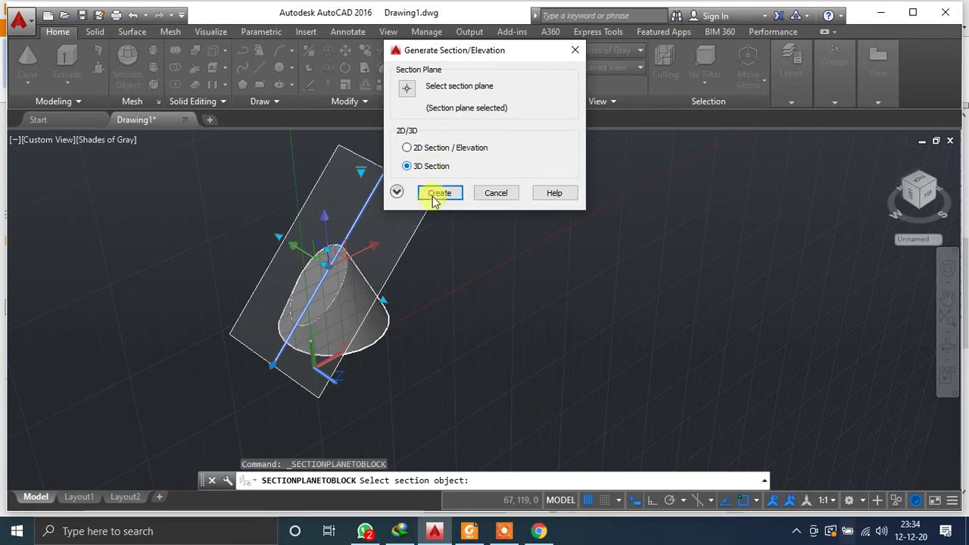
left_click(438, 194)
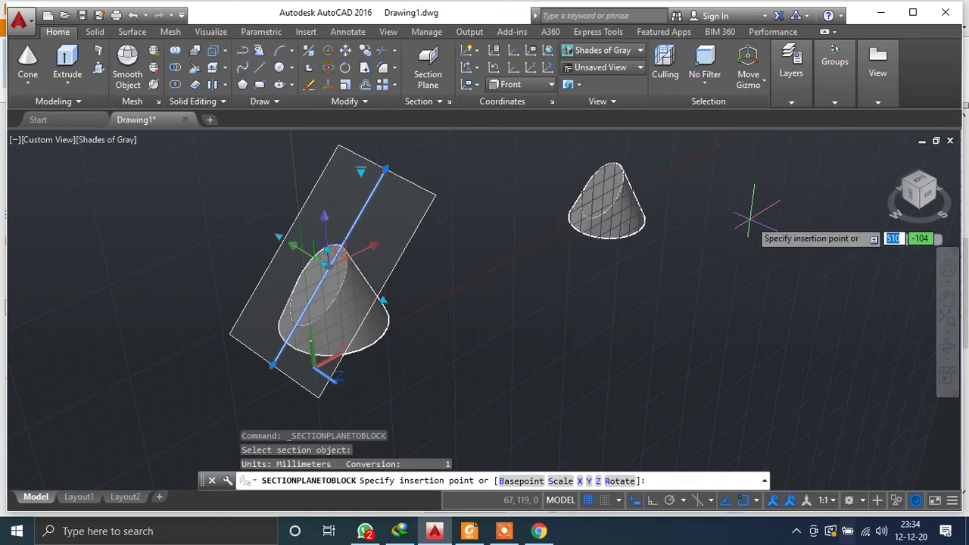
Insert the generated 3D section in empty space beside the original cone, at scale factor 1 and rotation 0.
left_click(748, 218)
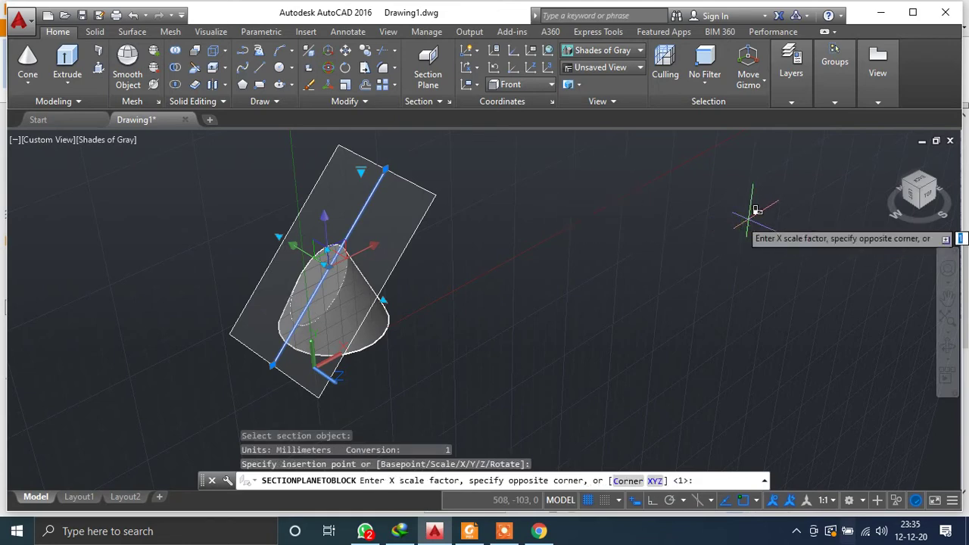
key("Return")
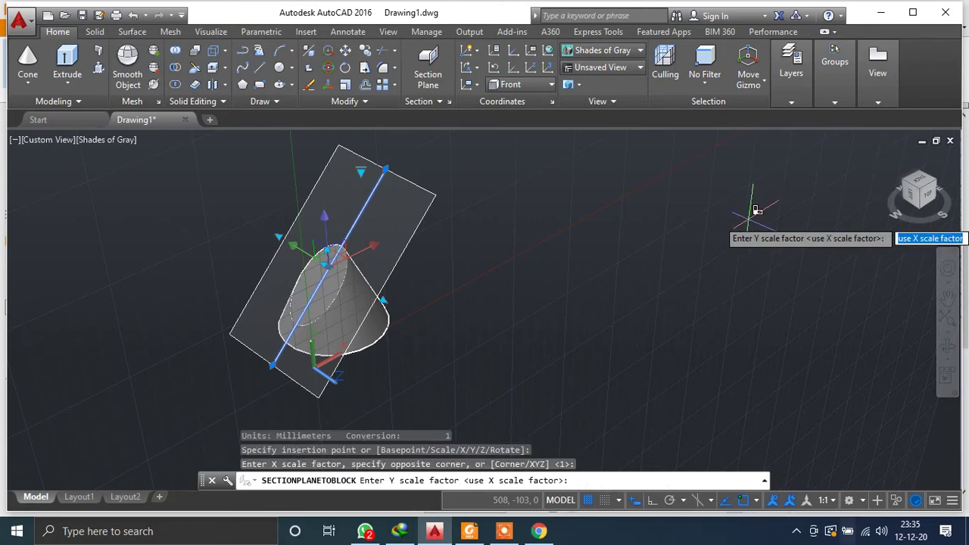
key("Return")
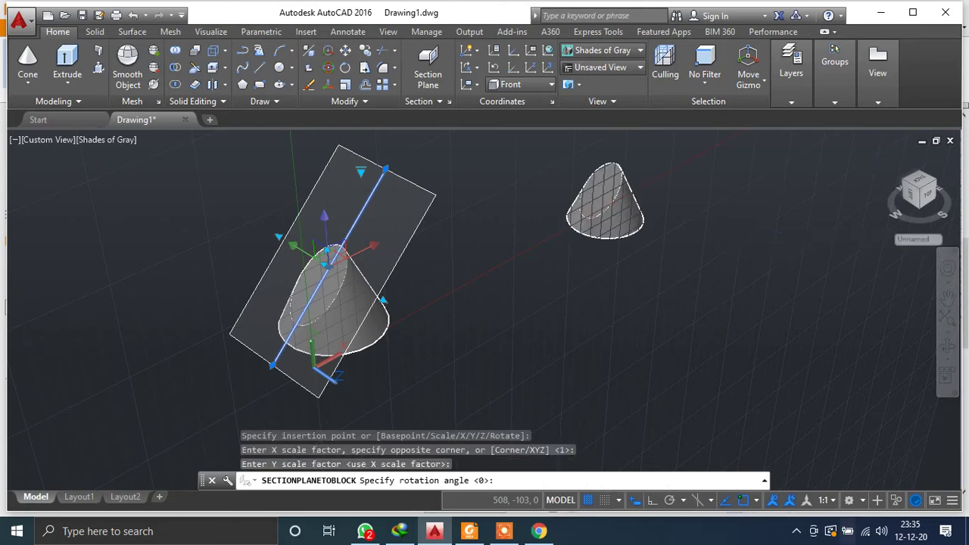
key("Escape")
key("Escape")
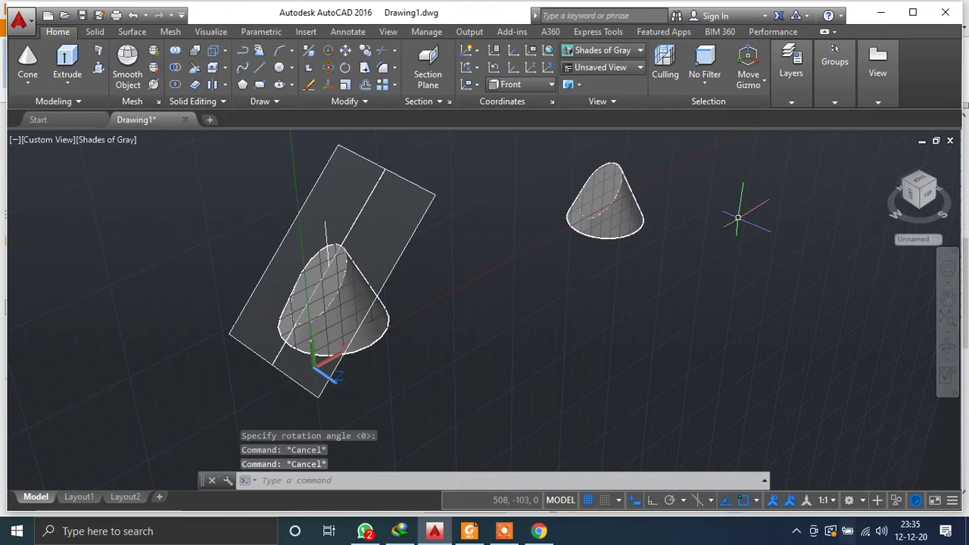
Start a base view from model space using only the generated cone section, on the layout q1.
scroll(644, 169, "up", 3)
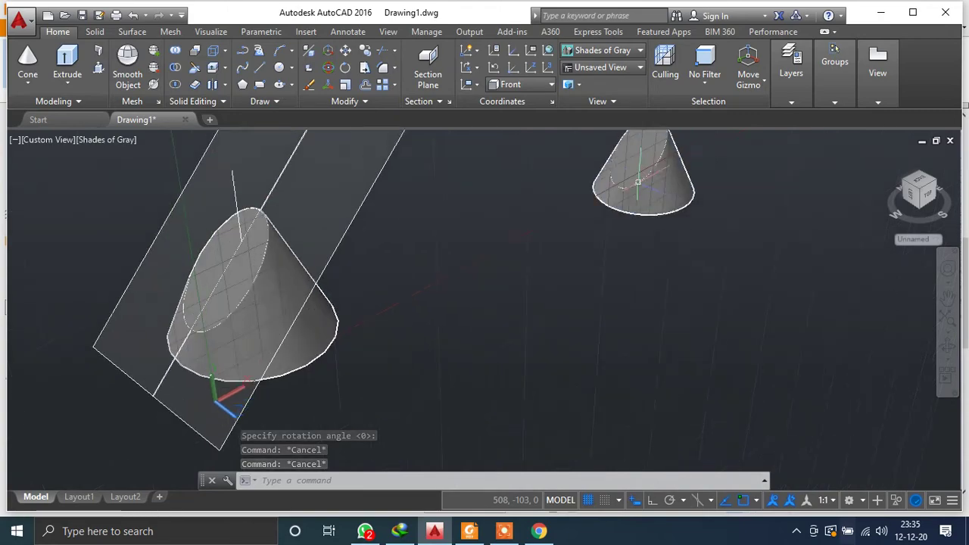
middle_click_drag(645, 209, 489, 357)
middle_click_drag(772, 222, 873, 150)
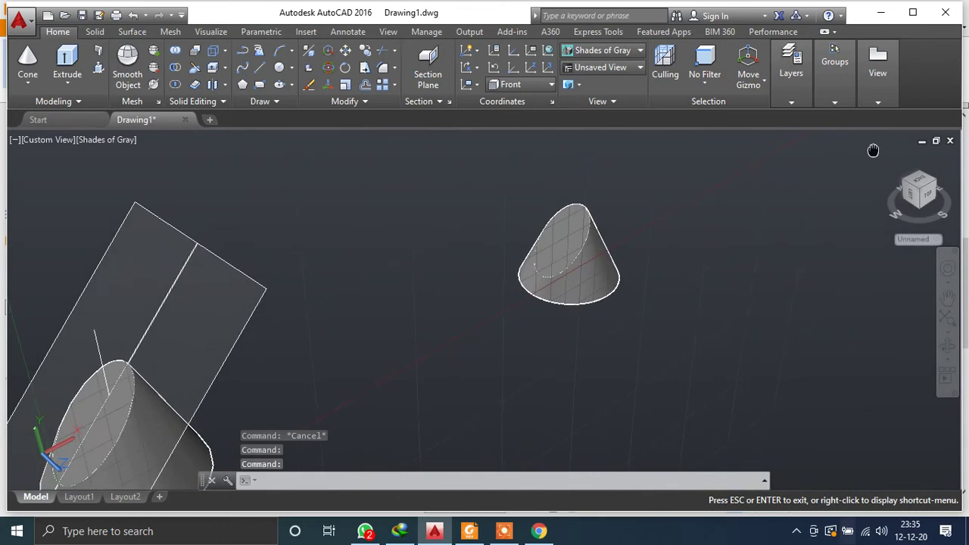
left_click(879, 102)
left_click(866, 155)
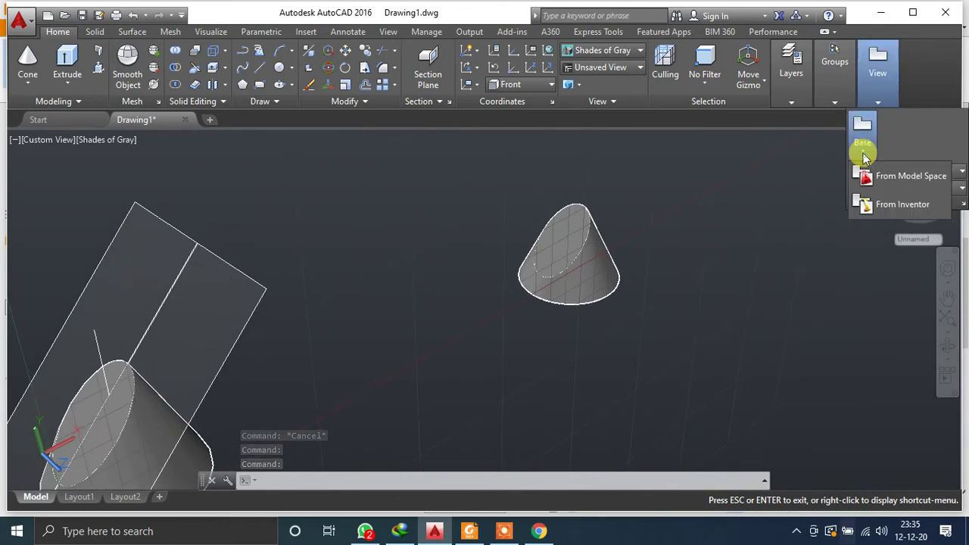
left_click(863, 180)
left_click(603, 256)
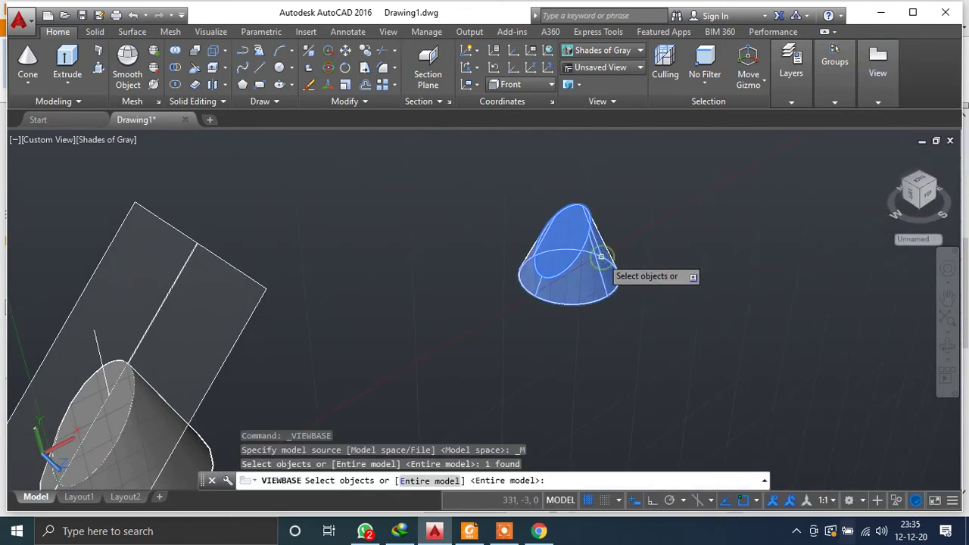
key("Return")
type("q")
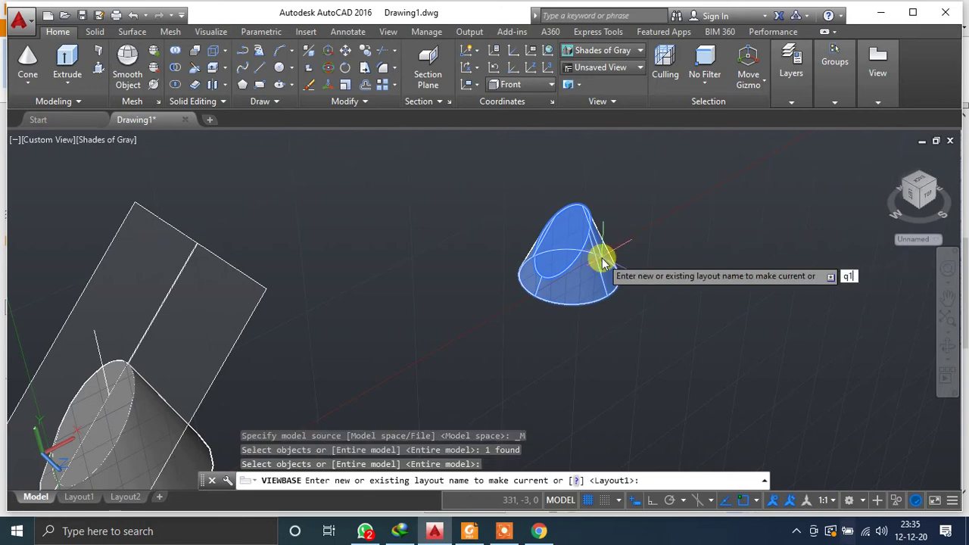
type("1")
key("Return")
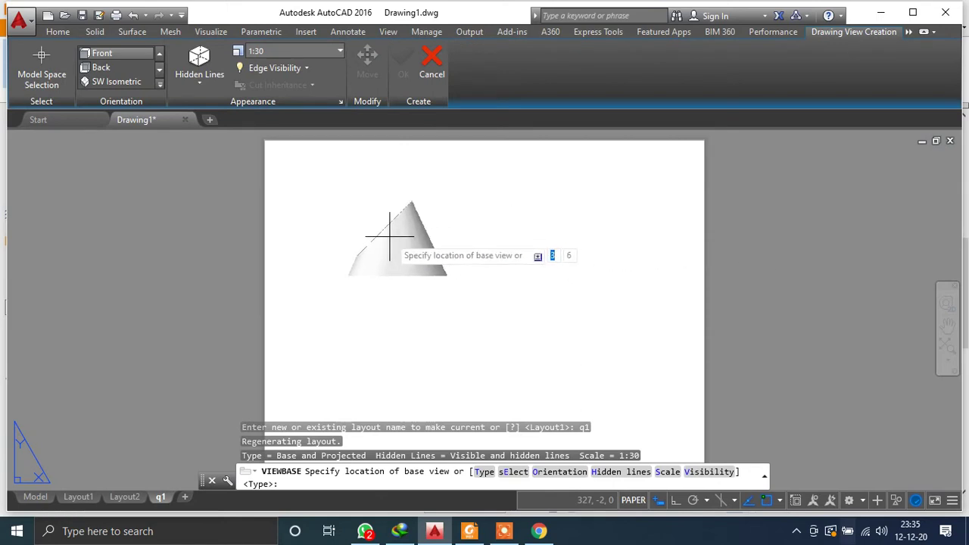
Place the front base view in the sheet's upper left, with projected views beside it, below it and an isometric view diagonally from it.
left_click(364, 223)
key("Return")
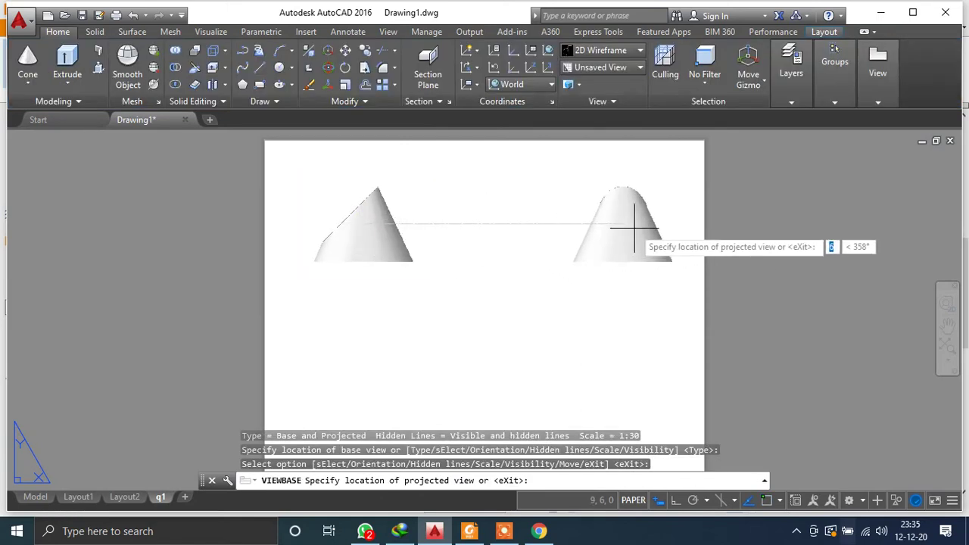
left_click(648, 221)
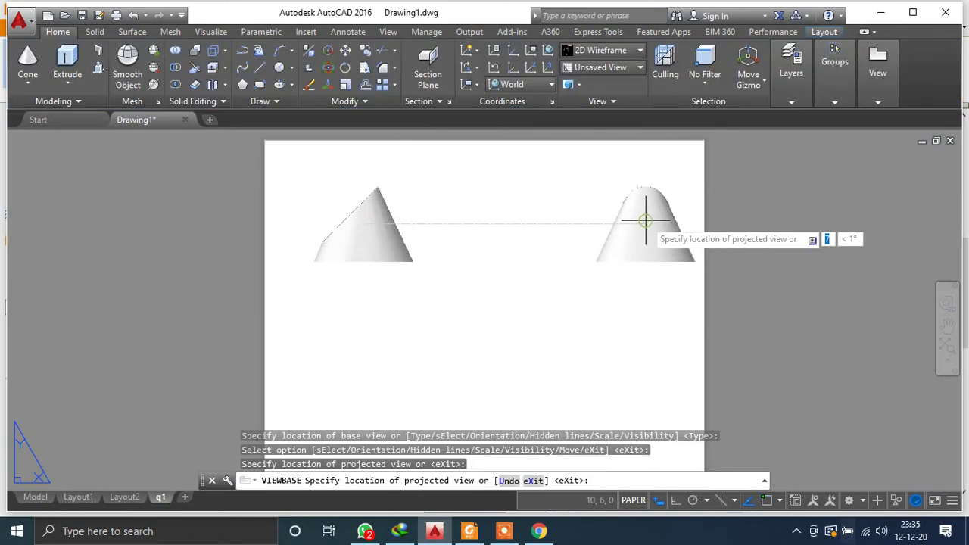
left_click(361, 373)
left_click(649, 346)
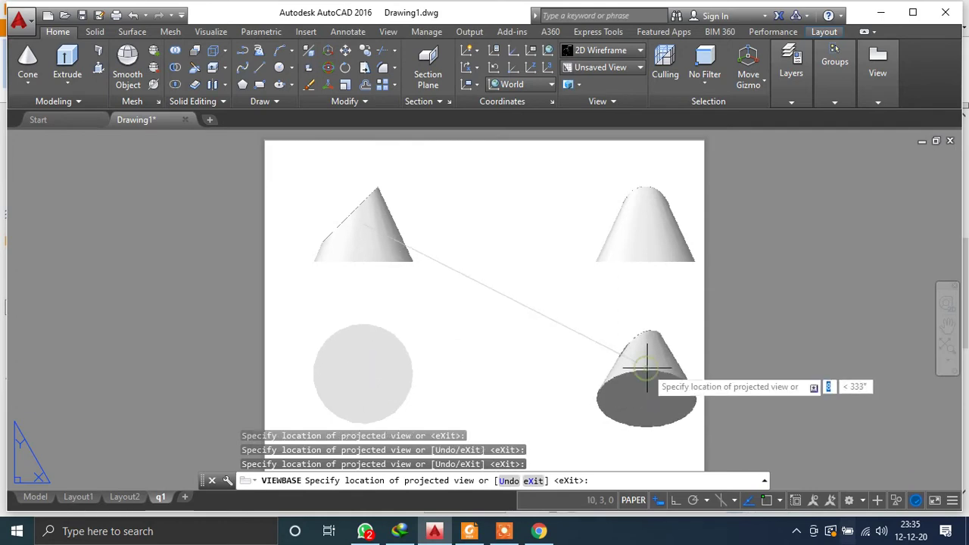
key("Return")
Compare the drawing views on layout q1 with the generated cone section in model space.
scroll(528, 328, "up", 4)
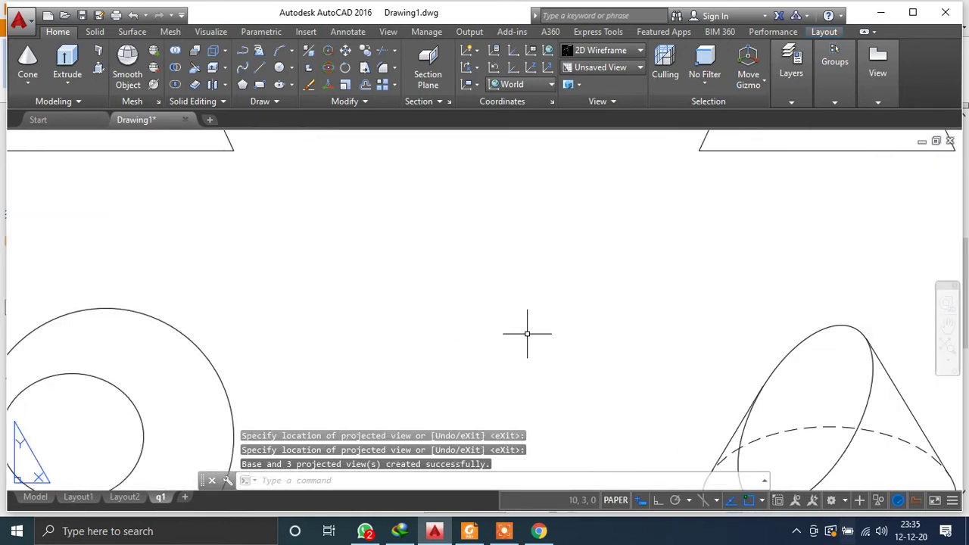
scroll(528, 329, "down", 4)
middle_click_drag(528, 329, 528, 277)
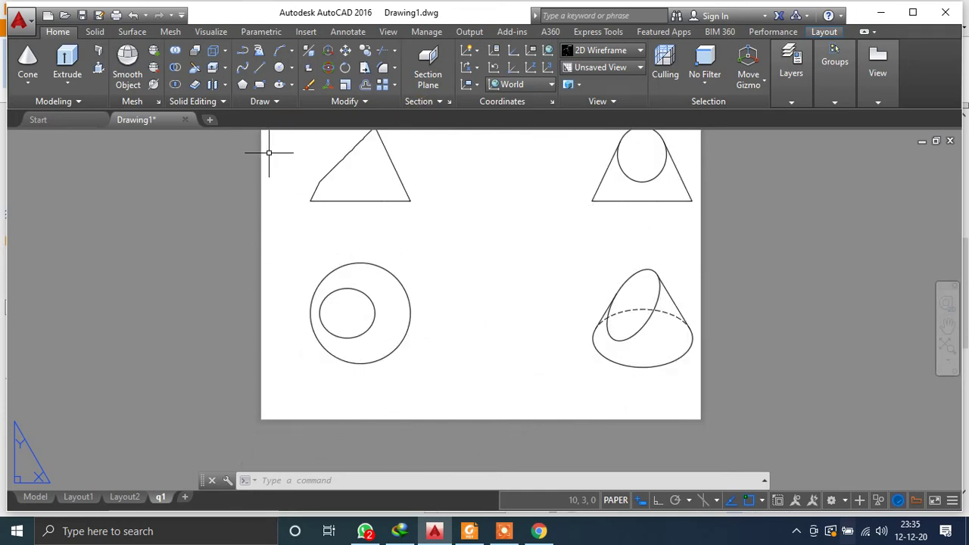
left_click(36, 497)
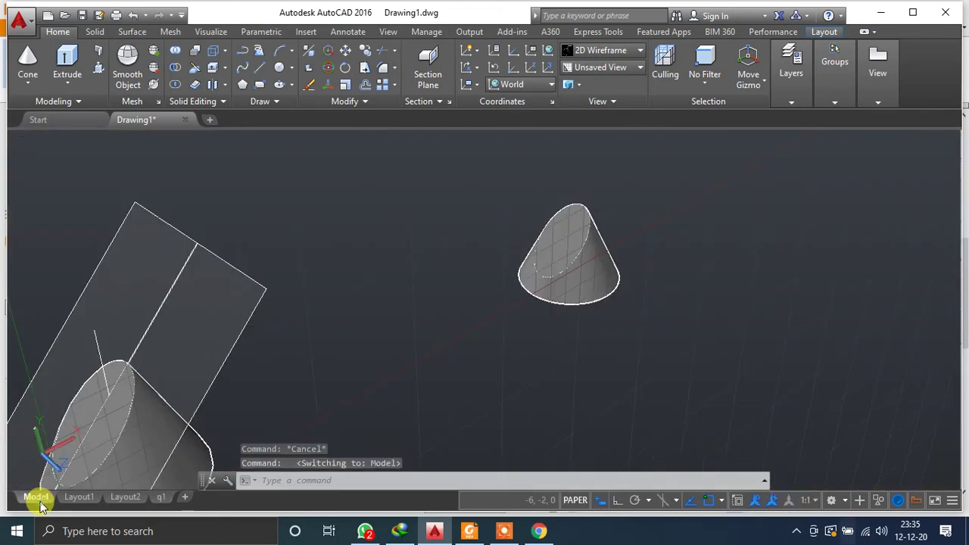
left_click(577, 249)
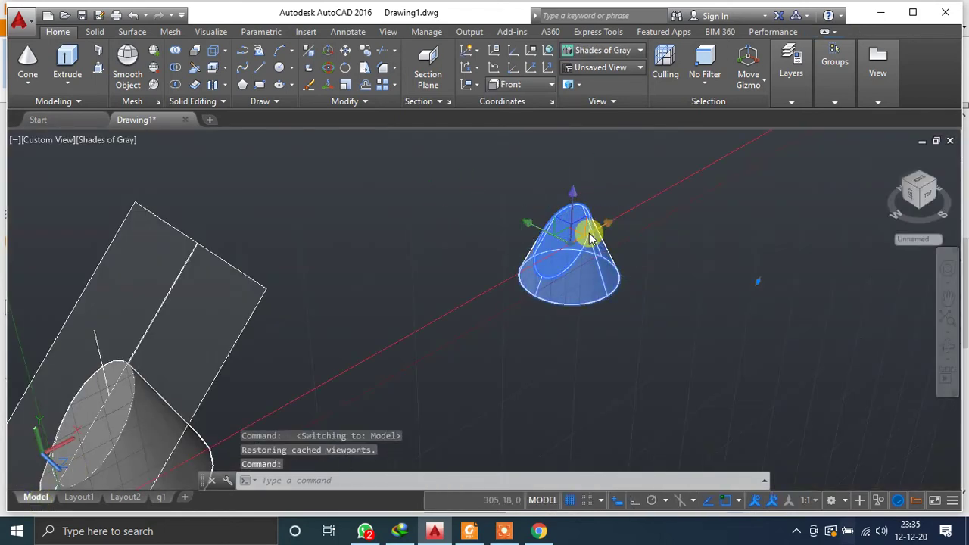
key("Escape")
left_click(161, 497)
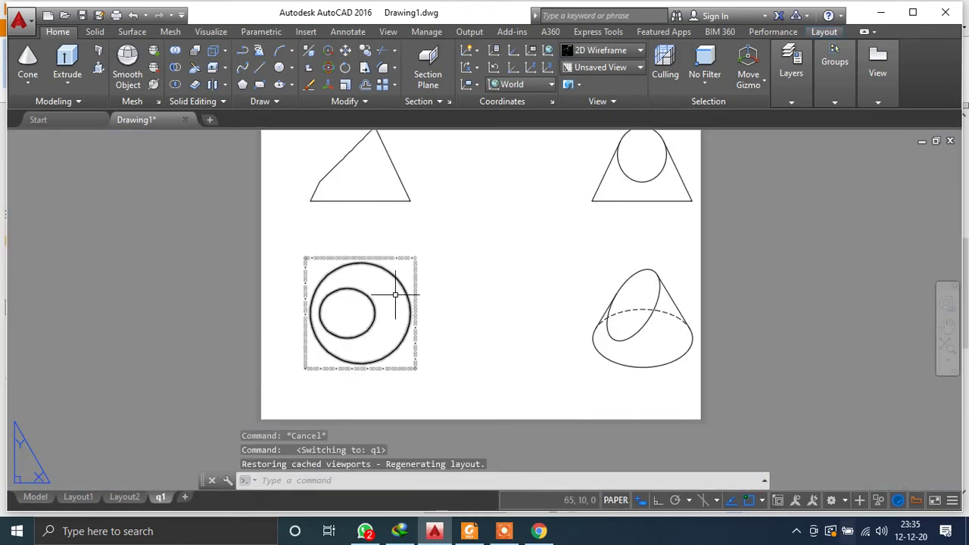
key("Escape")
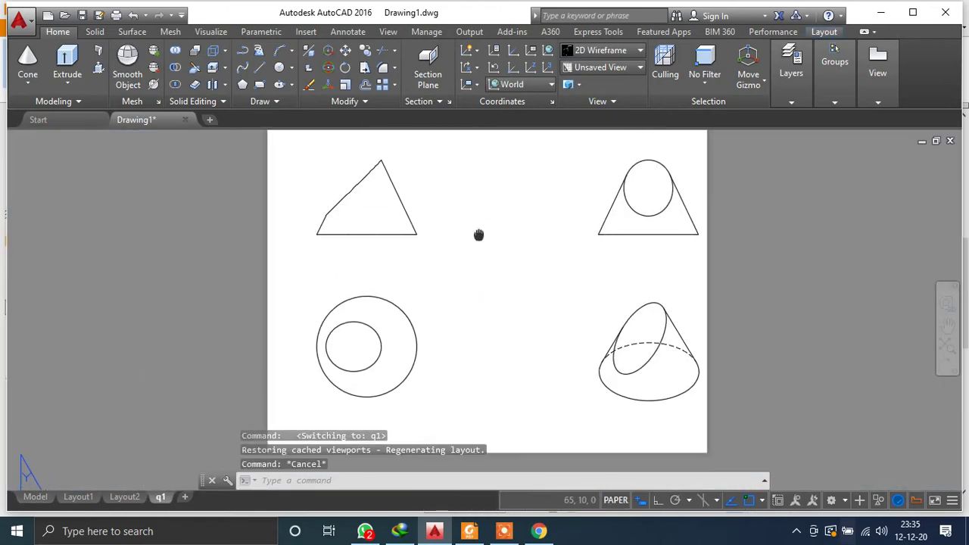
Trace the cut outline in the plan view with an axis-end ellipse through its upper, lower and side extremes.
left_click(294, 85)
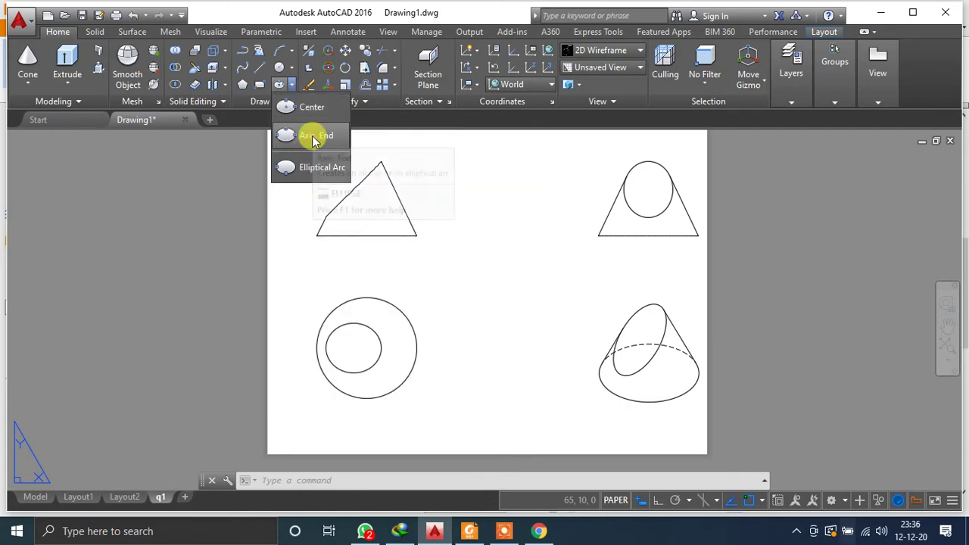
left_click(315, 141)
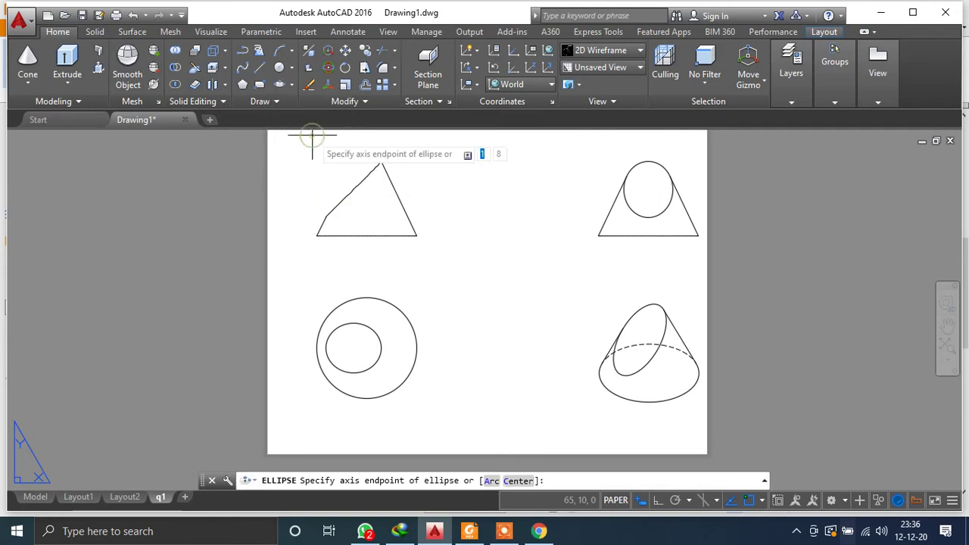
left_click(353, 324)
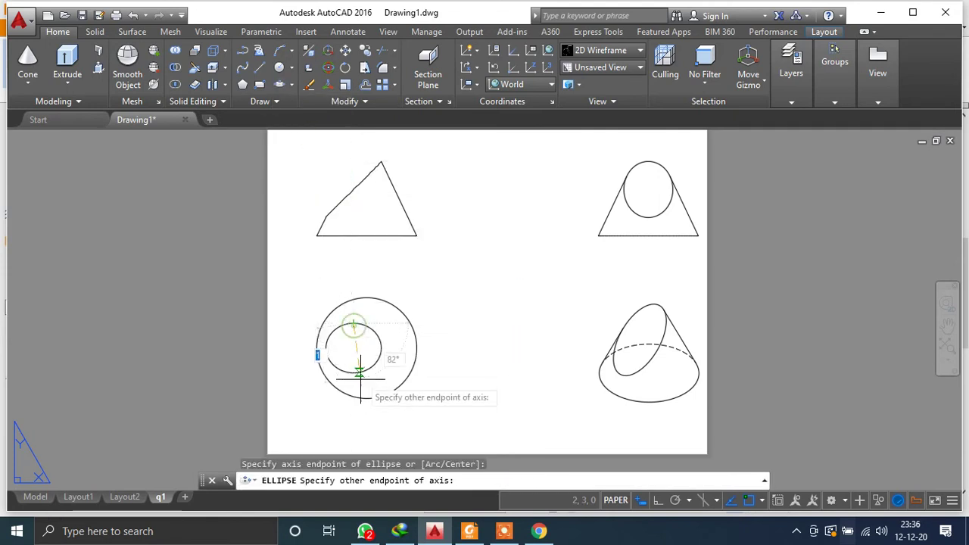
left_click(353, 373)
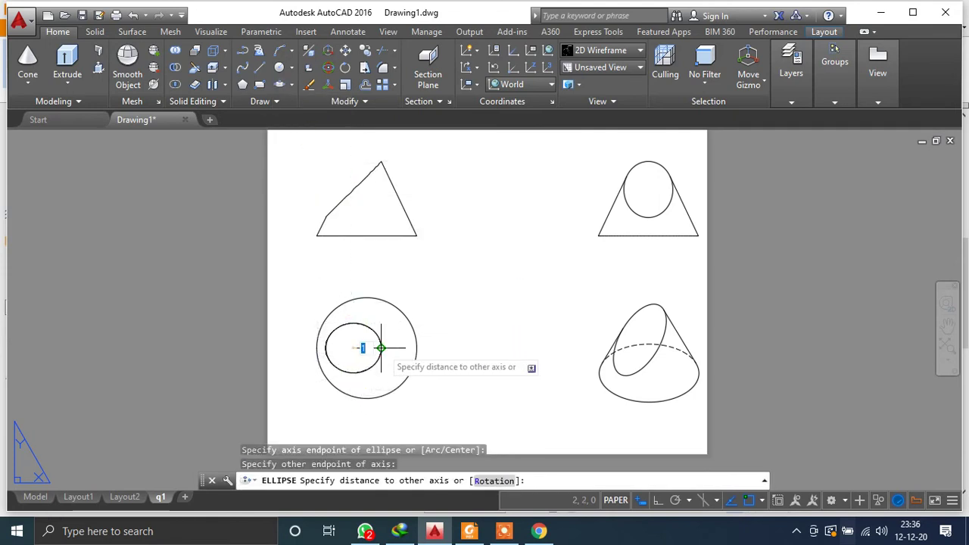
left_click(381, 348)
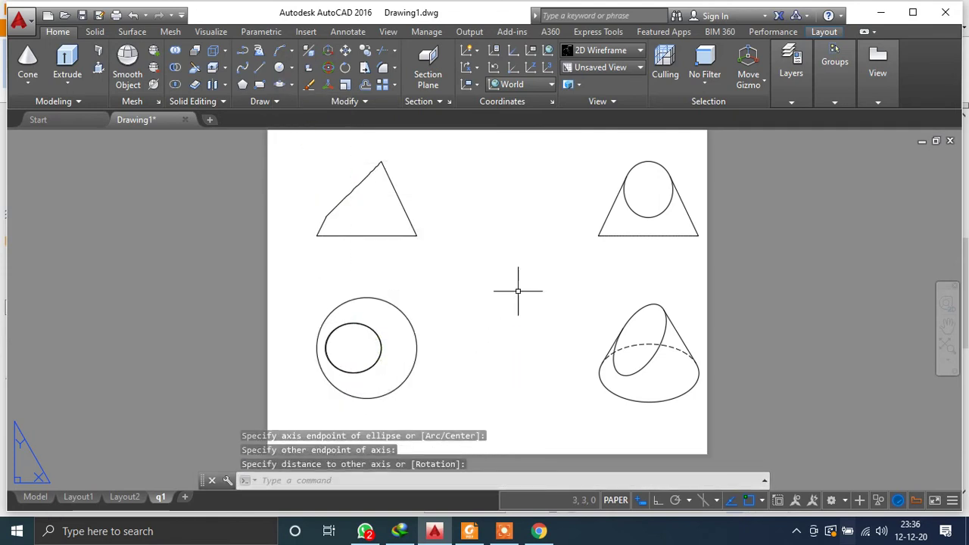
Trace the cut outline in the side view with an axis-end ellipse through its upper, lower and side extremes.
left_click(284, 84)
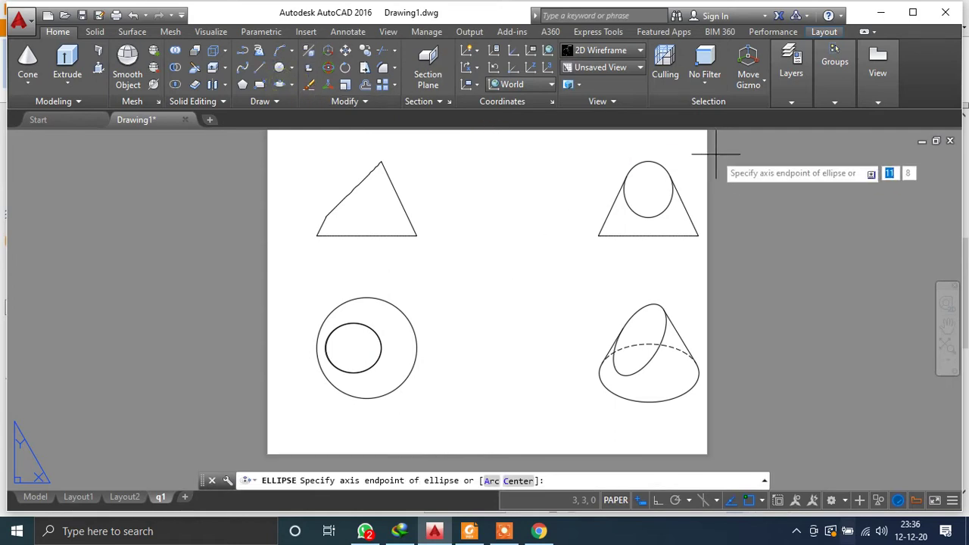
left_click(648, 160)
left_click(649, 218)
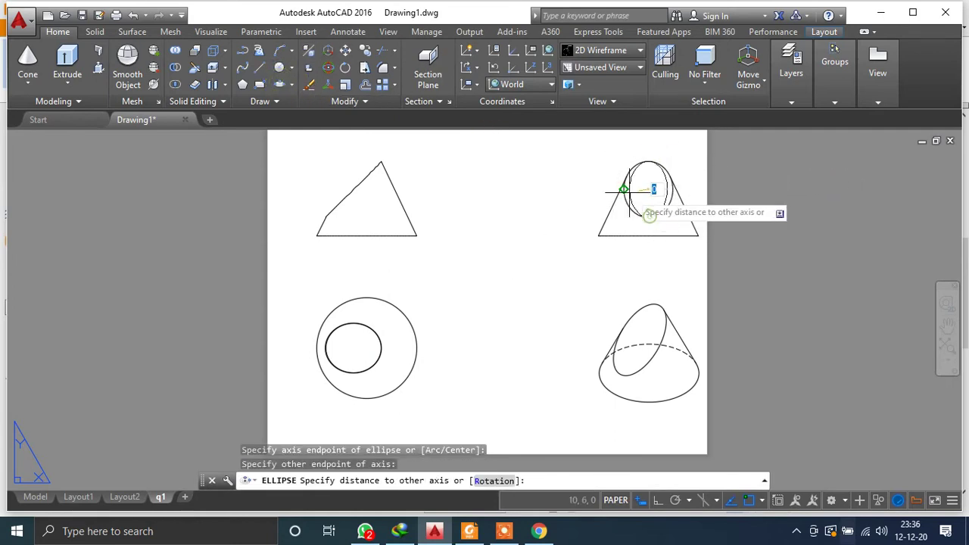
left_click(621, 188)
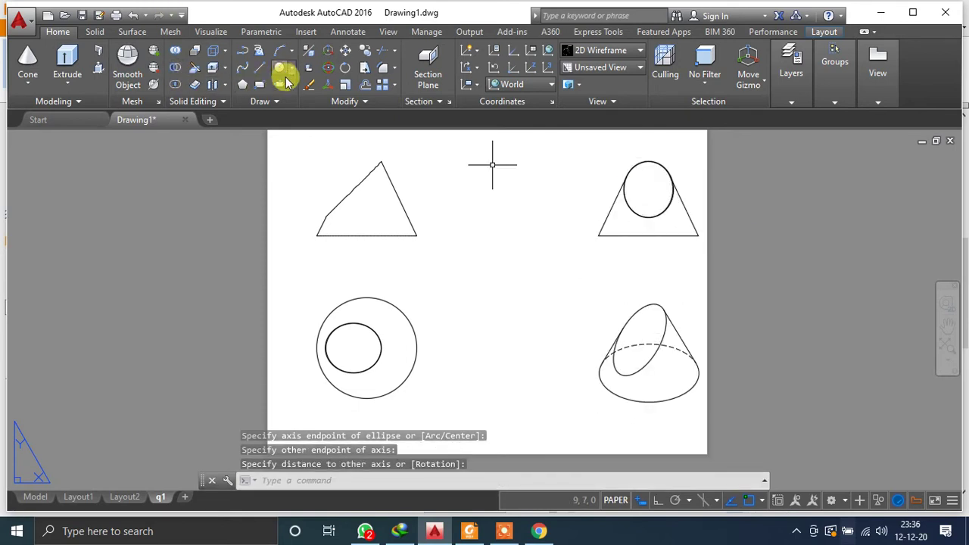
Trace the cut outline in the isometric view with an axis-end ellipse through its upper, lower and side extremes.
key("Return")
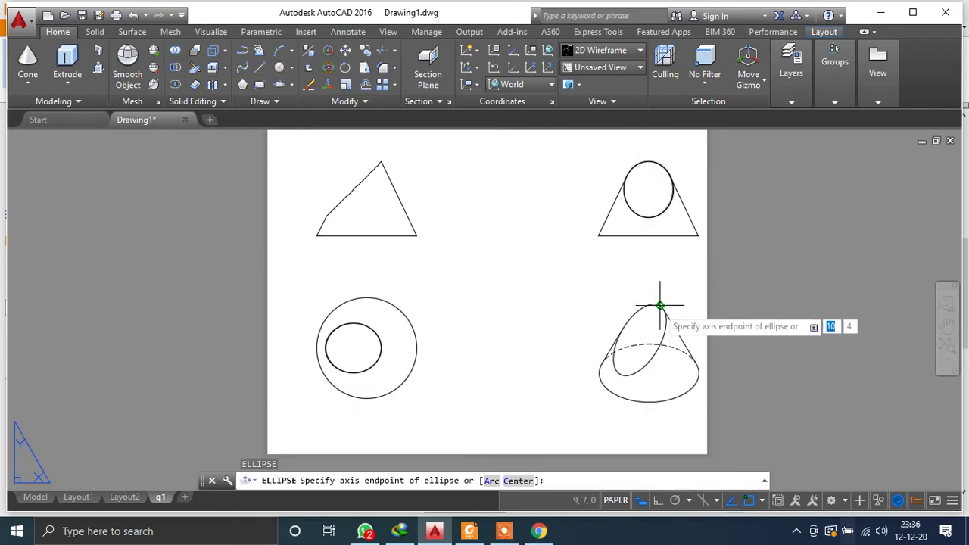
left_click(657, 307)
left_click(619, 373)
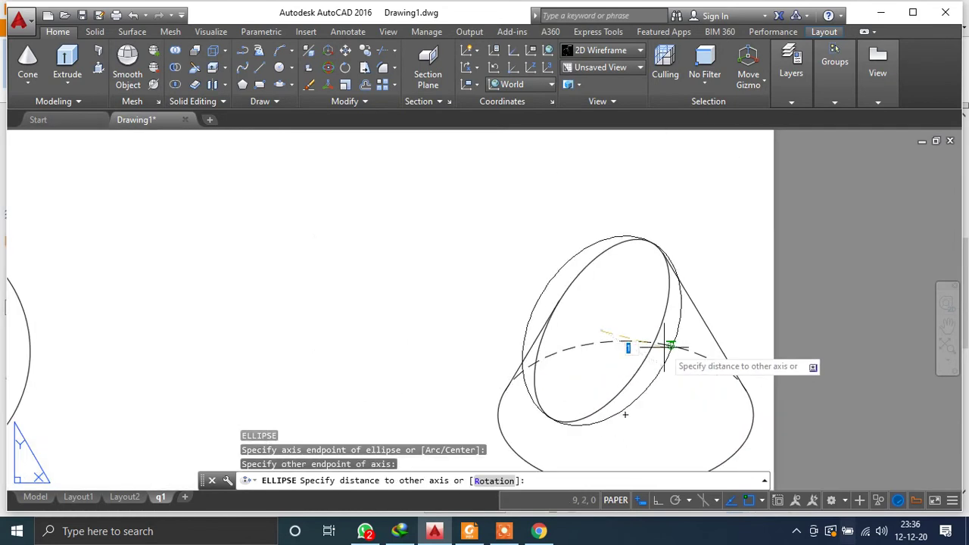
scroll(662, 350, "up", 4)
left_click(645, 349)
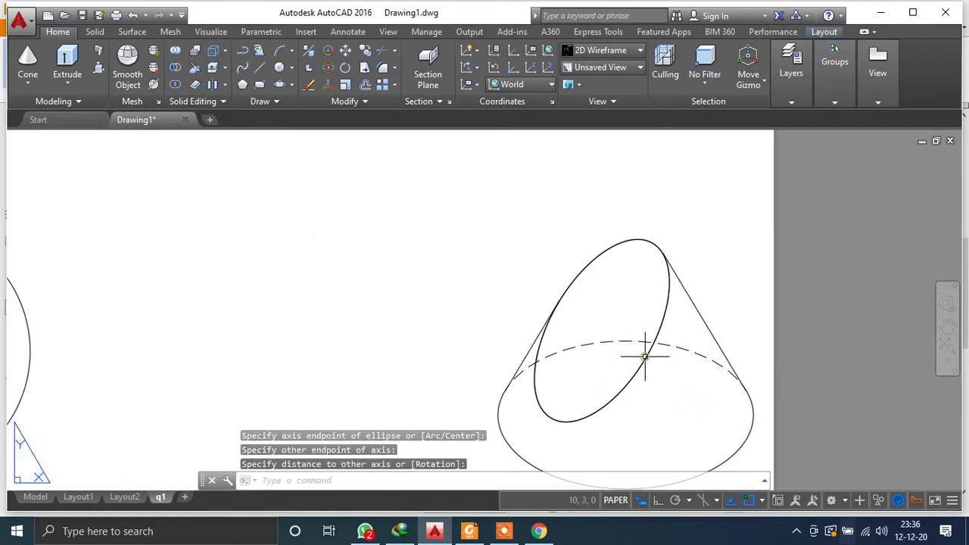
scroll(661, 337, "down", 4)
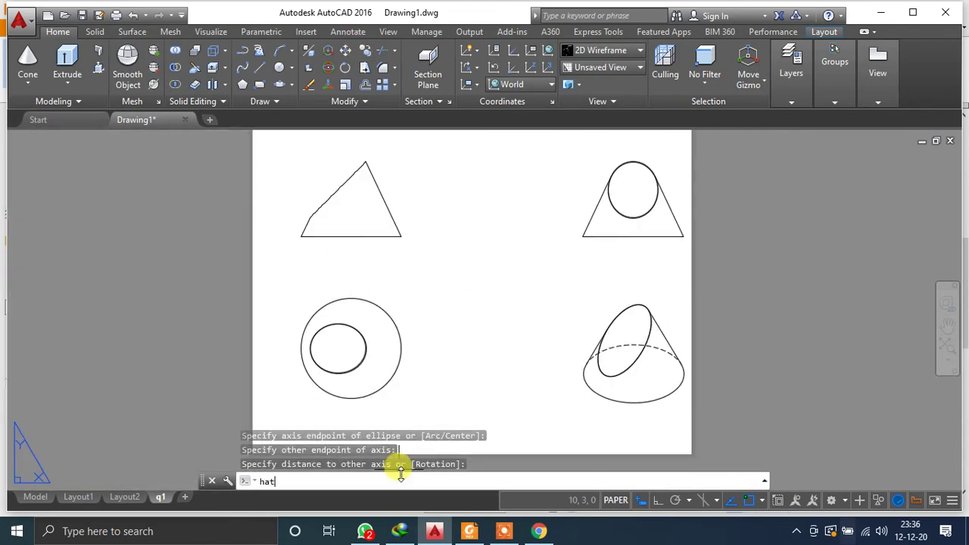
Hatch the cut ellipses in the plan, side and isometric views with ANSI31 at a 45° angle.
key("Return")
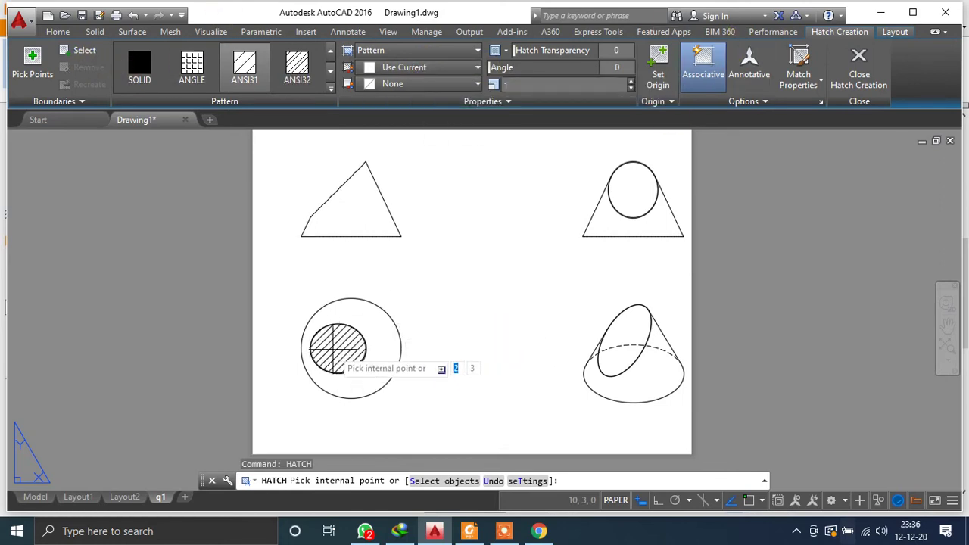
left_click(339, 346)
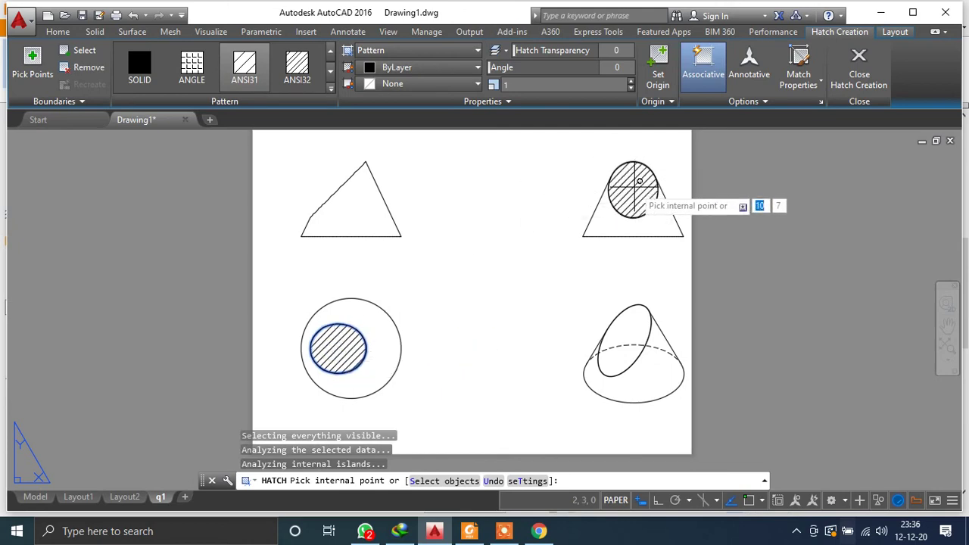
left_click(640, 182)
left_click(648, 327)
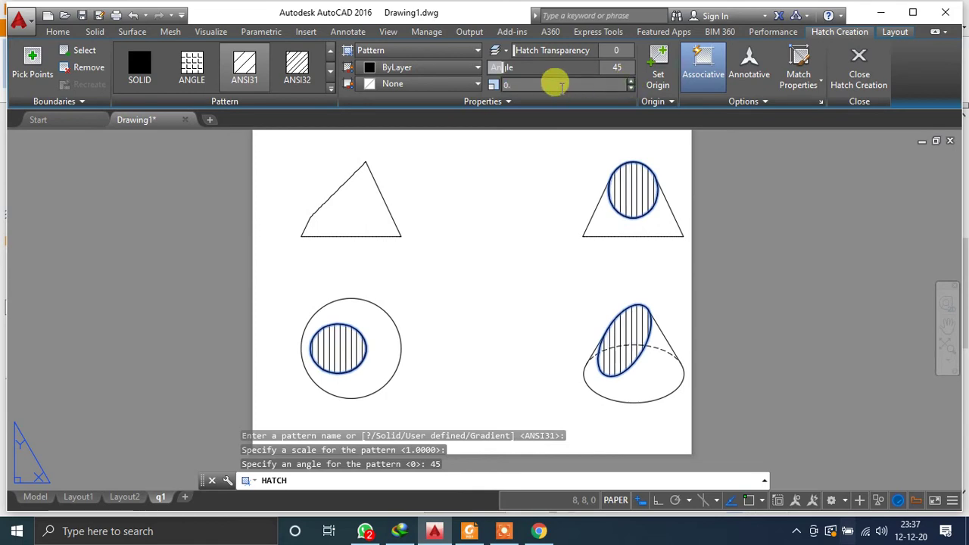
Try a smaller scale for the cut-face hatch and restore it to 1.
key("Return")
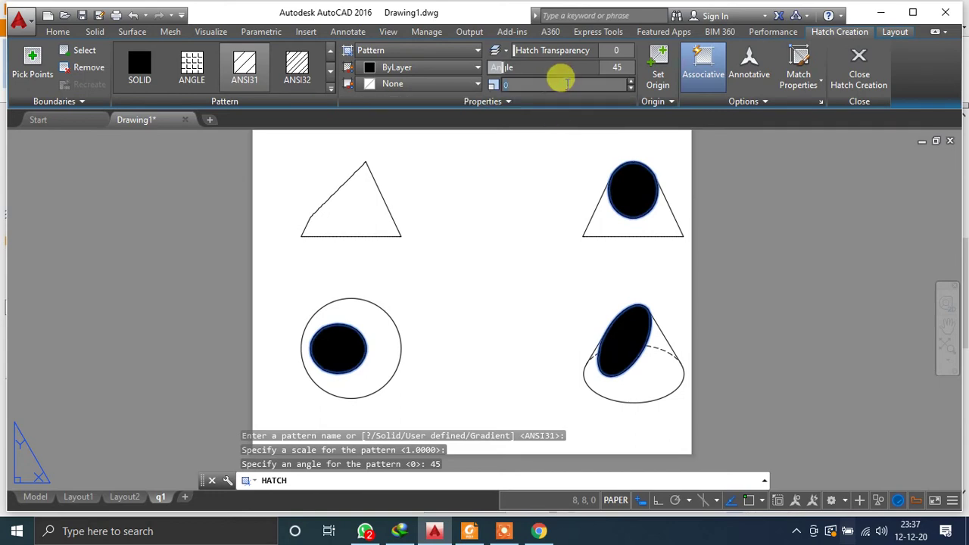
key("Return")
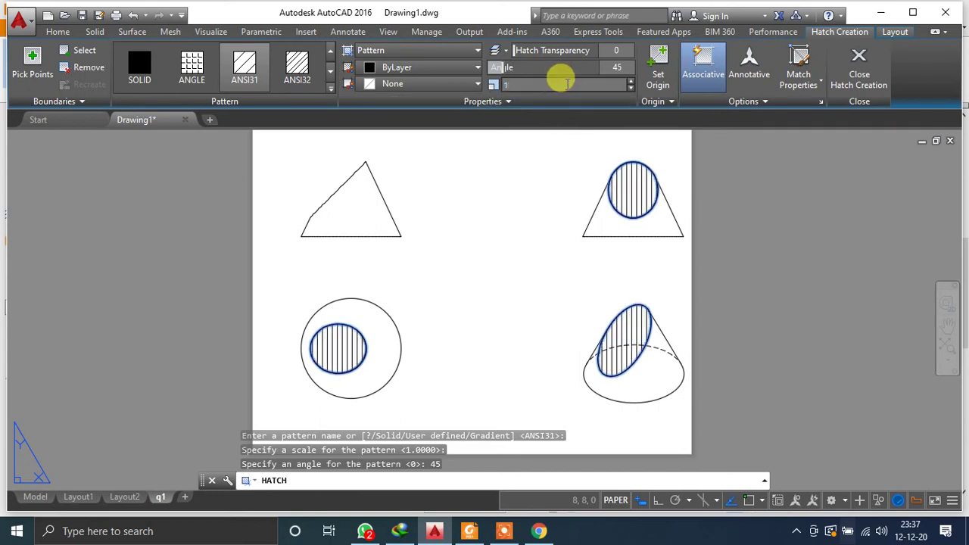
scroll(573, 238, "up", 2)
scroll(577, 239, "down", 2)
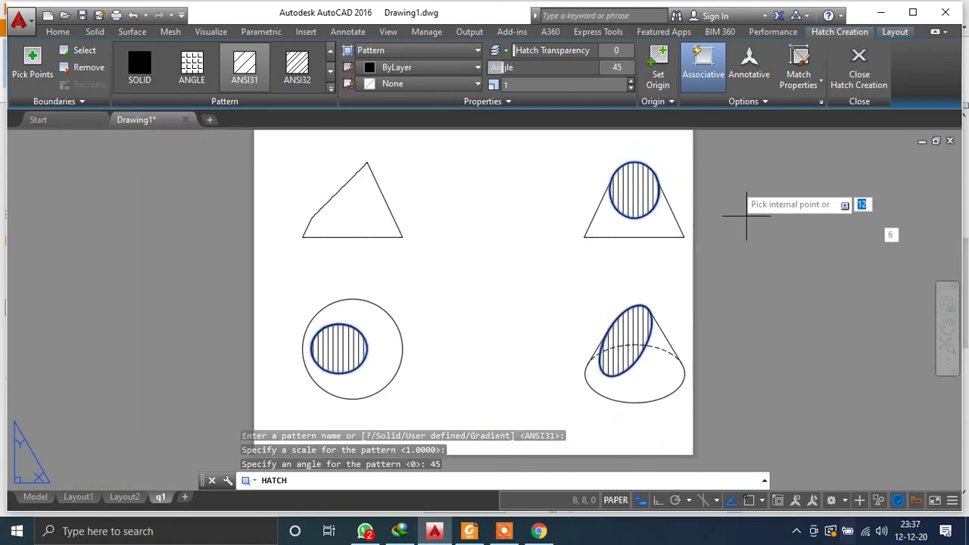
Try the ANSI32 and ANGLE patterns on the three cut faces and return to ANSI31.
left_click(297, 73)
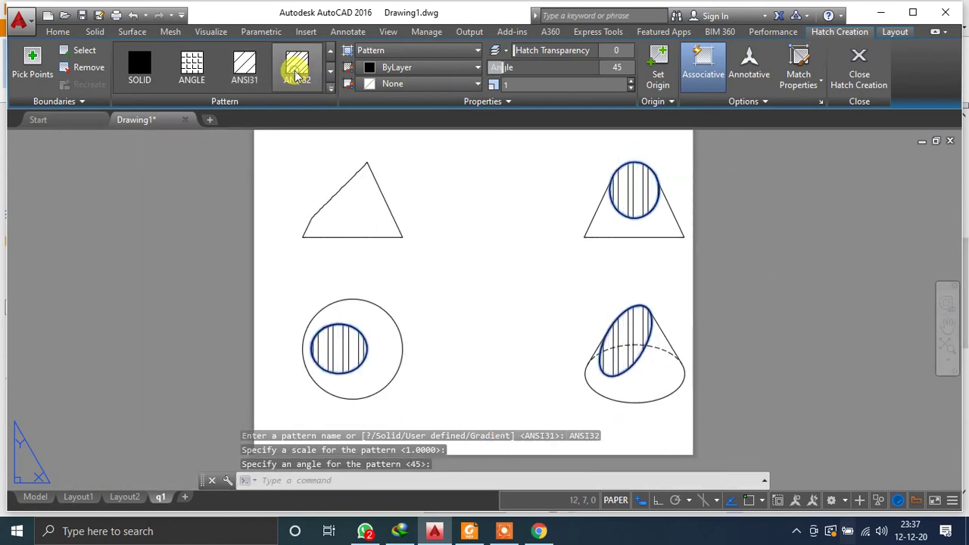
left_click(191, 67)
left_click(243, 74)
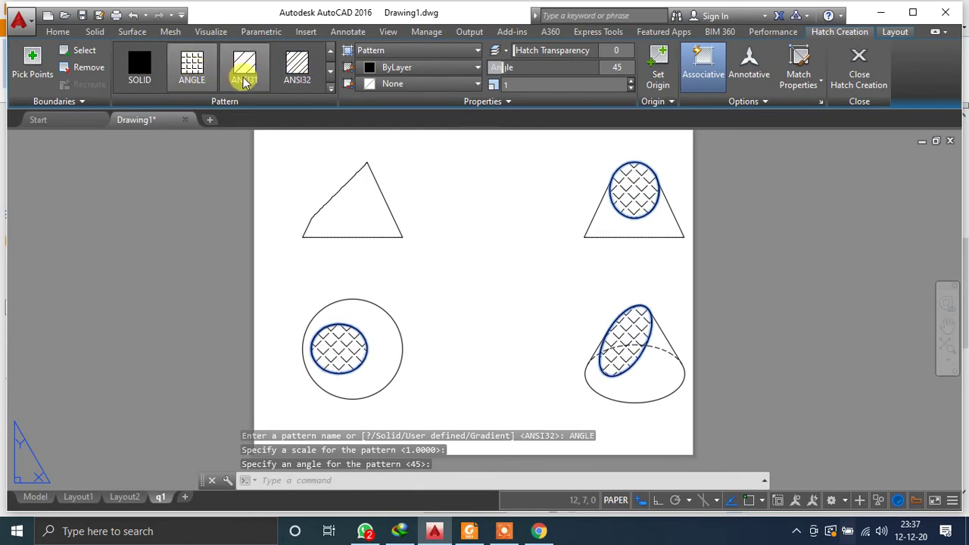
left_click(253, 79)
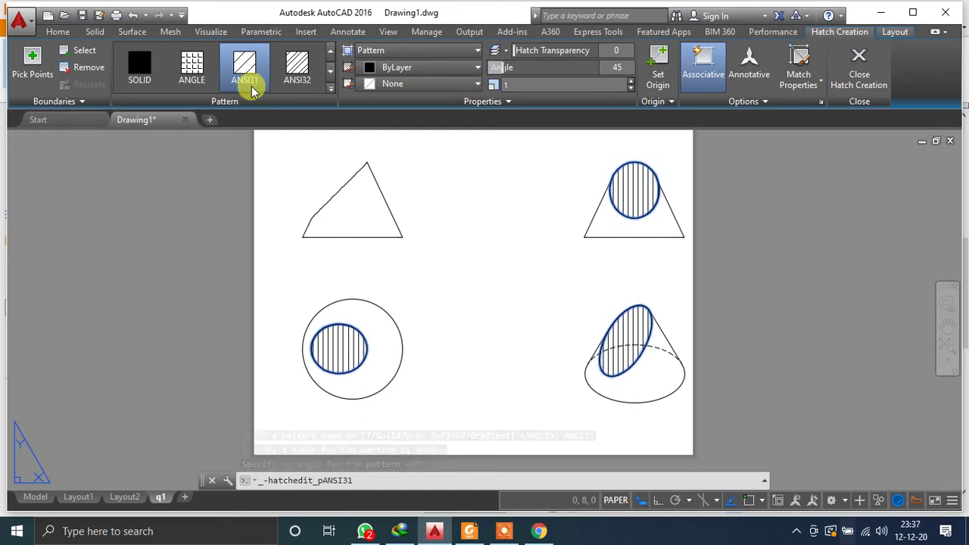
Check the views required by question 1 in the exercise PDF in Foxit Reader and finish the hatch in AutoCAD.
scroll(531, 310, "down", 2)
scroll(449, 290, "up", 4)
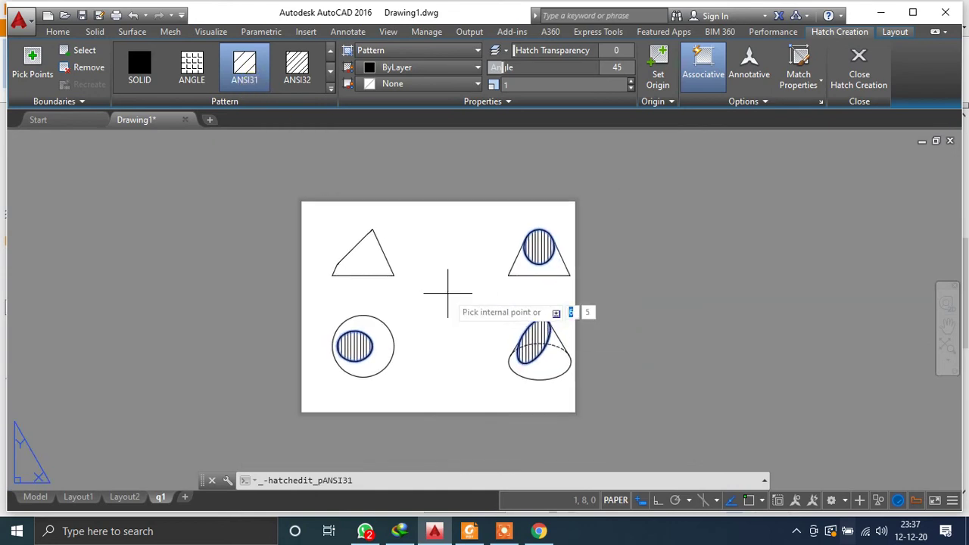
scroll(449, 290, "down", 2)
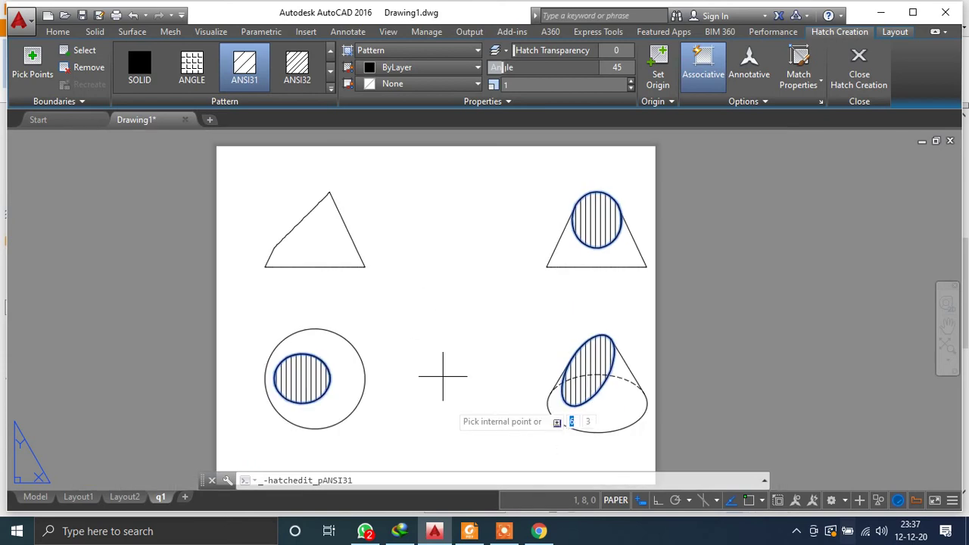
left_click(469, 531)
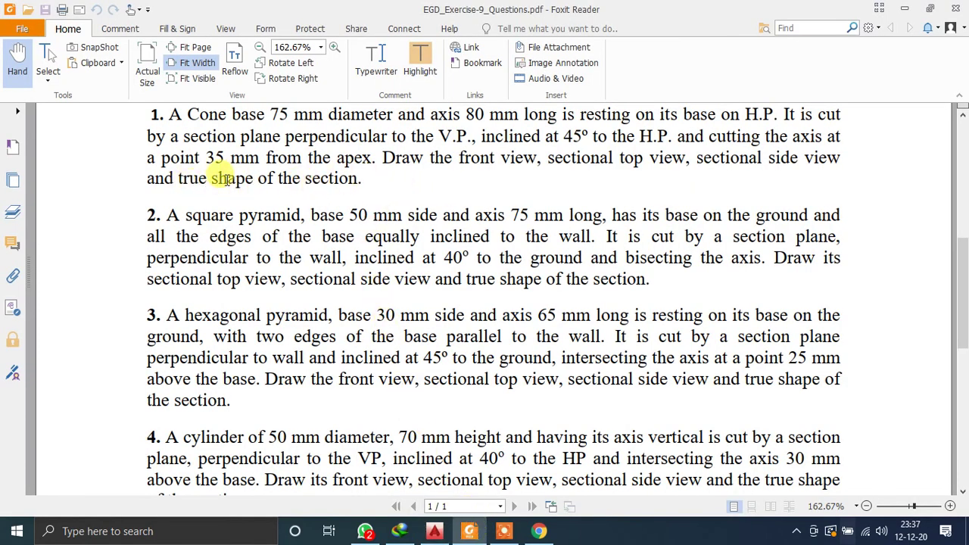
key("alt+Tab")
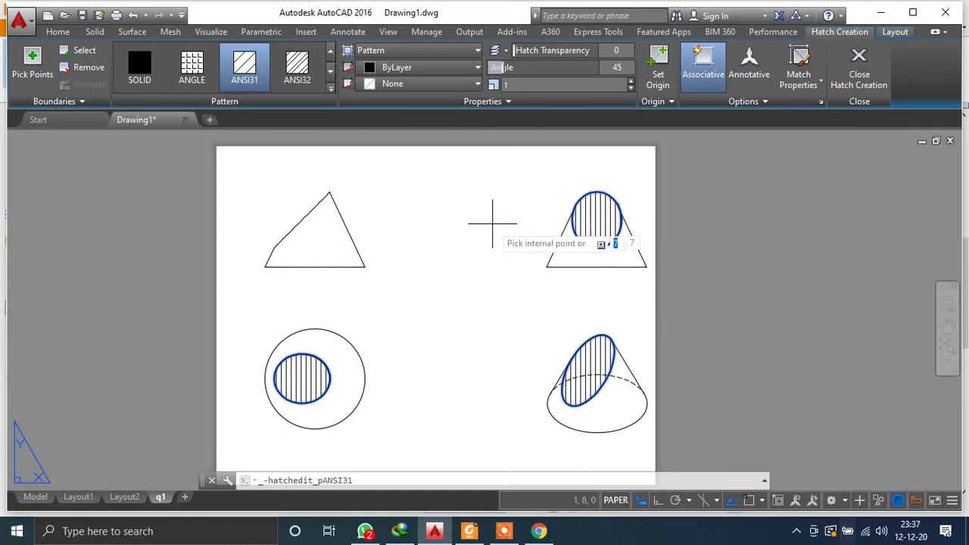
key("Return")
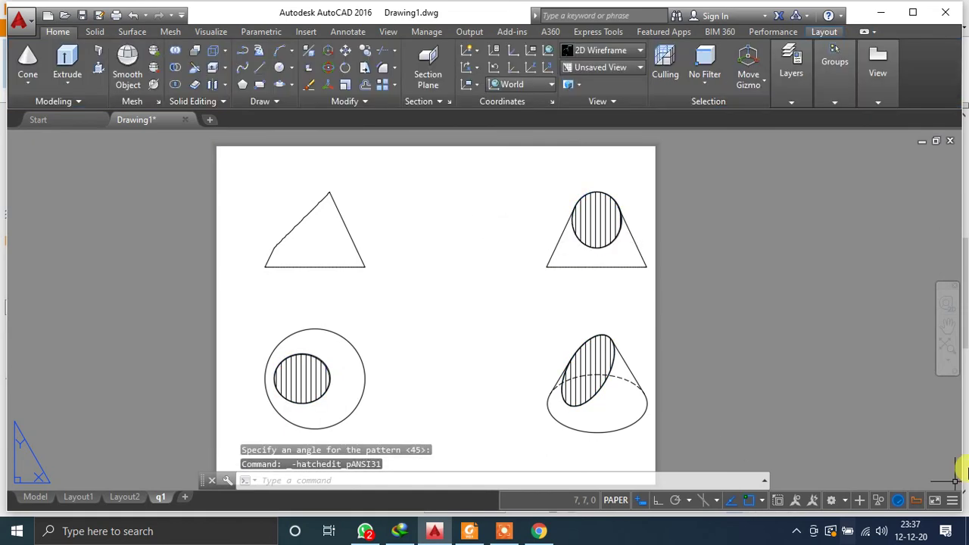
left_click(322, 243)
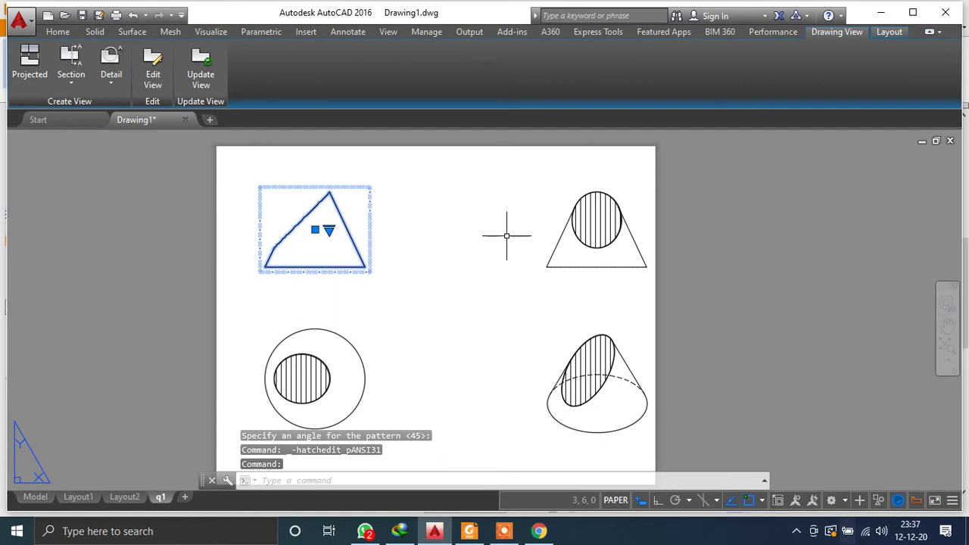
left_click(72, 88)
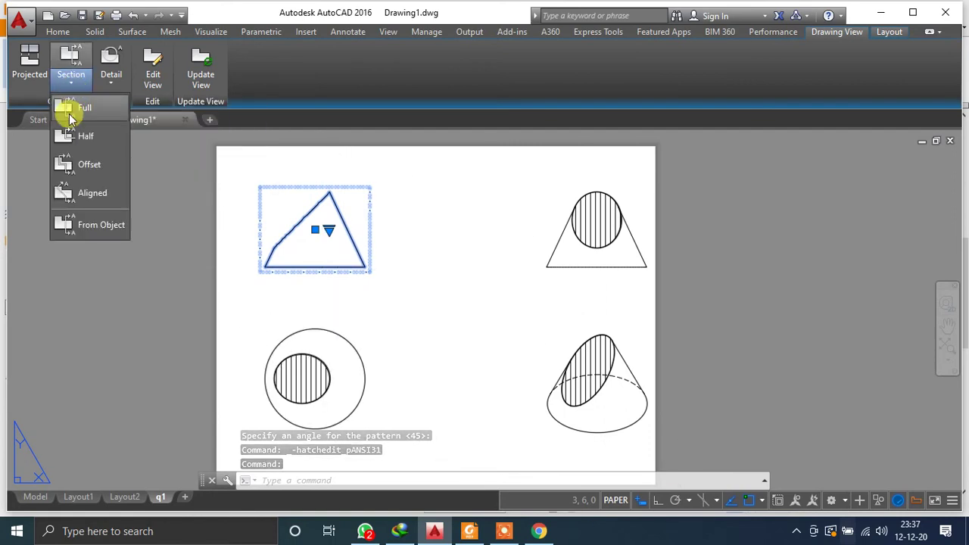
left_click(68, 107)
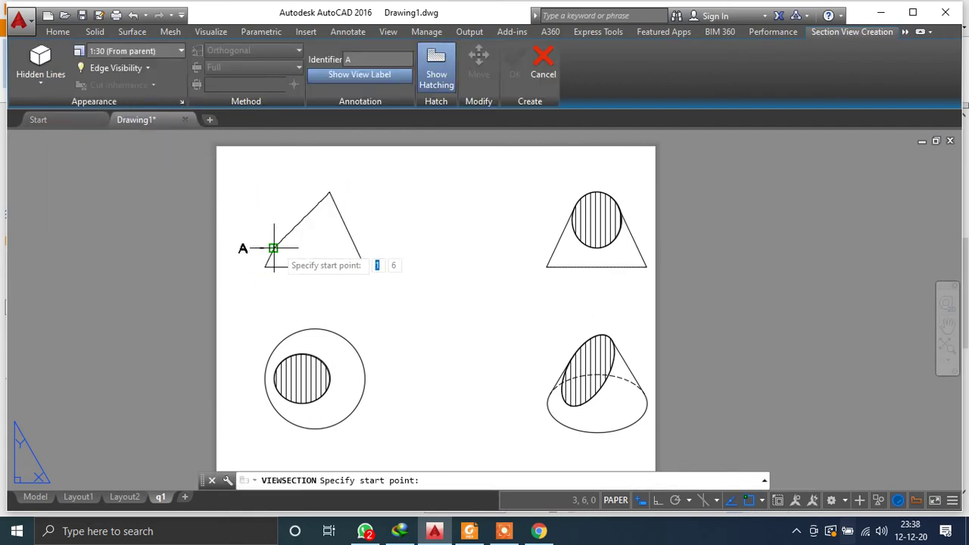
left_click(274, 248)
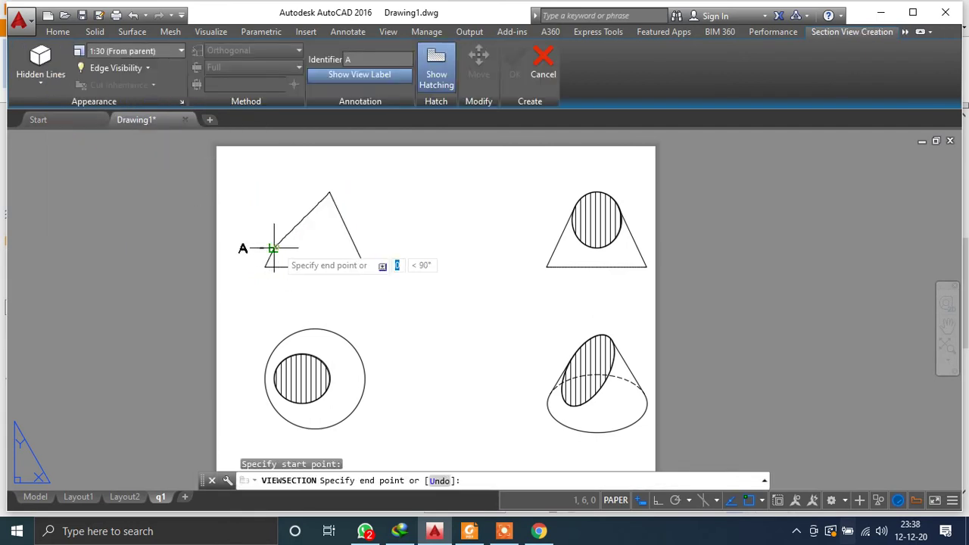
left_click(329, 192)
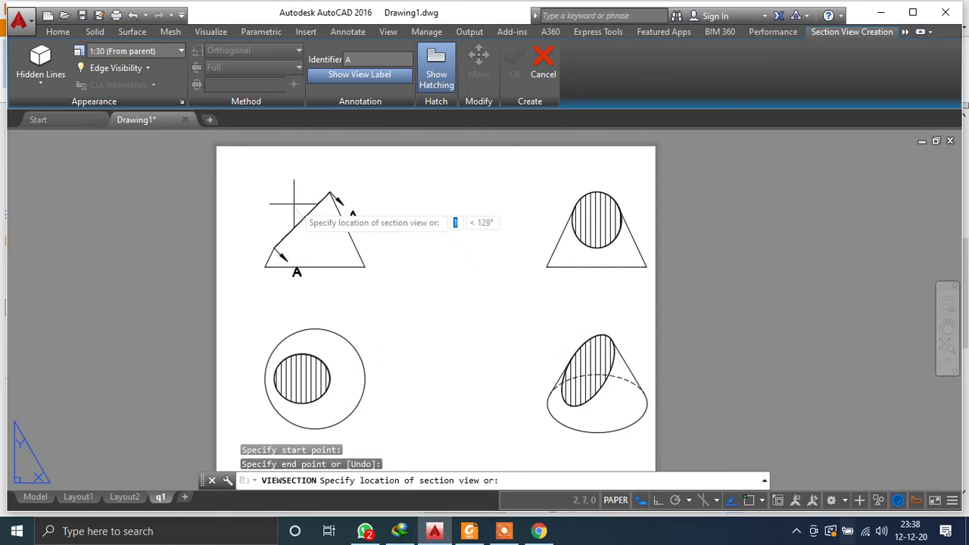
left_click(415, 322)
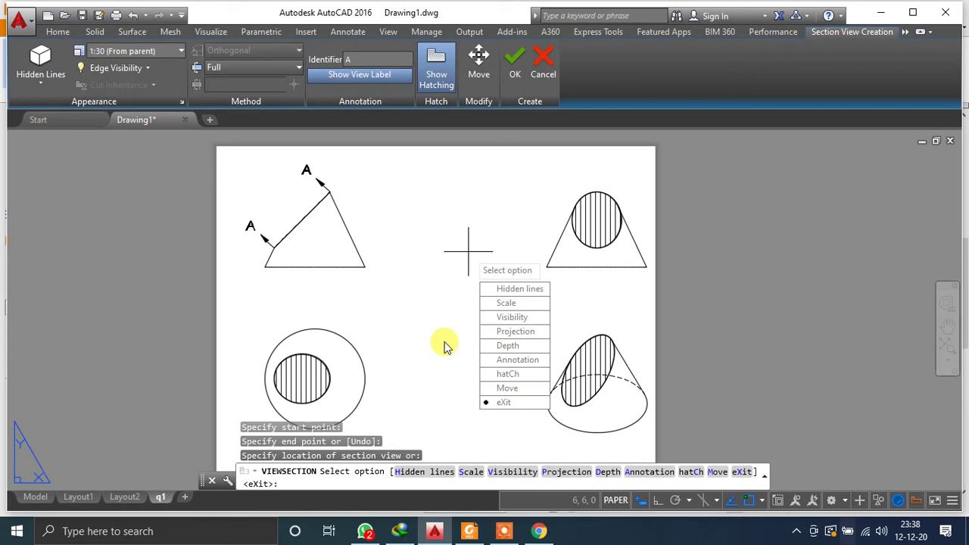
key("Escape")
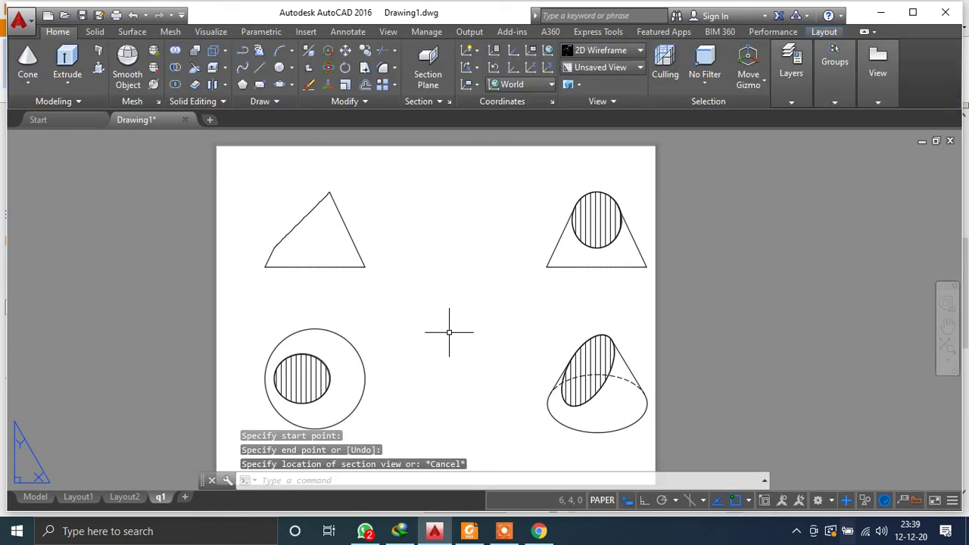
Create a full section view A from the front view along its sloping cut edge, placed between the plan and isometric views.
left_click(331, 244)
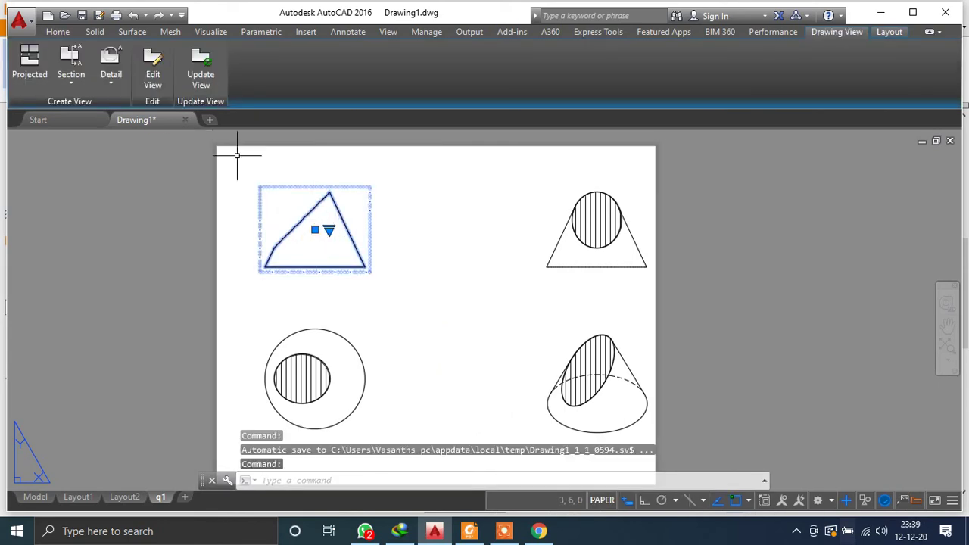
left_click(70, 79)
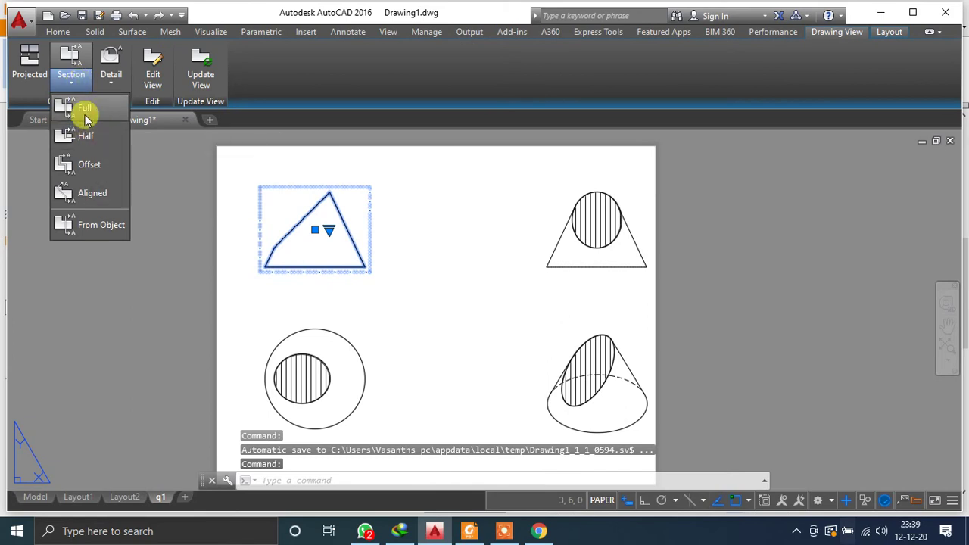
left_click(85, 114)
left_click(271, 249)
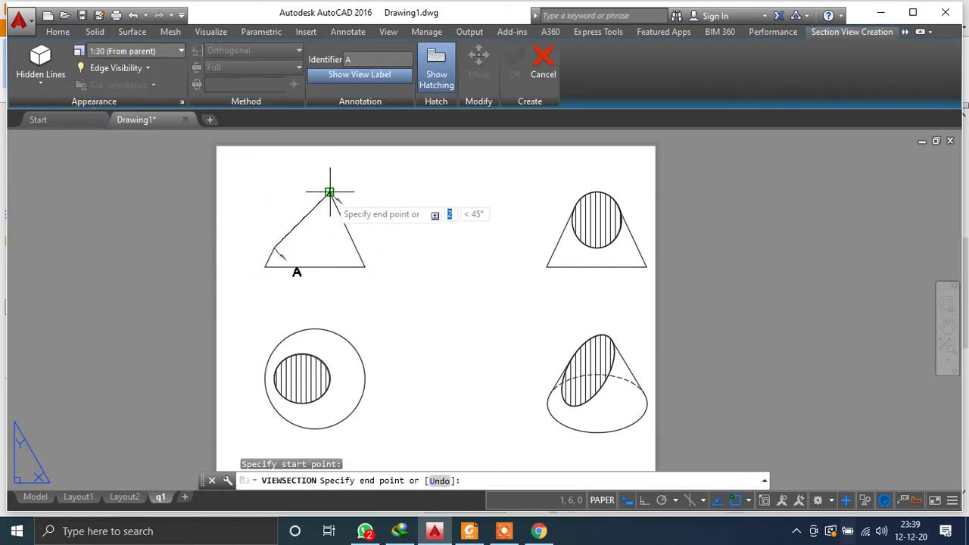
scroll(331, 190, "up", 6)
left_click(334, 180)
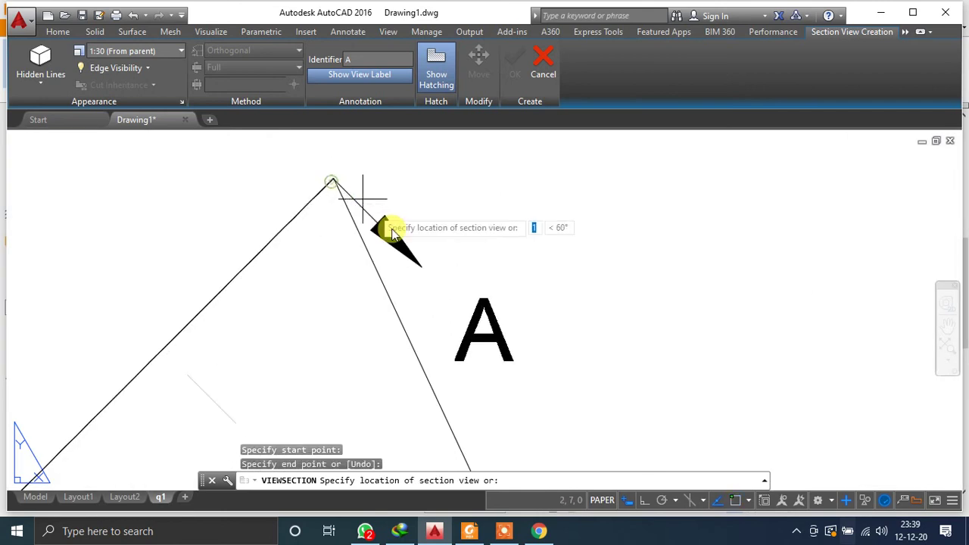
scroll(479, 311, "down", 7)
middle_click_drag(609, 398, 425, 291)
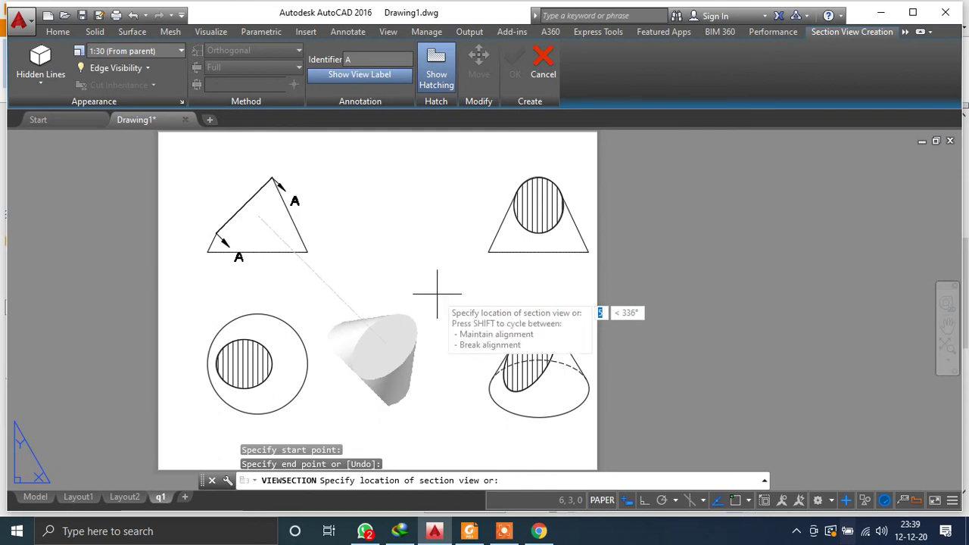
left_click(428, 337)
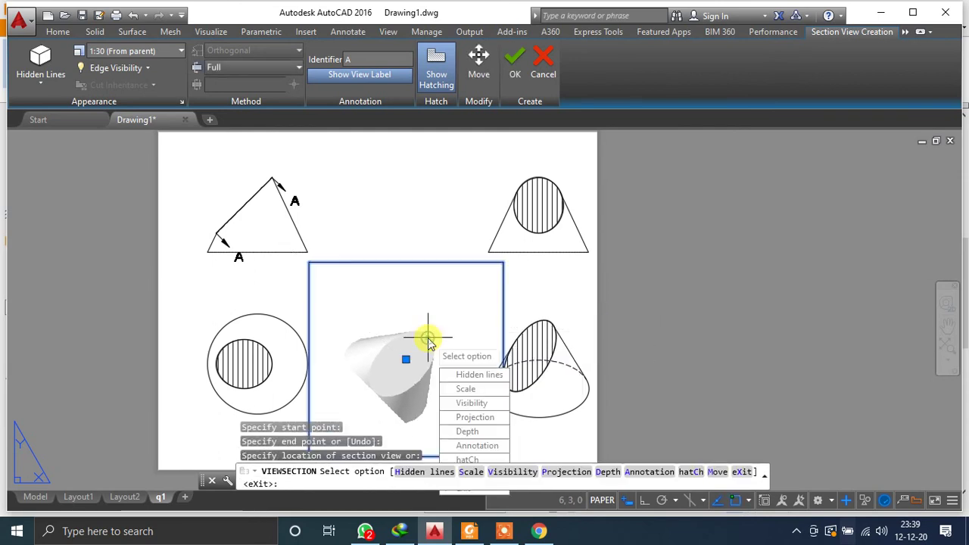
Set the section view's depth to Slice and finish creating the view.
left_click(609, 472)
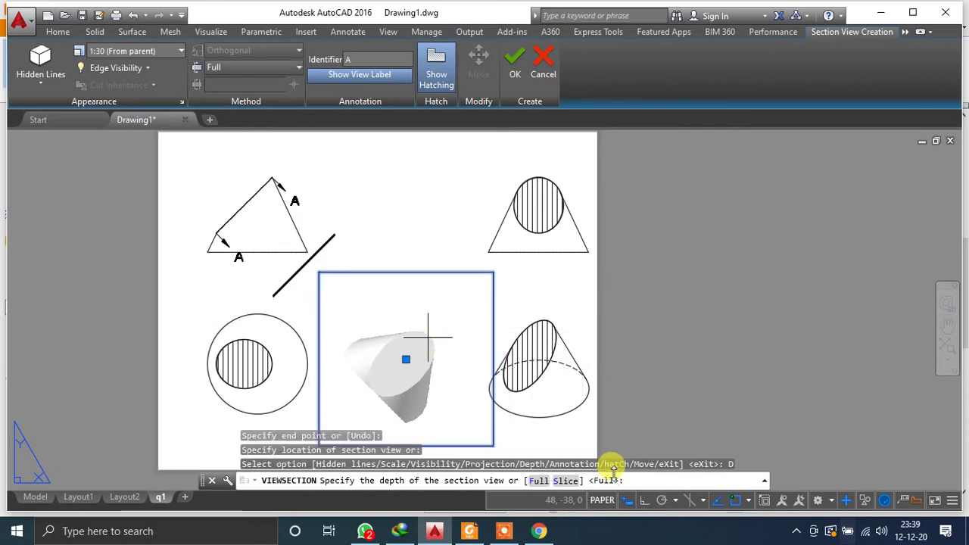
left_click(565, 480)
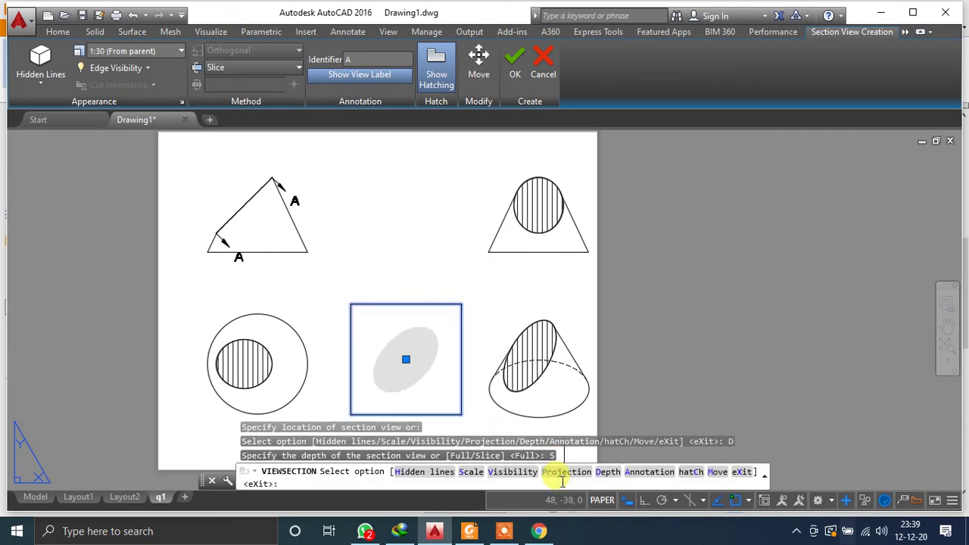
key("Down")
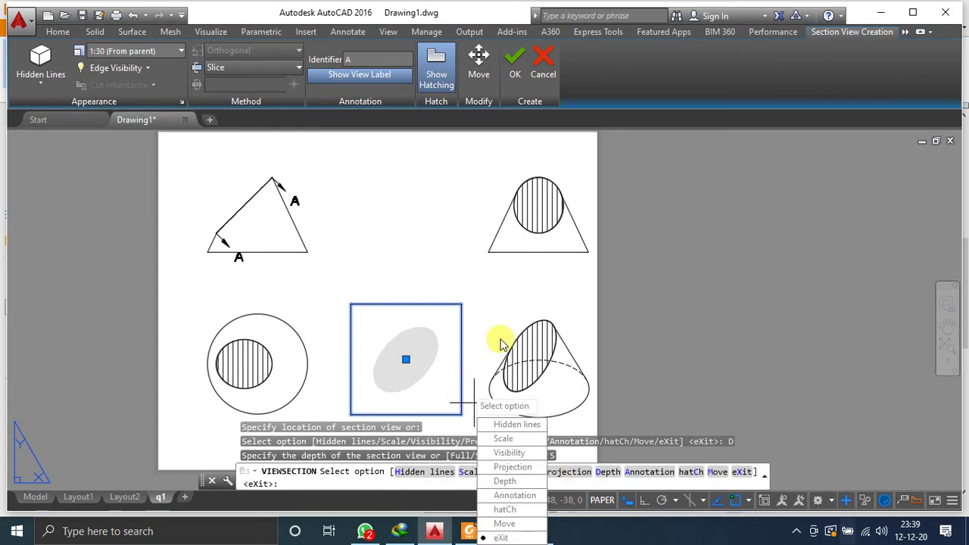
key("Return")
scroll(428, 337, "up", 4)
scroll(430, 337, "down", 4)
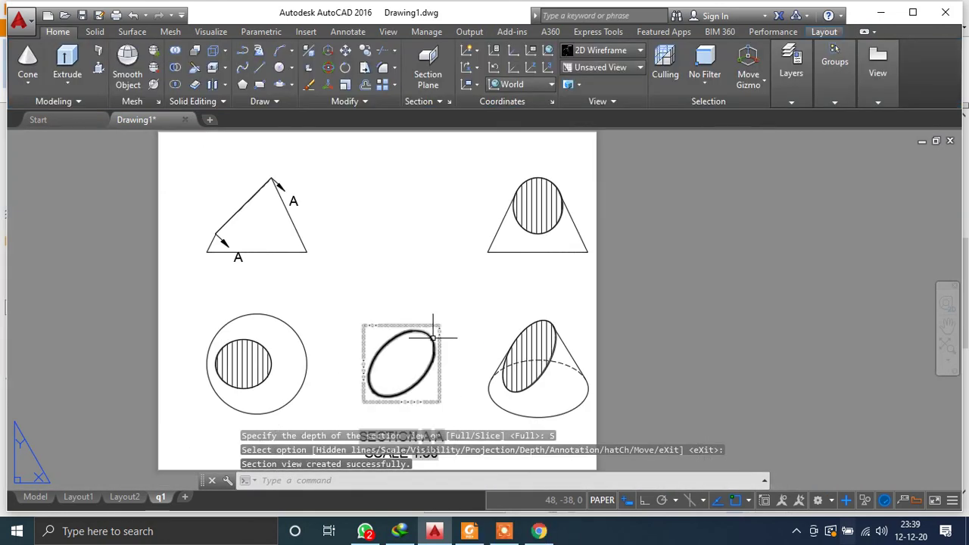
middle_click_drag(472, 324, 428, 262)
scroll(370, 301, "up", 4)
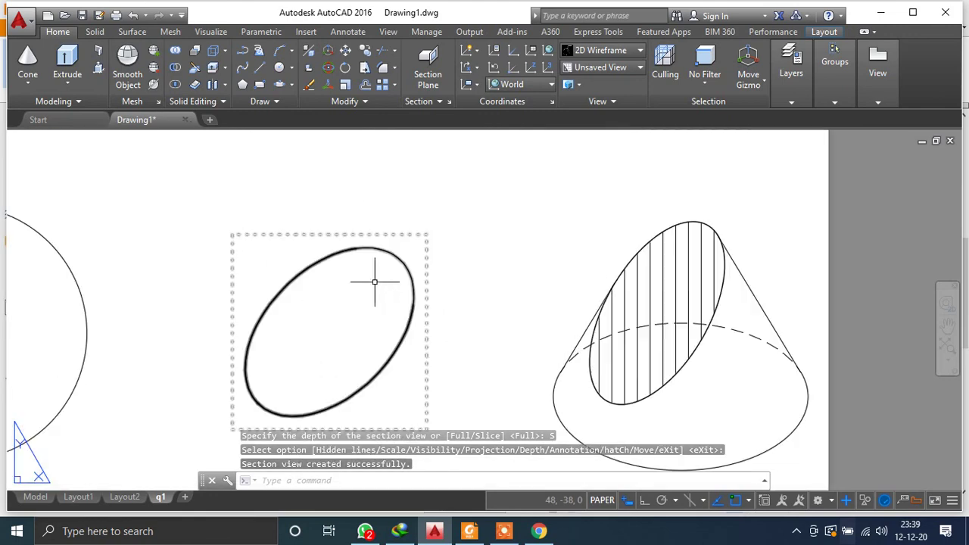
scroll(368, 303, "down", 2)
scroll(366, 286, "up", 5)
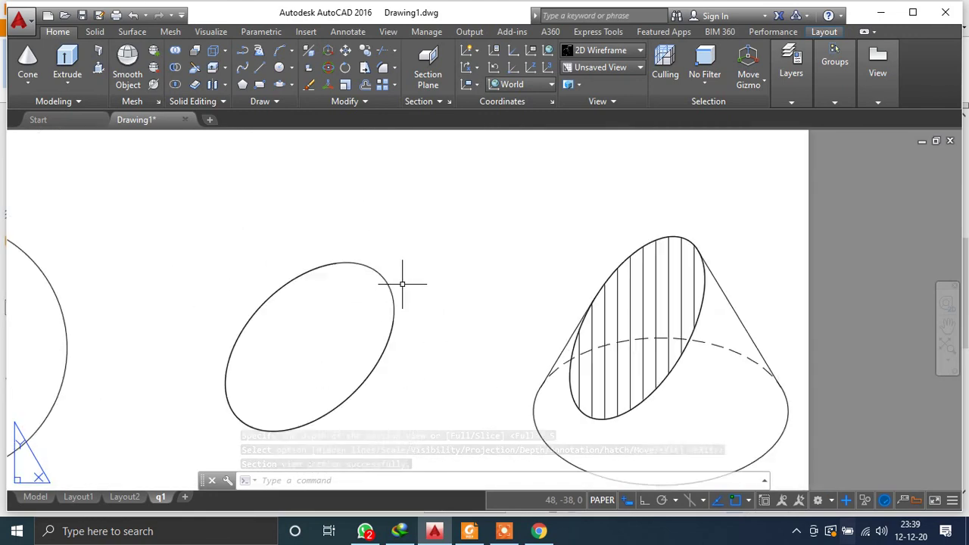
left_click(364, 284)
scroll(361, 275, "down", 4)
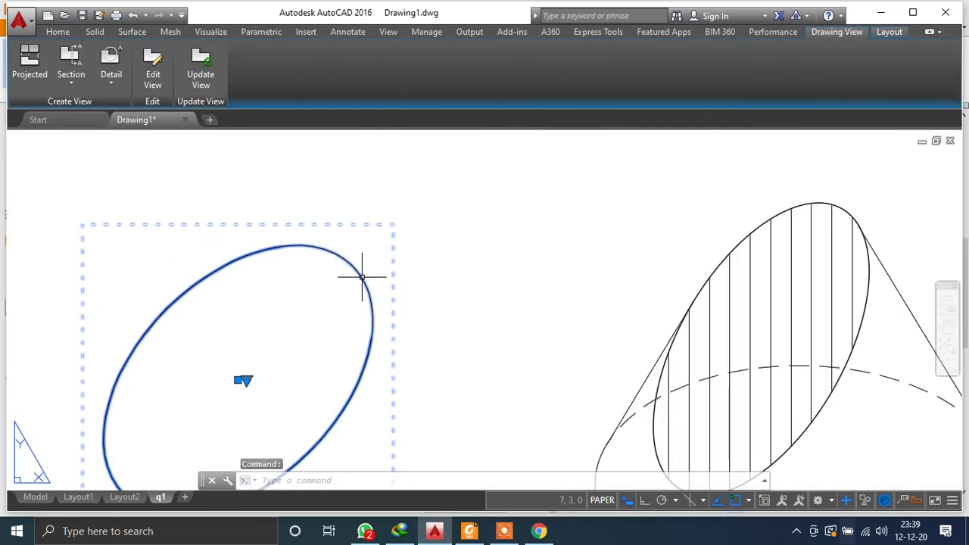
key("Escape")
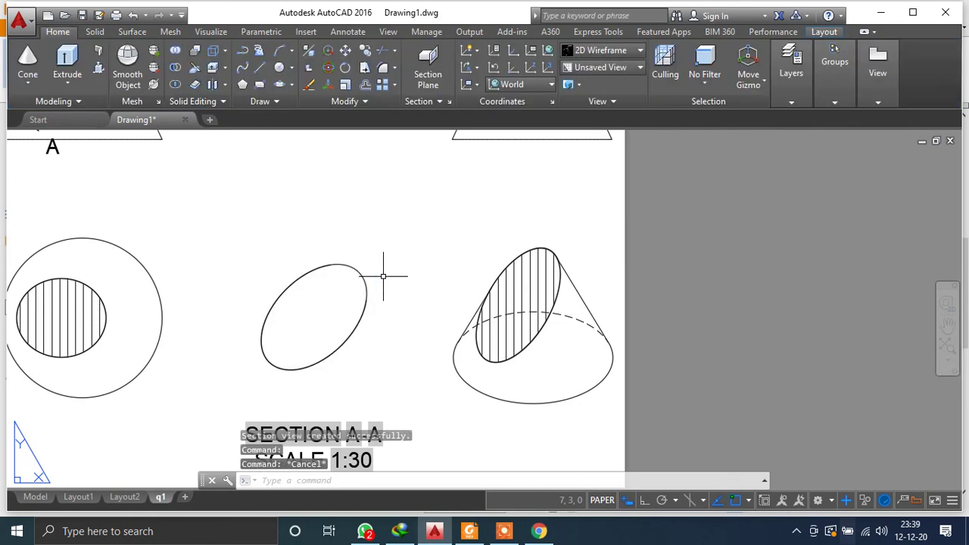
Try to hatch the inside of the Section A-A outline with the ANSI31 pattern.
key("Return")
left_click(319, 307)
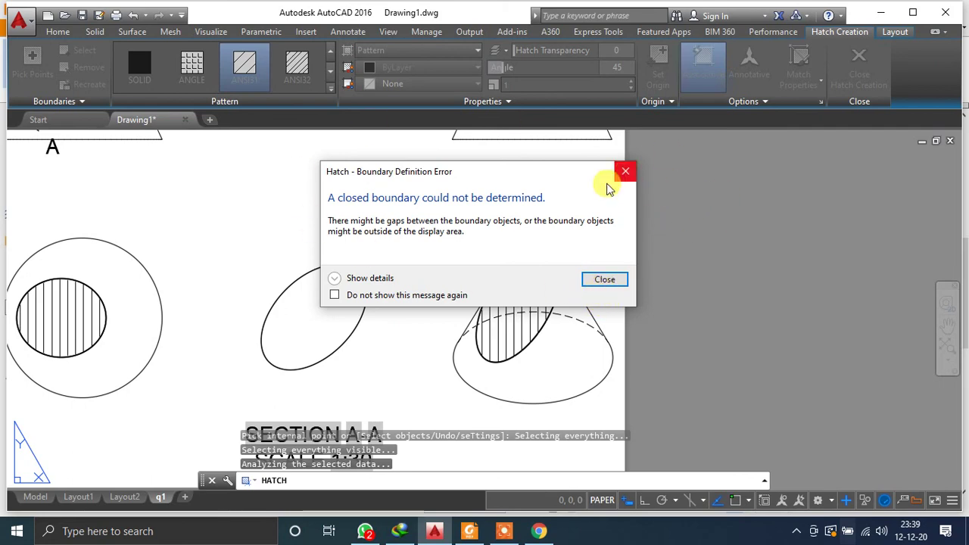
left_click(626, 171)
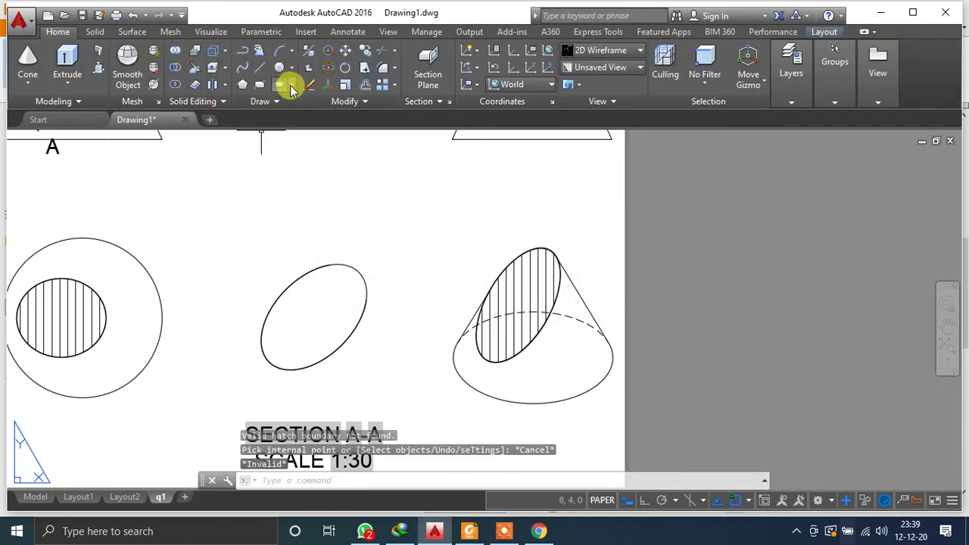
Trace the Section A-A outline with an axis-end ellipse, its first axis across the narrow width and its second reaching the outline's far end.
left_click(291, 87)
left_click(306, 135)
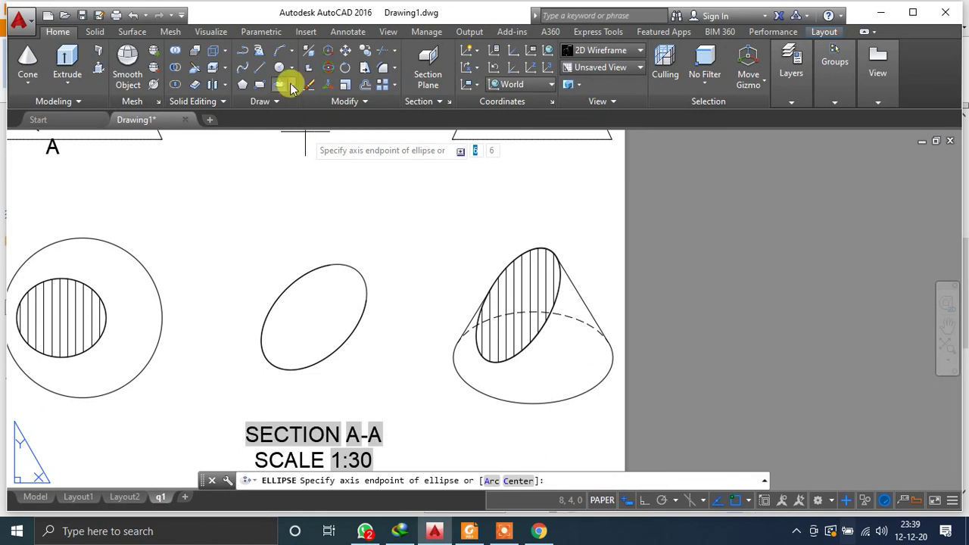
left_click(286, 289)
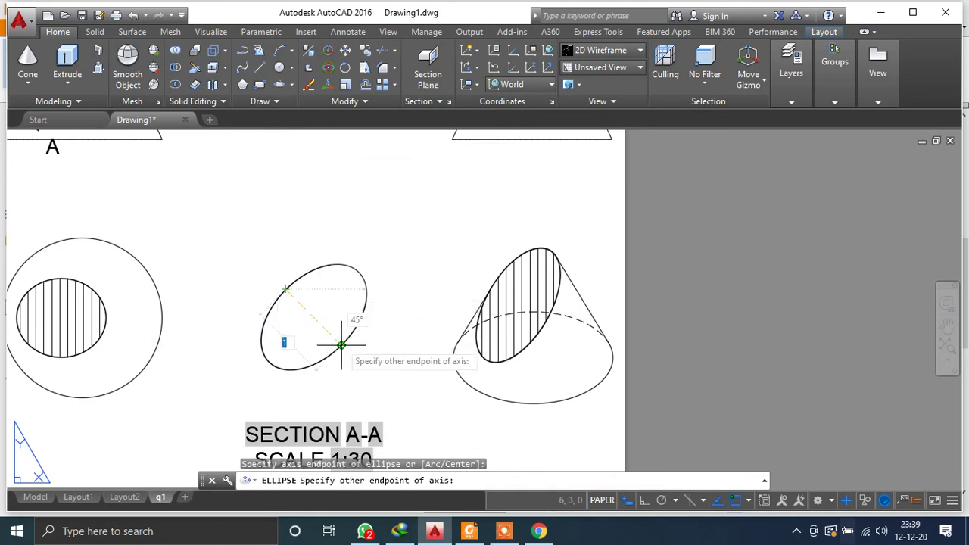
left_click(342, 345)
left_click(383, 277)
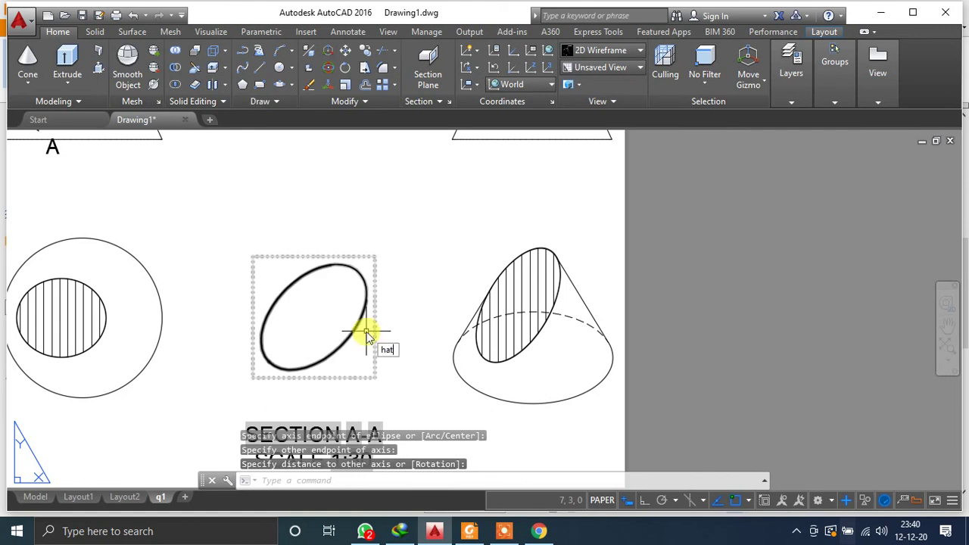
Hatch the inside of the traced Section A-A ellipse with the ANSI31 pattern at angle 45 and scale 1.
key("Return")
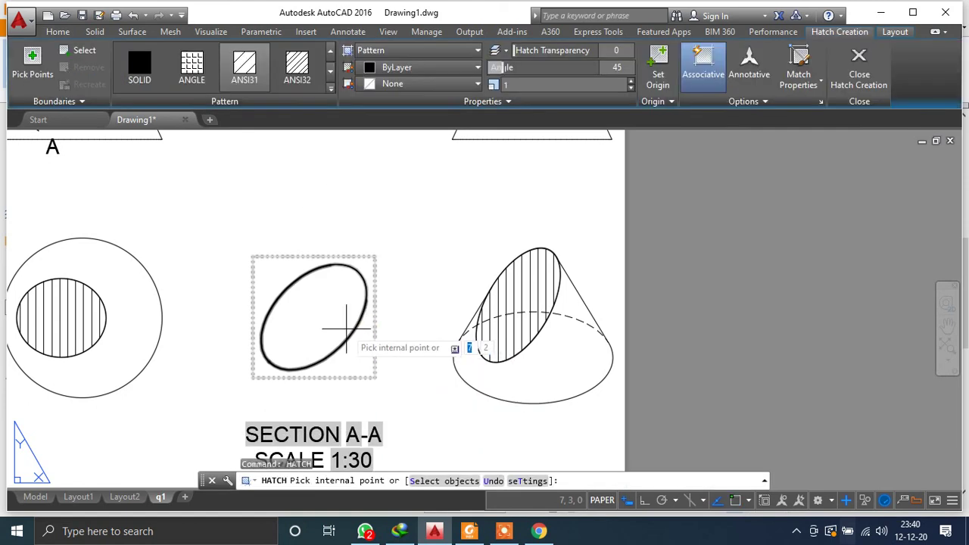
left_click(330, 313)
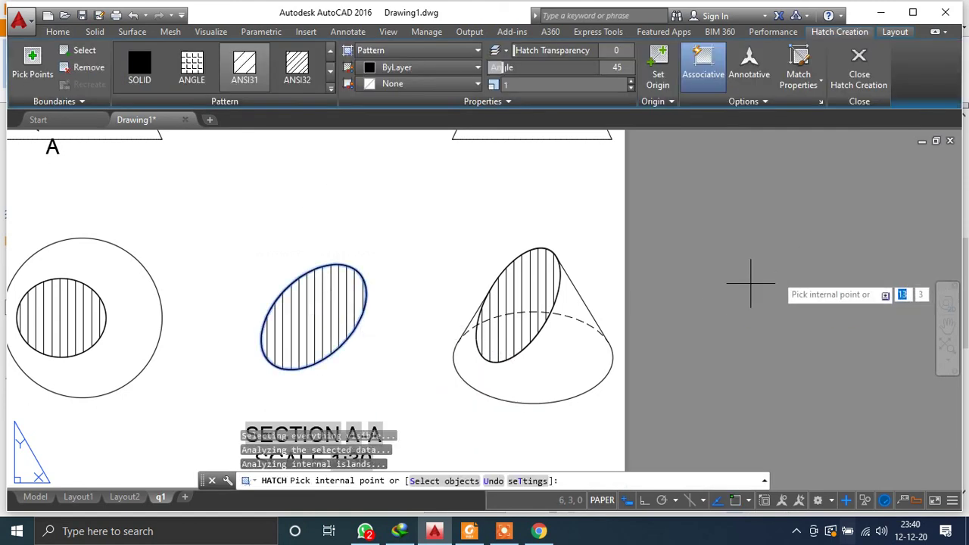
scroll(671, 320, "down", 5)
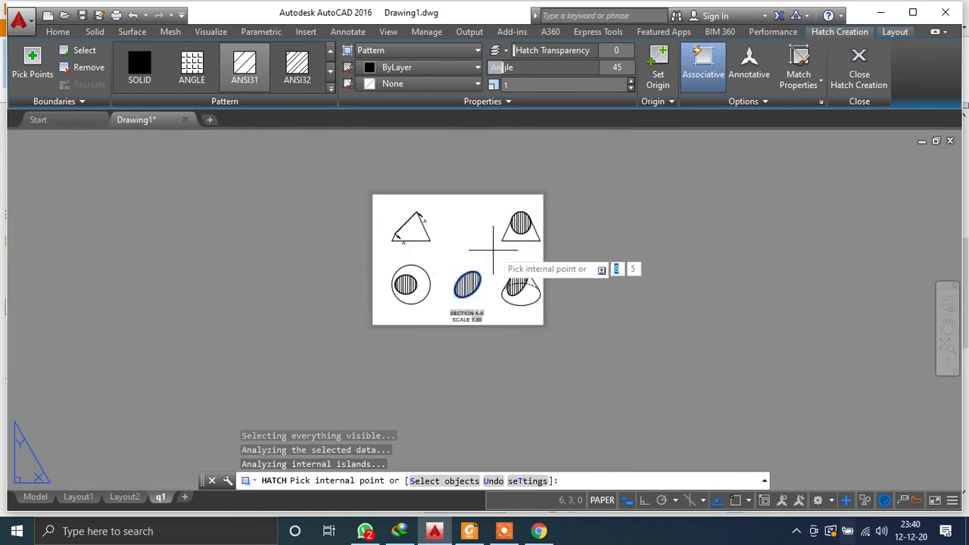
scroll(493, 249, "up", 2)
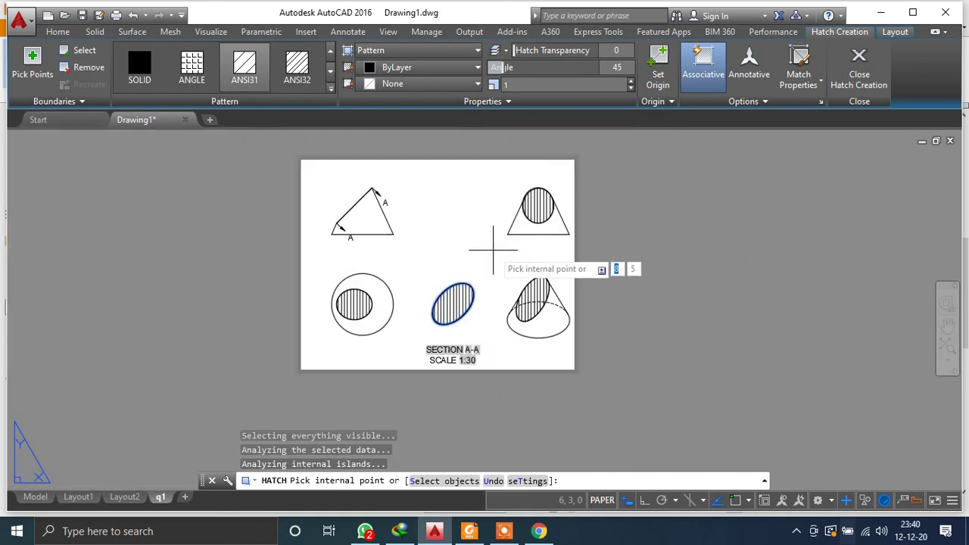
scroll(493, 249, "up", 2)
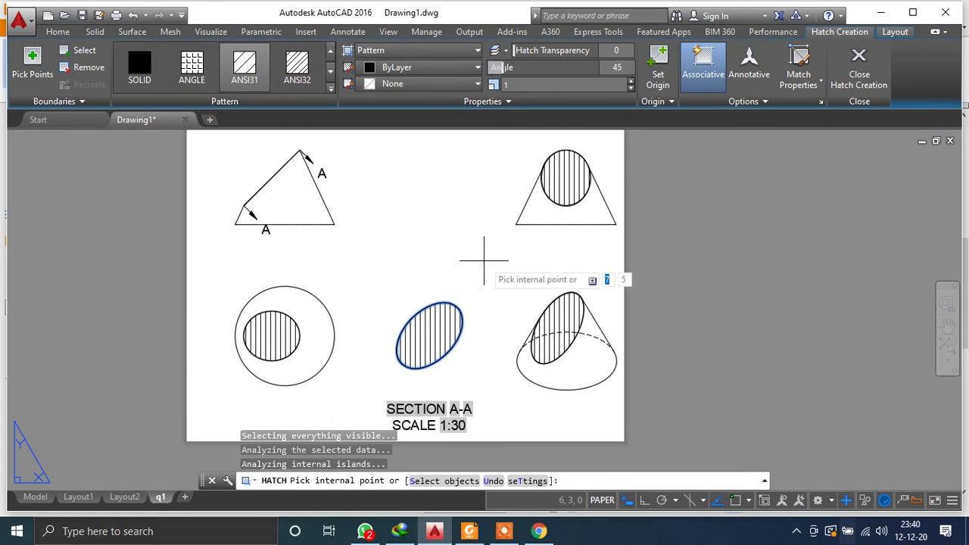